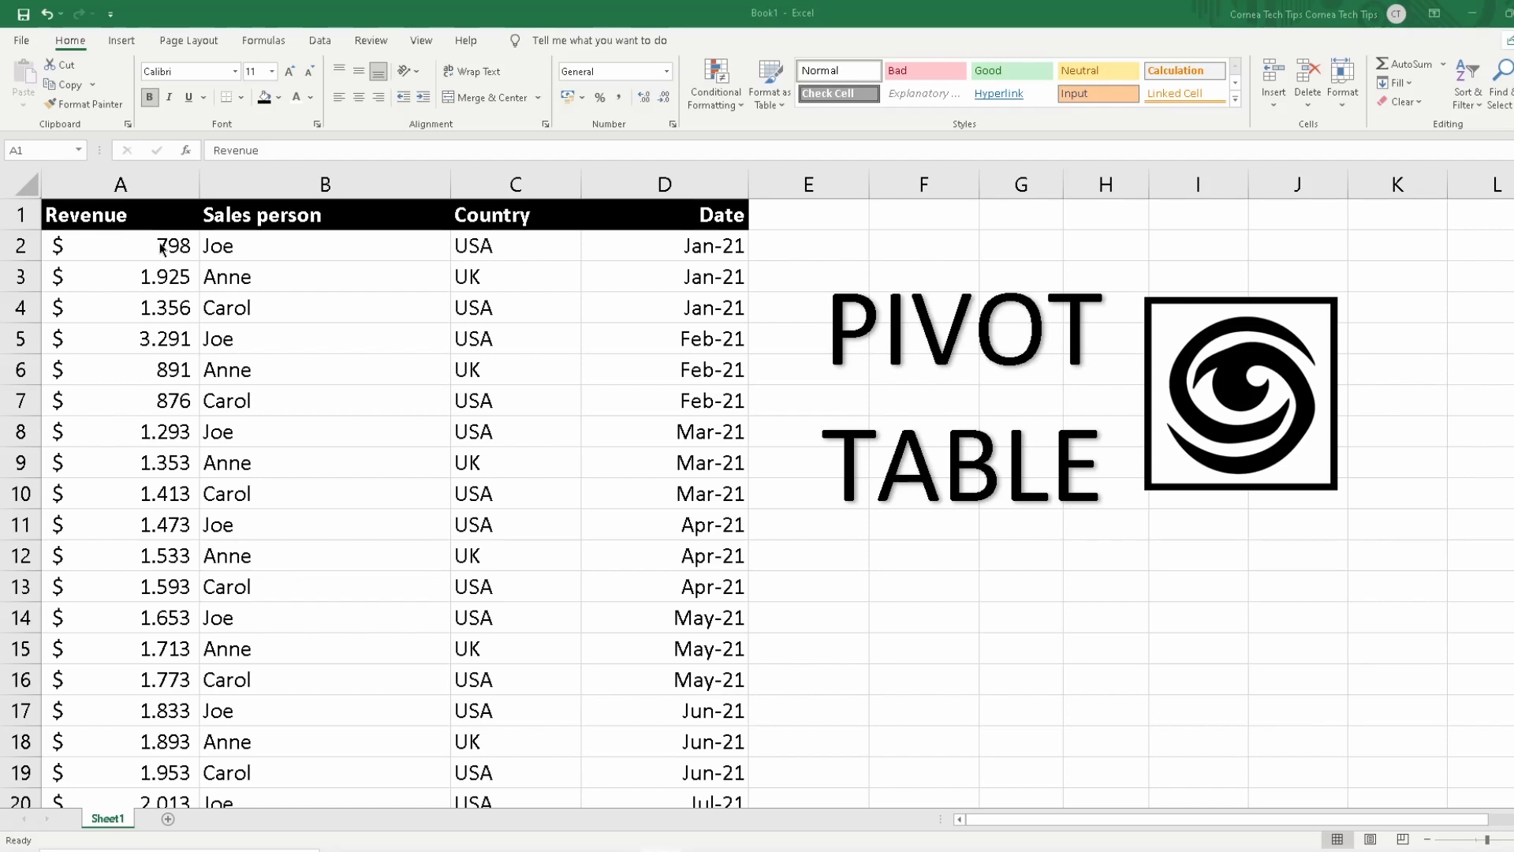
Examine the Revenue, Date, Sales person and Country columns of the source data on Sheet1
{"action": "scroll", "coordinate": [162, 249], "scroll_direction": "up", "scroll_amount": 2}
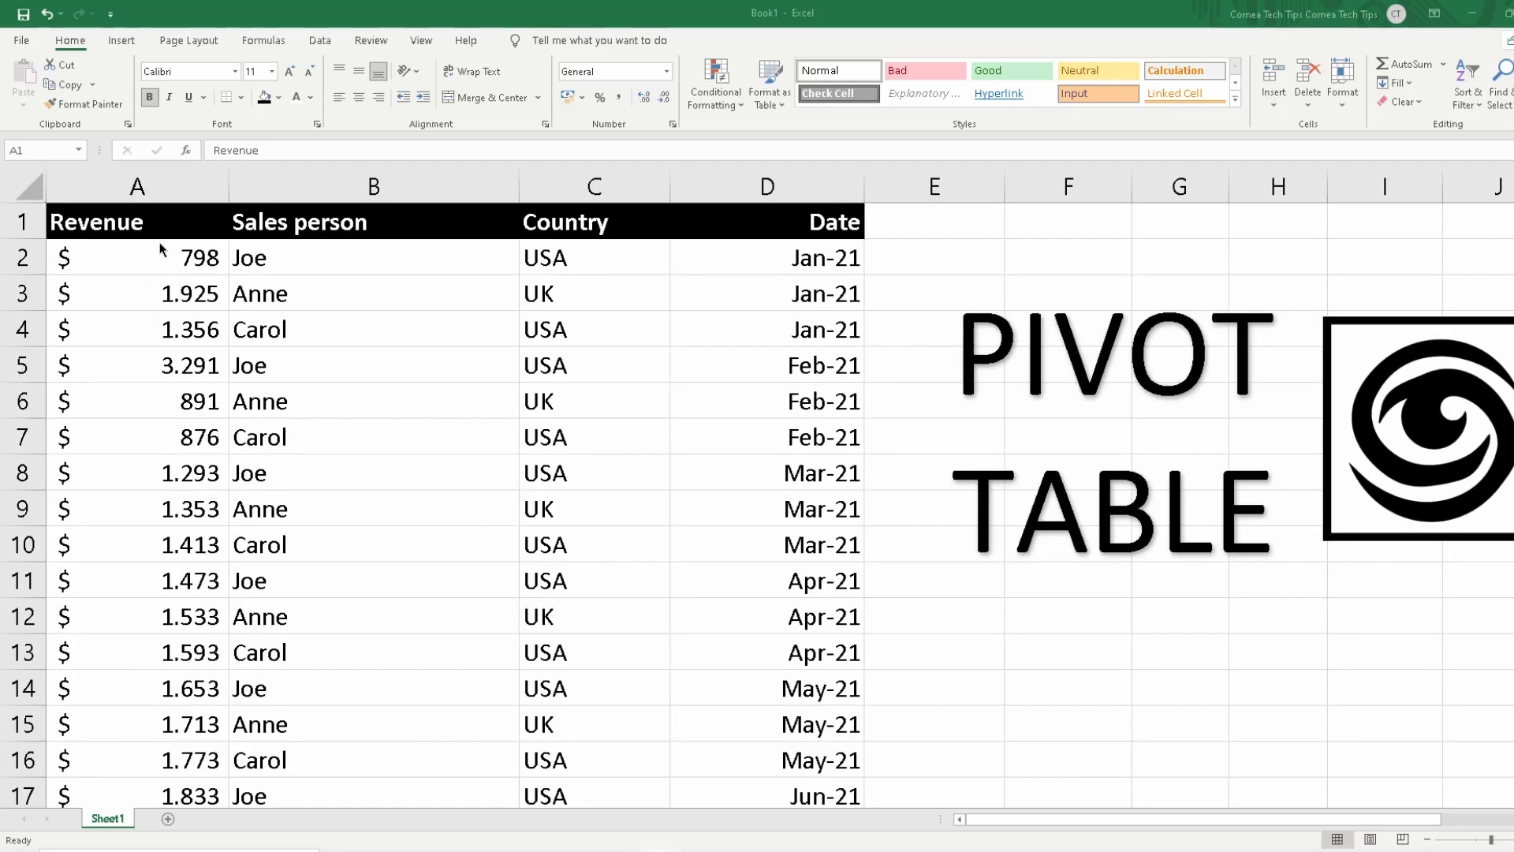
{"action": "scroll", "coordinate": [161, 249], "scroll_direction": "down", "scroll_amount": 1}
{"action": "left_click_drag", "start_coordinate": [161, 249], "coordinate": [144, 781]}
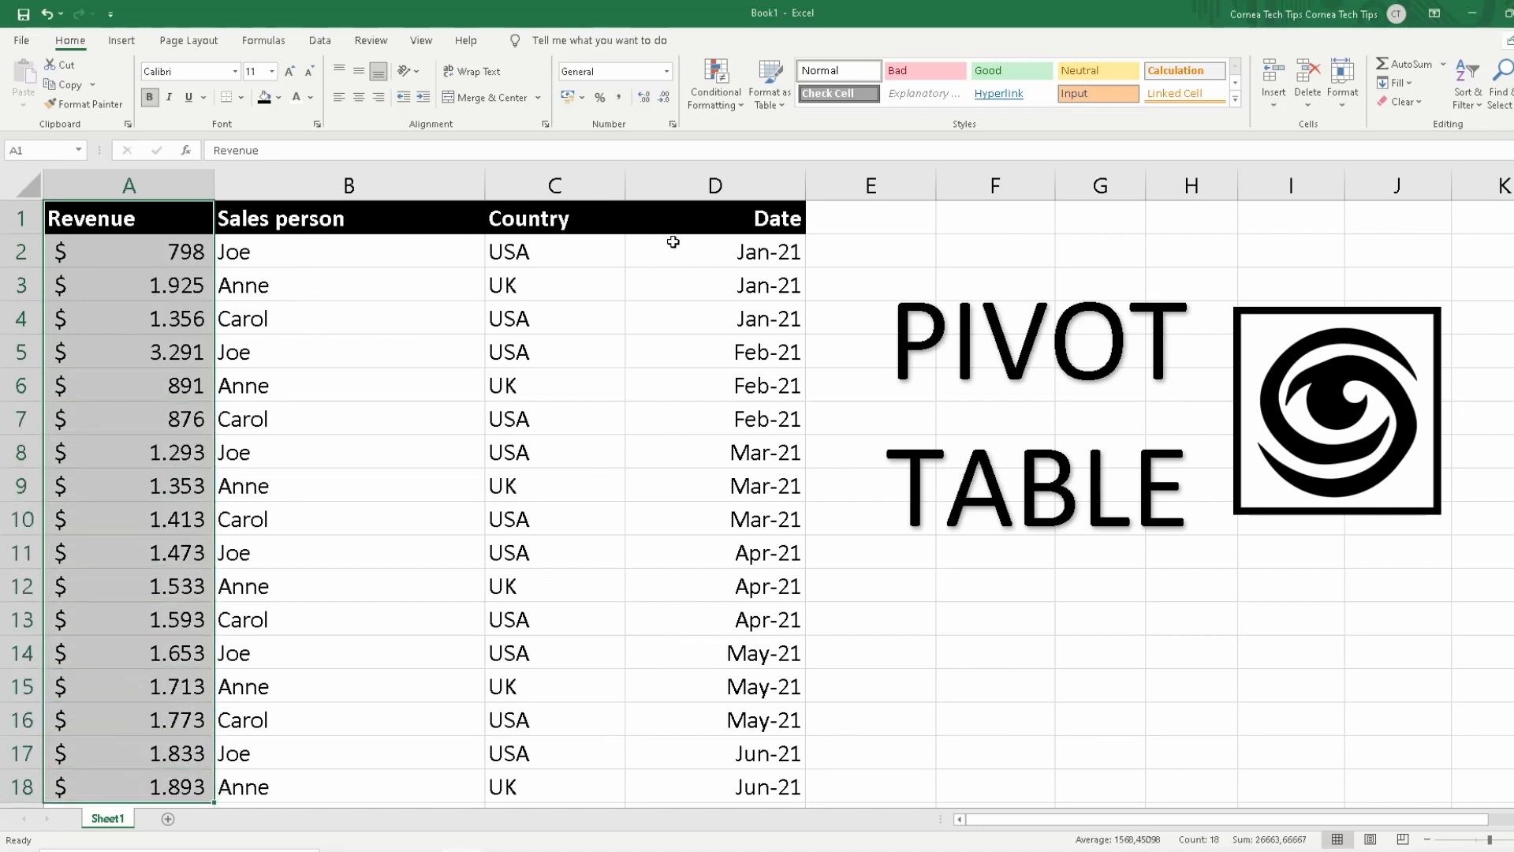
{"action": "left_click_drag", "start_coordinate": [743, 227], "coordinate": [774, 781]}
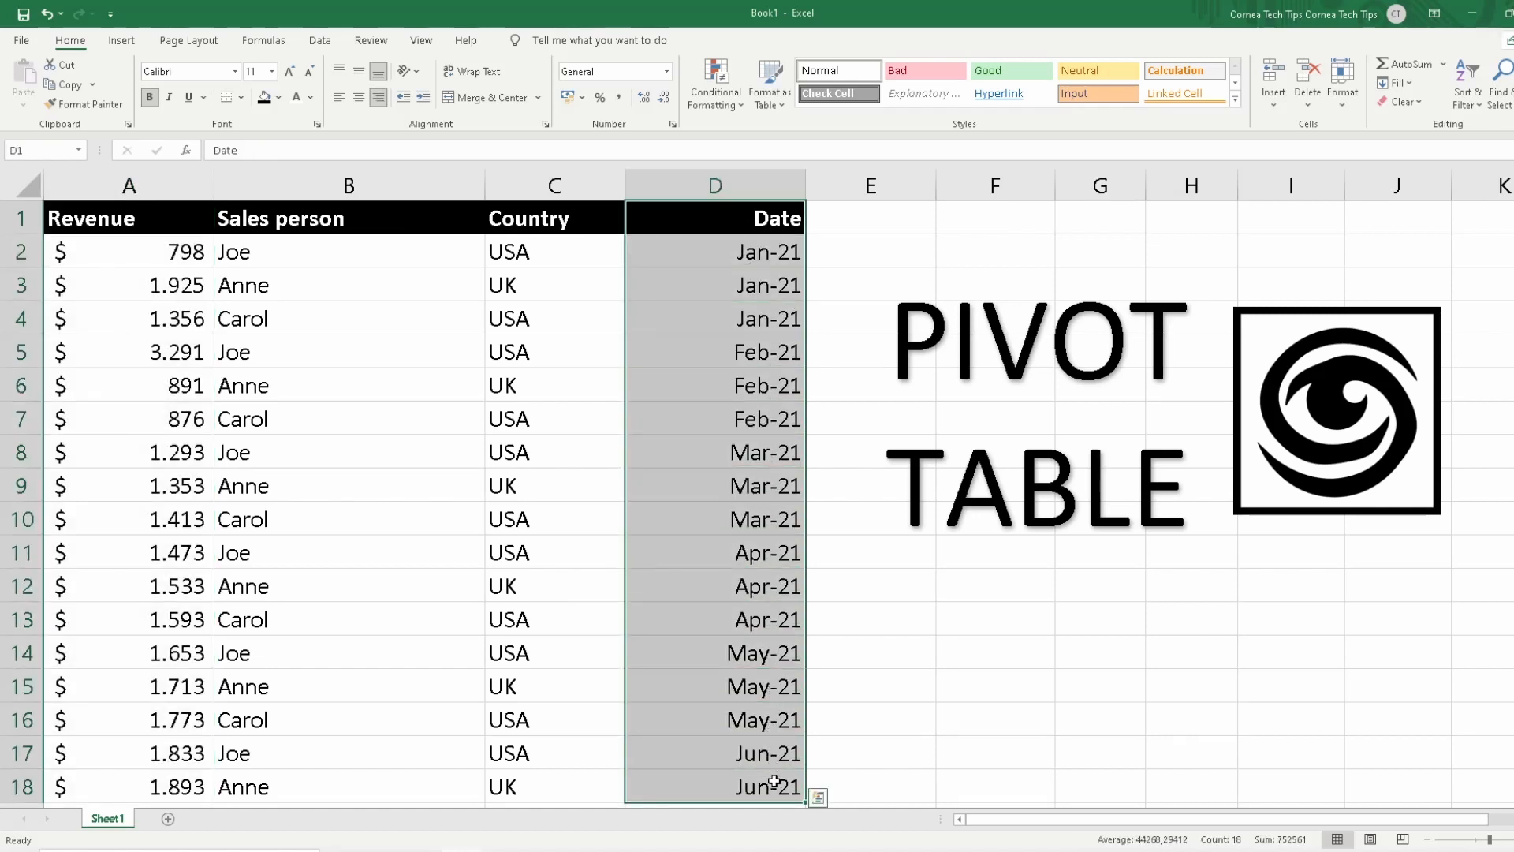
{"action": "left_click_drag", "start_coordinate": [323, 225], "coordinate": [336, 778]}
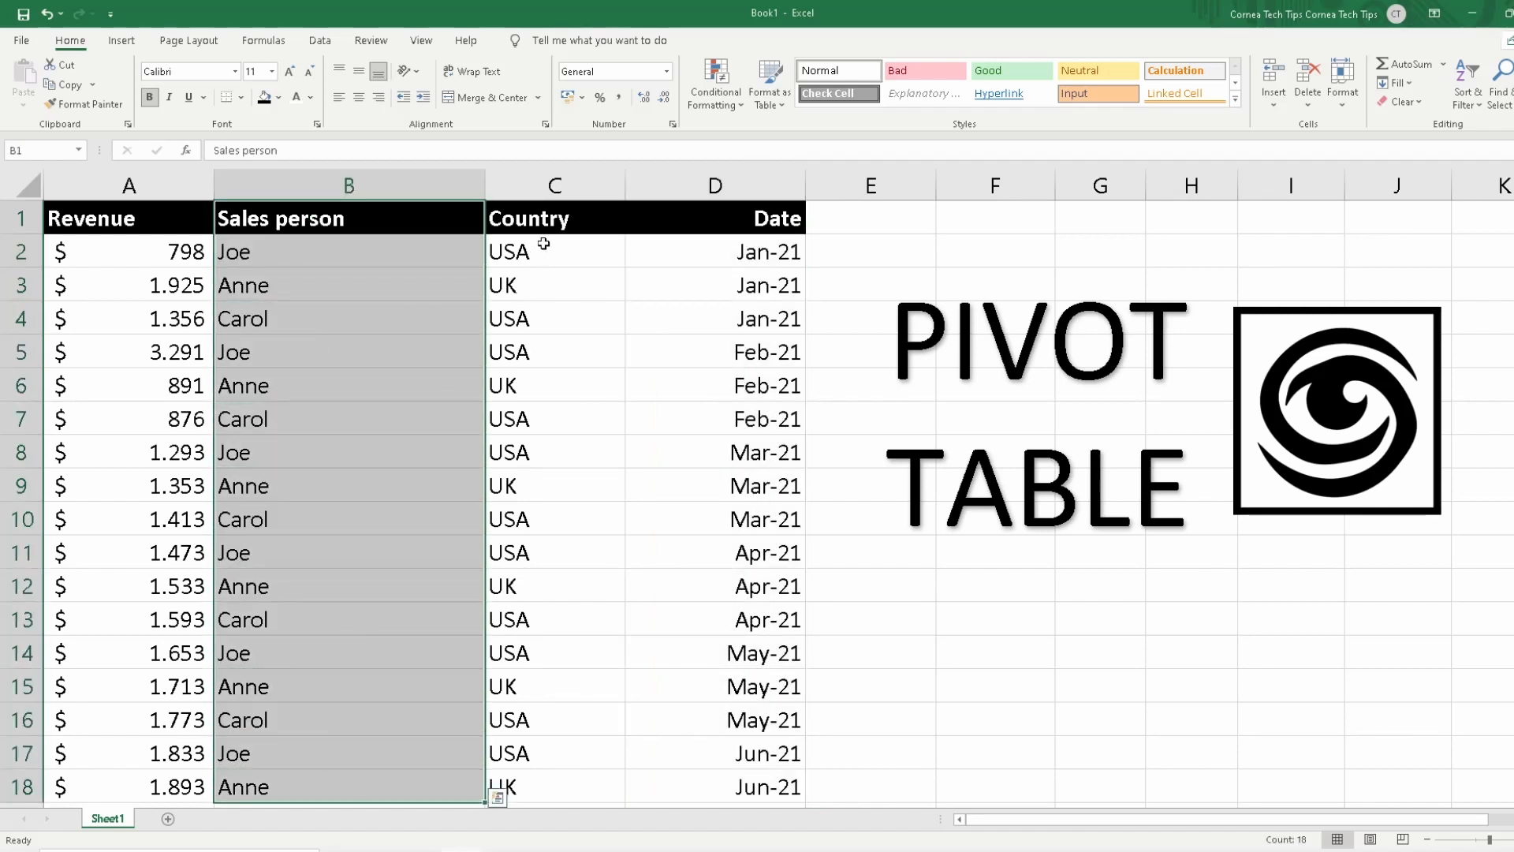
{"action": "left_click_drag", "start_coordinate": [548, 219], "coordinate": [555, 796]}
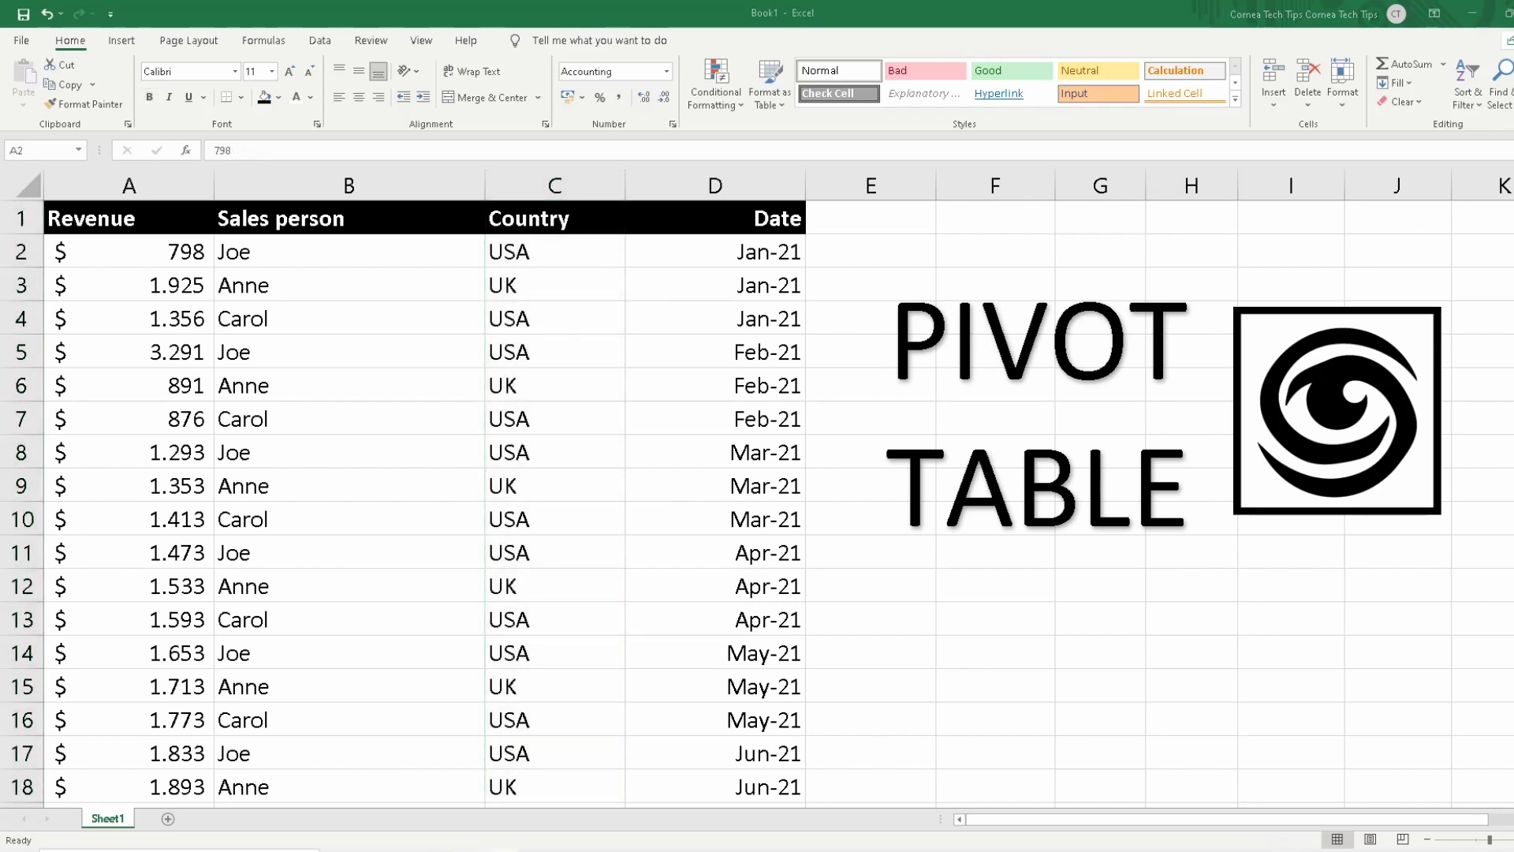
Create a PivotTable from the Sheet1 range A1:D37 on a new worksheet
{"action": "left_click", "coordinate": [154, 222]}
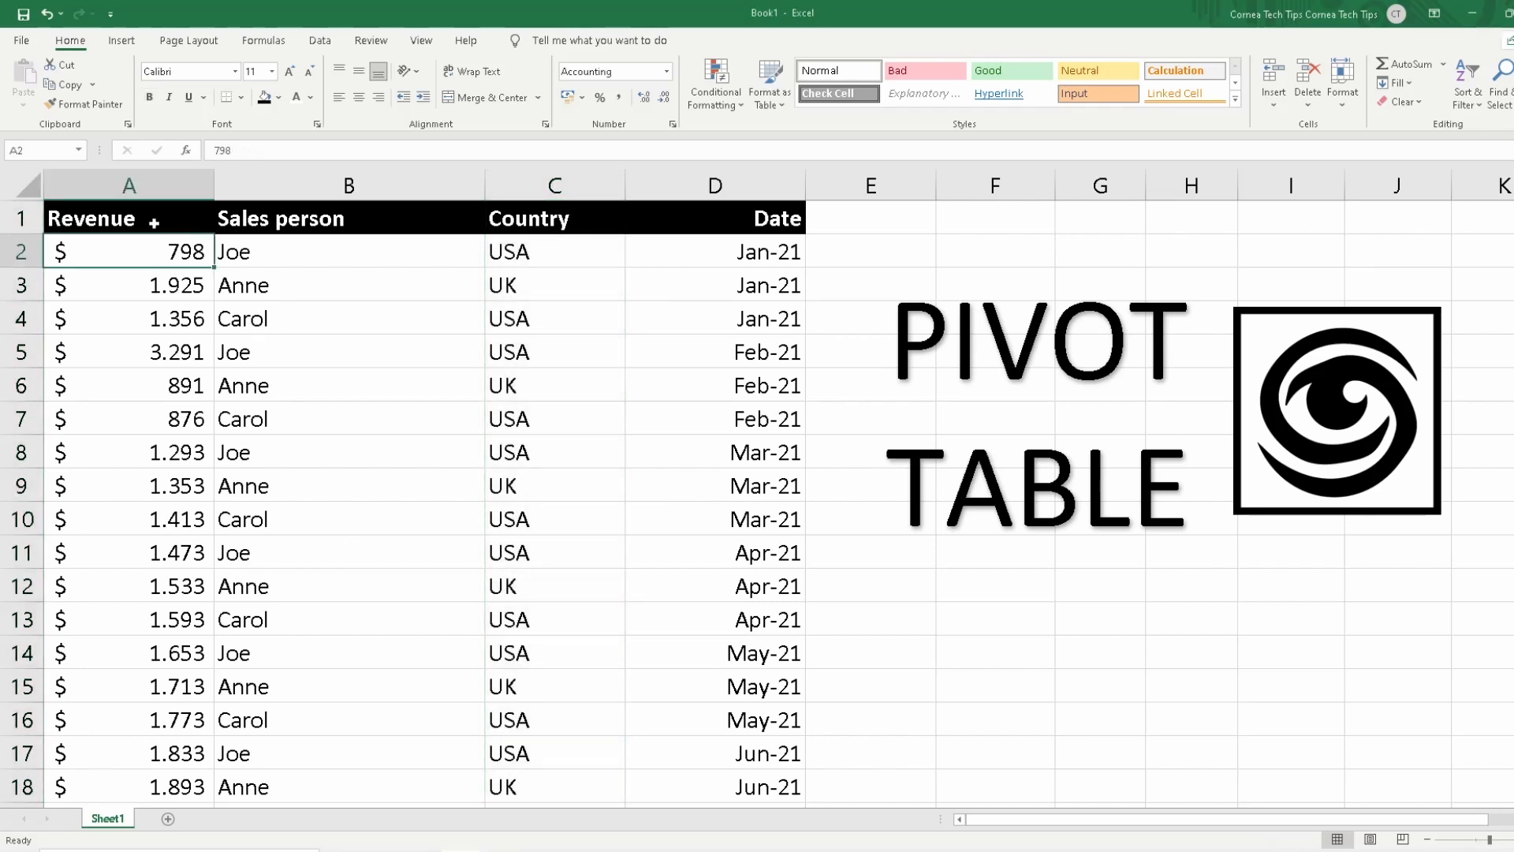
{"action": "left_click", "coordinate": [118, 41]}
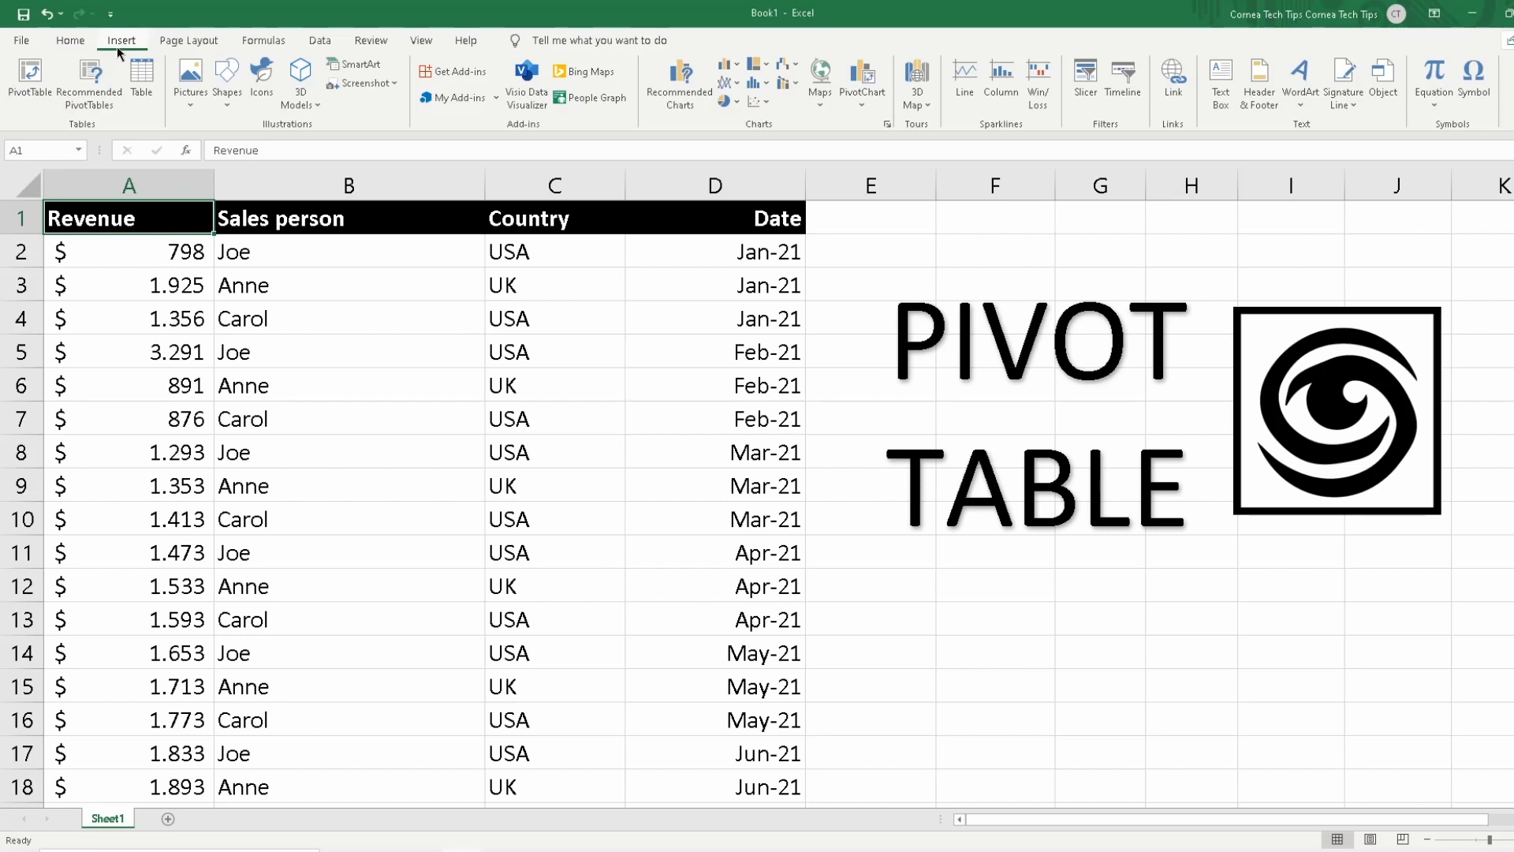
{"action": "left_click", "coordinate": [29, 105]}
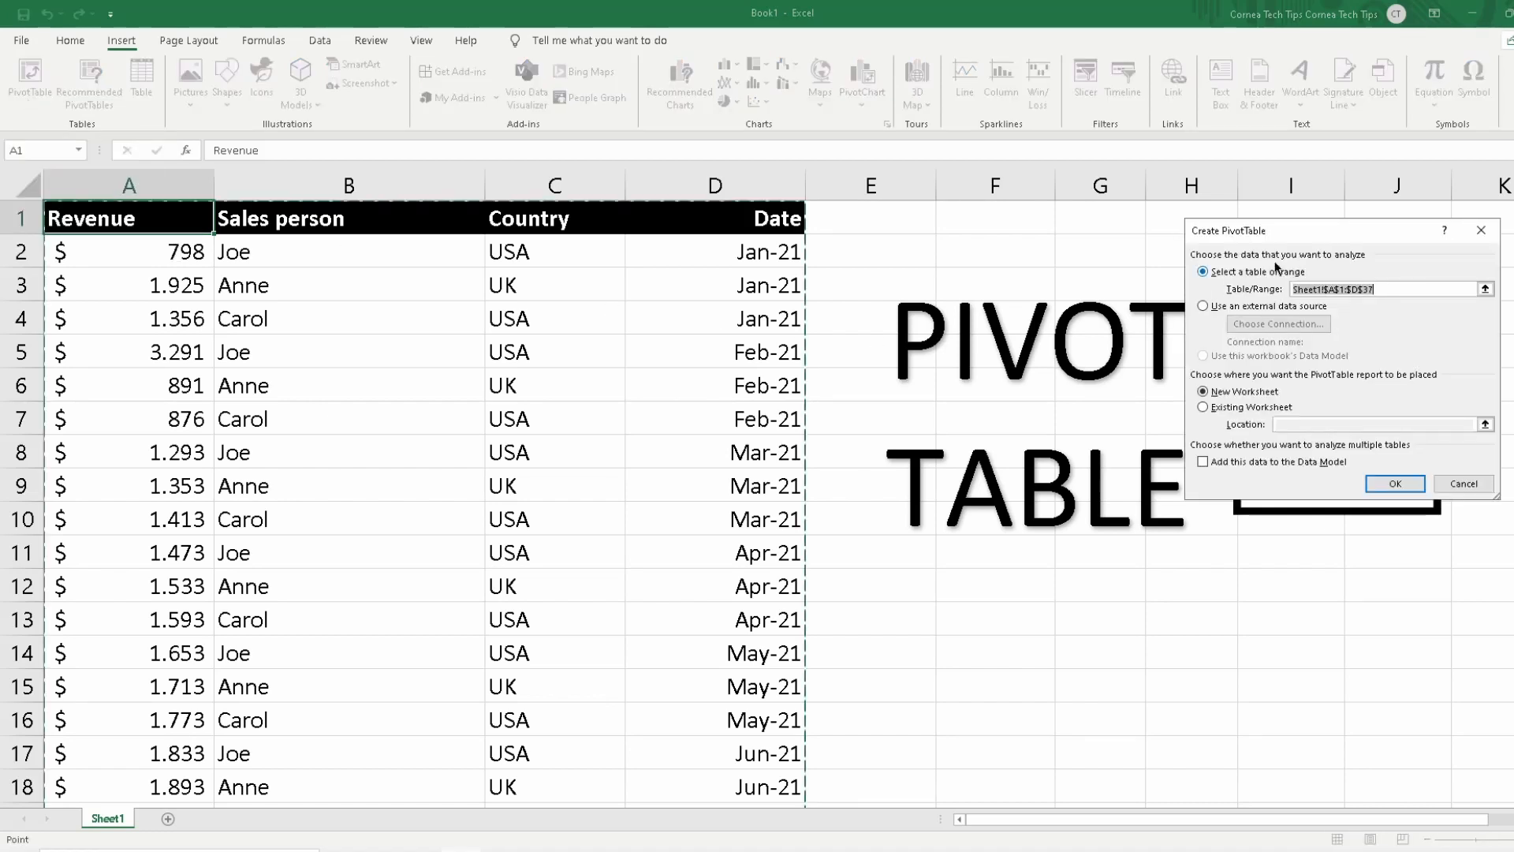
{"action": "left_click_drag", "start_coordinate": [1280, 238], "coordinate": [364, 285]}
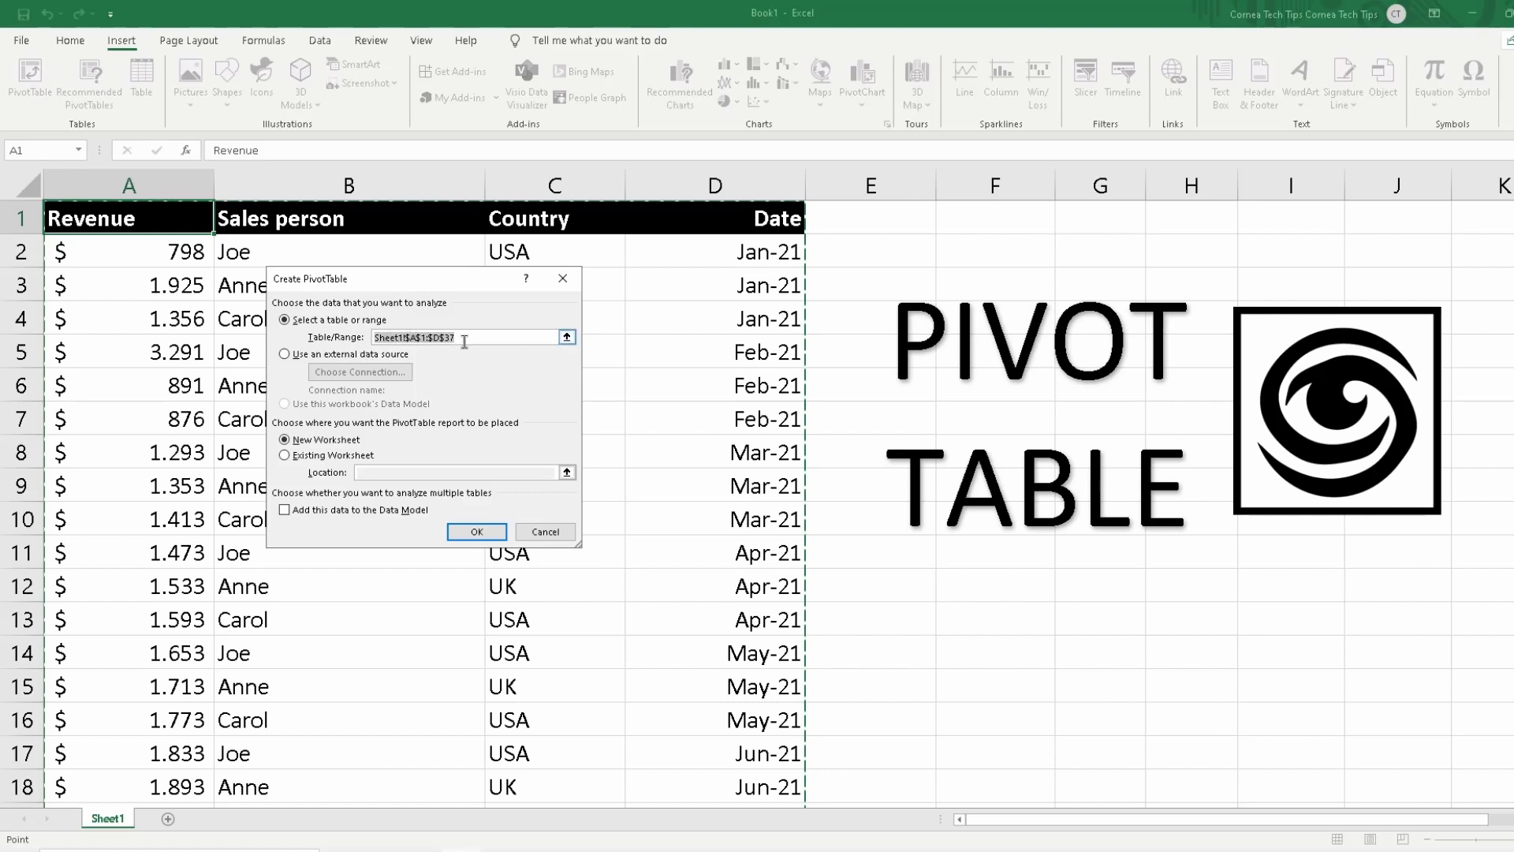
{"action": "left_click", "coordinate": [567, 337]}
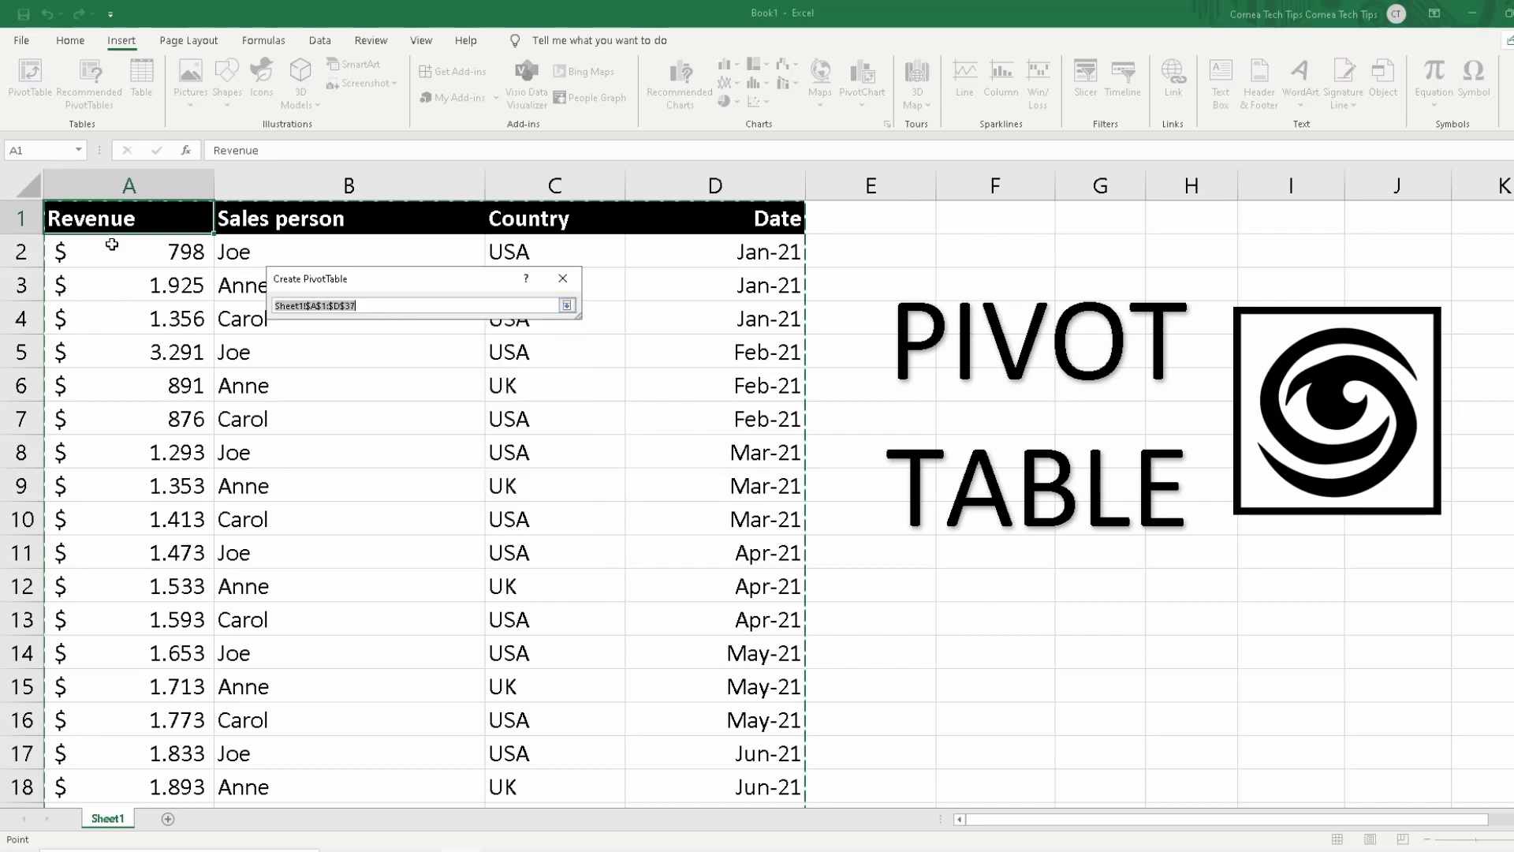
{"action": "left_click", "coordinate": [108, 225]}
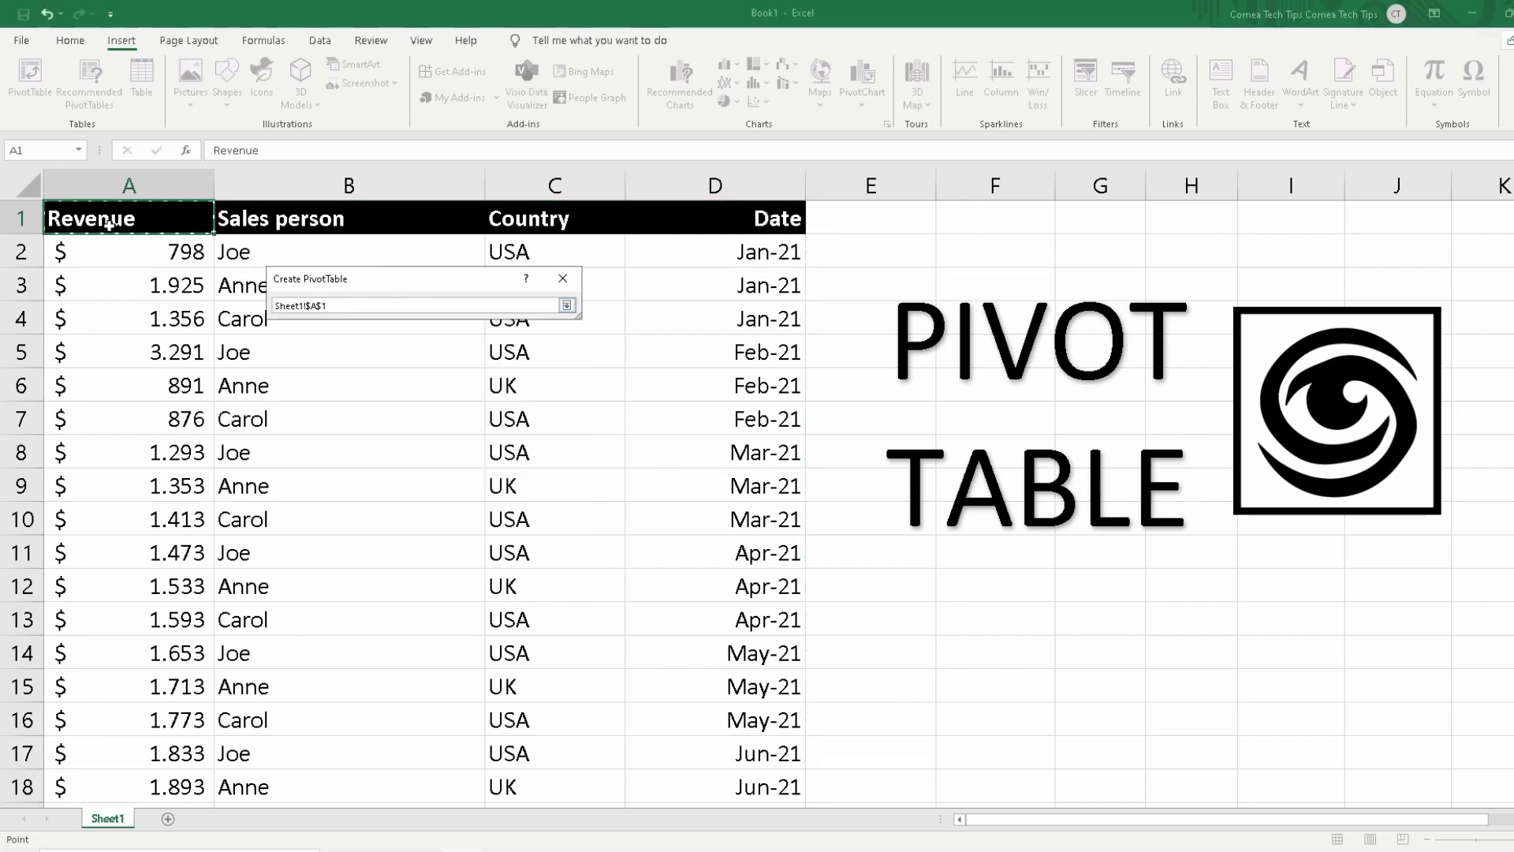
{"action": "left_click_drag", "start_coordinate": [186, 226], "coordinate": [686, 738]}
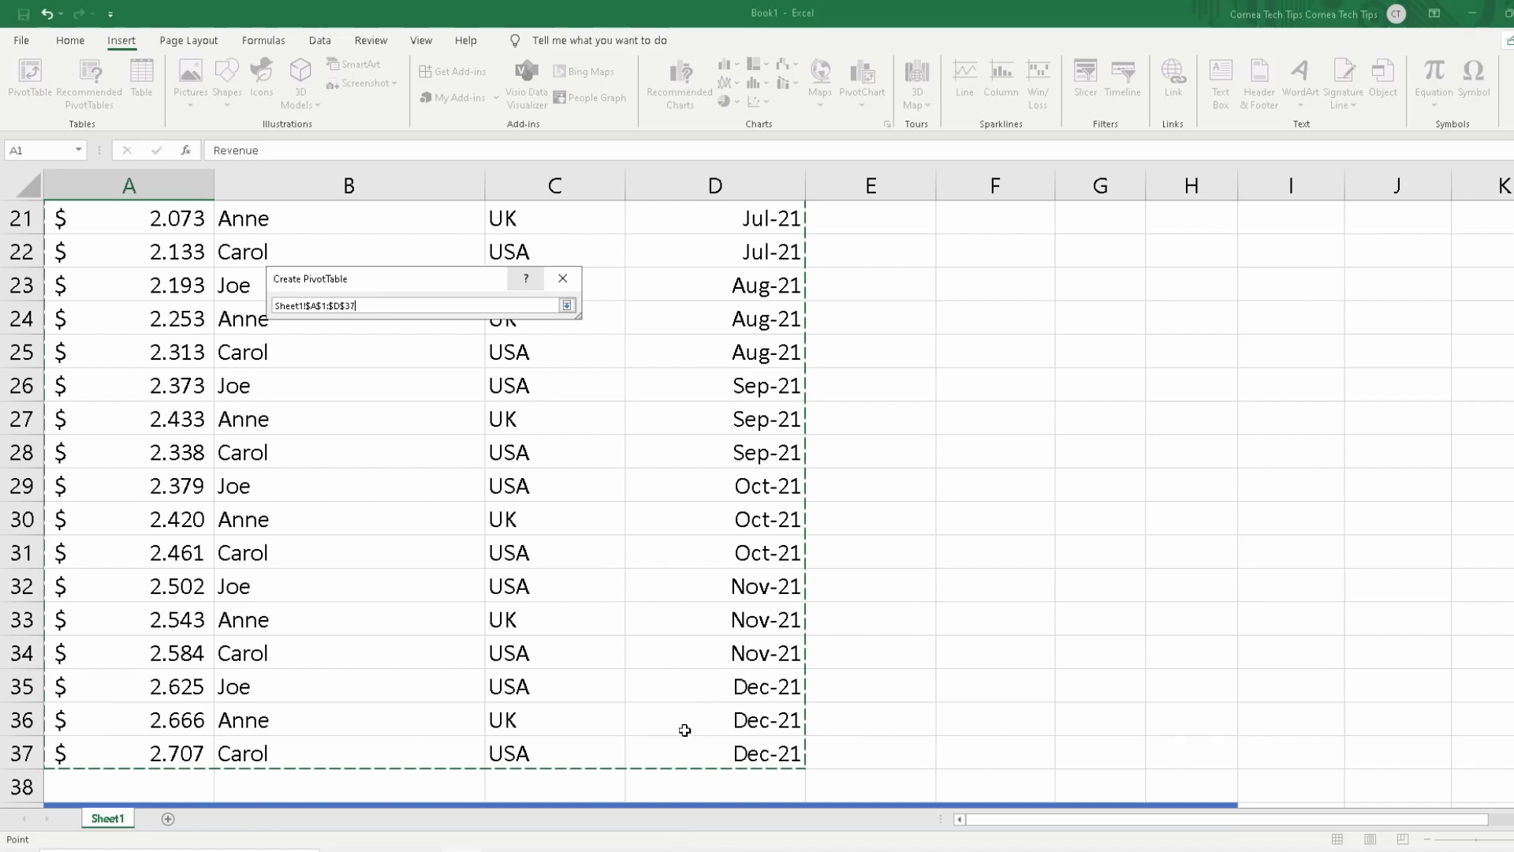
{"action": "left_click", "coordinate": [567, 306]}
{"action": "scroll", "coordinate": [653, 396], "scroll_direction": "up", "scroll_amount": 7}
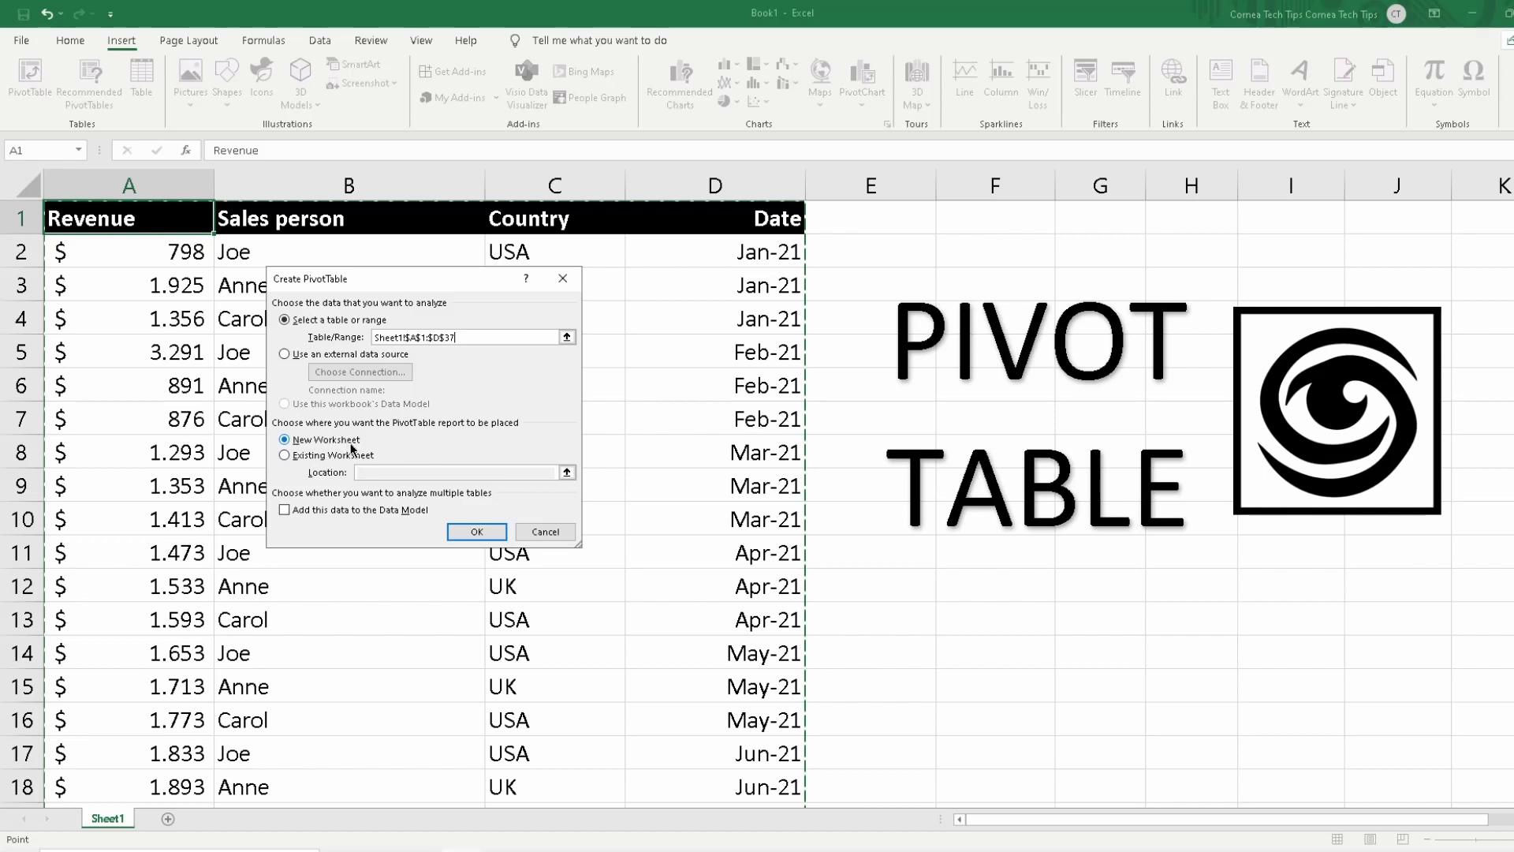
{"action": "left_click", "coordinate": [476, 533]}
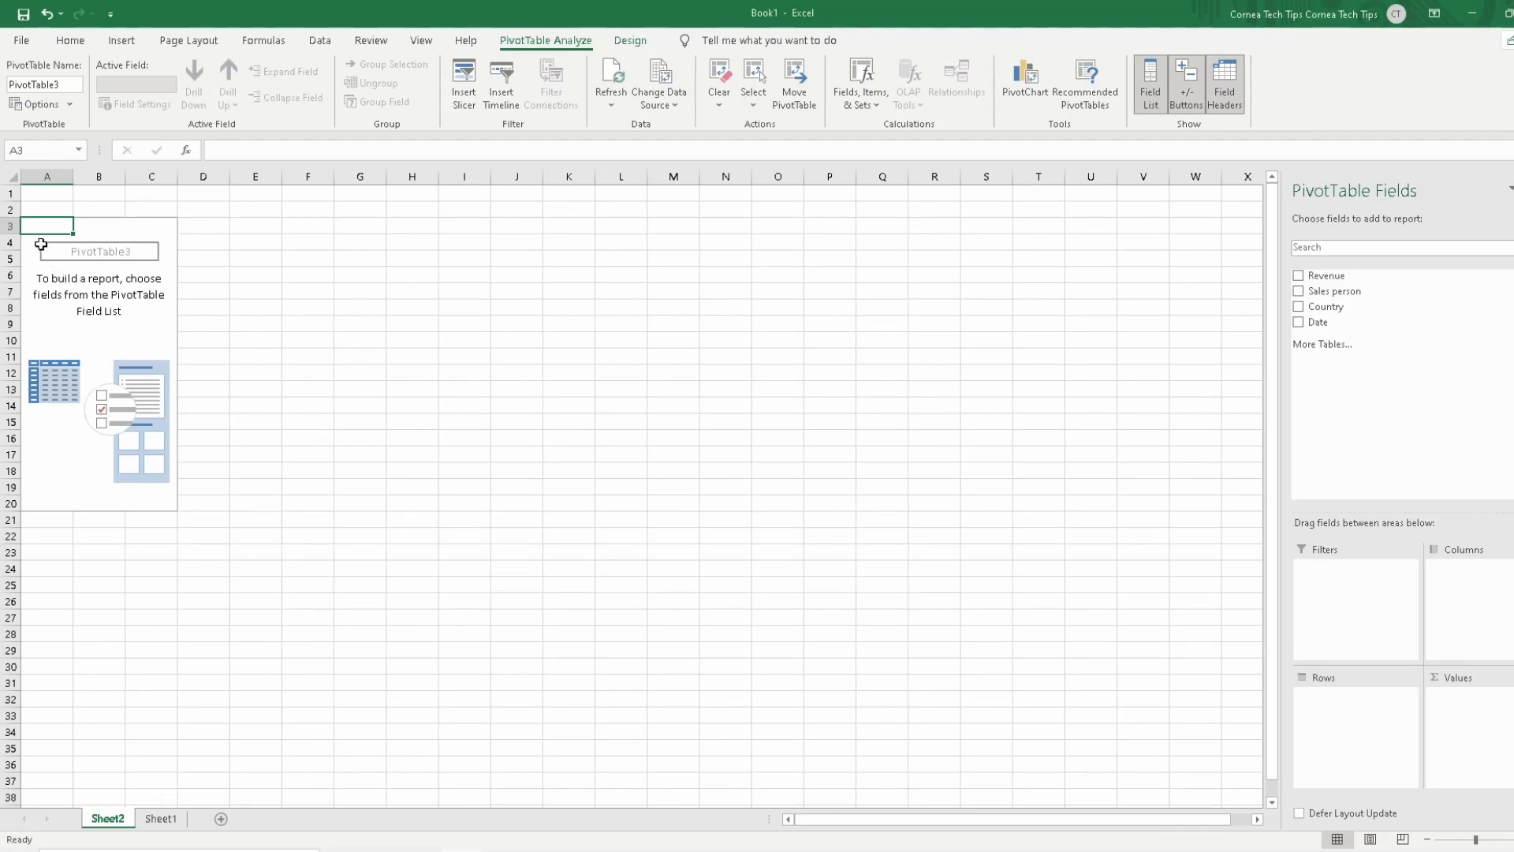
Rename the new worksheet as PivotTable
{"action": "scroll", "coordinate": [41, 245], "scroll_direction": "up", "scroll_amount": 6}
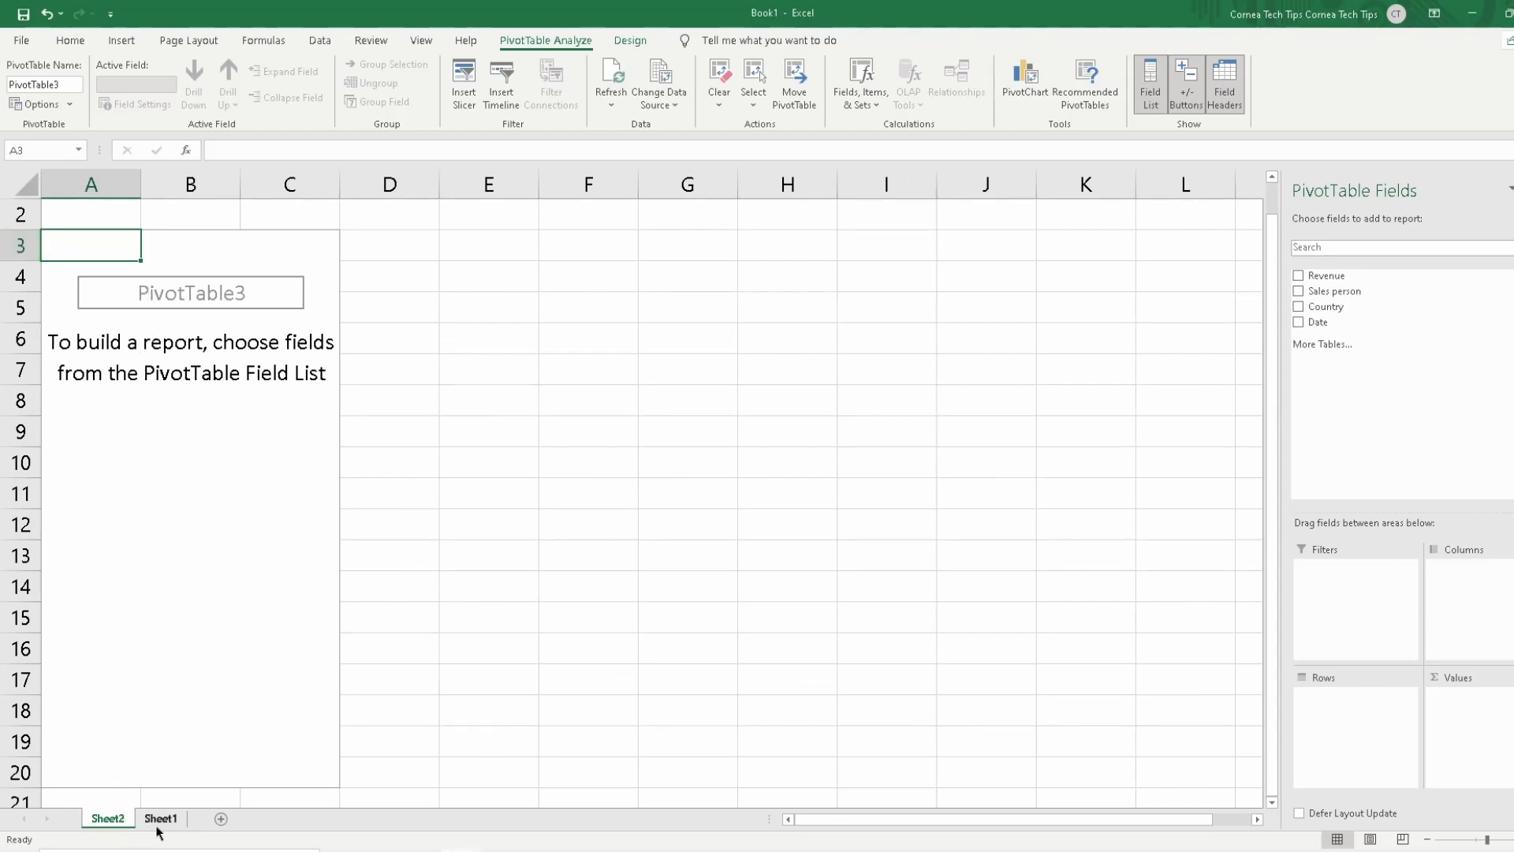
{"action": "double_click", "coordinate": [108, 819]}
{"action": "type", "text": "PivotTable"}
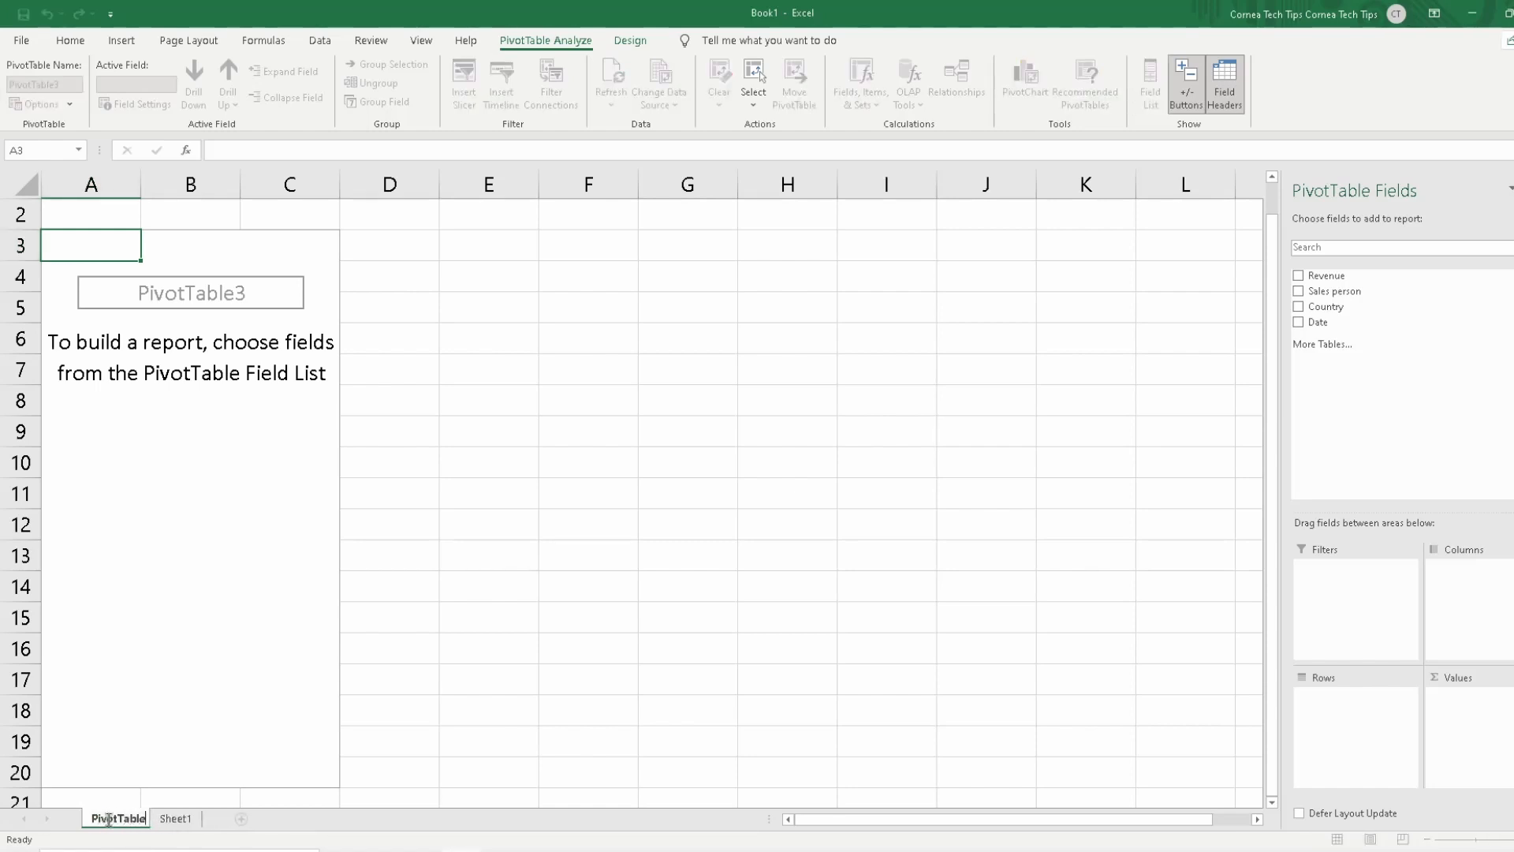
{"action": "key", "text": "Return"}
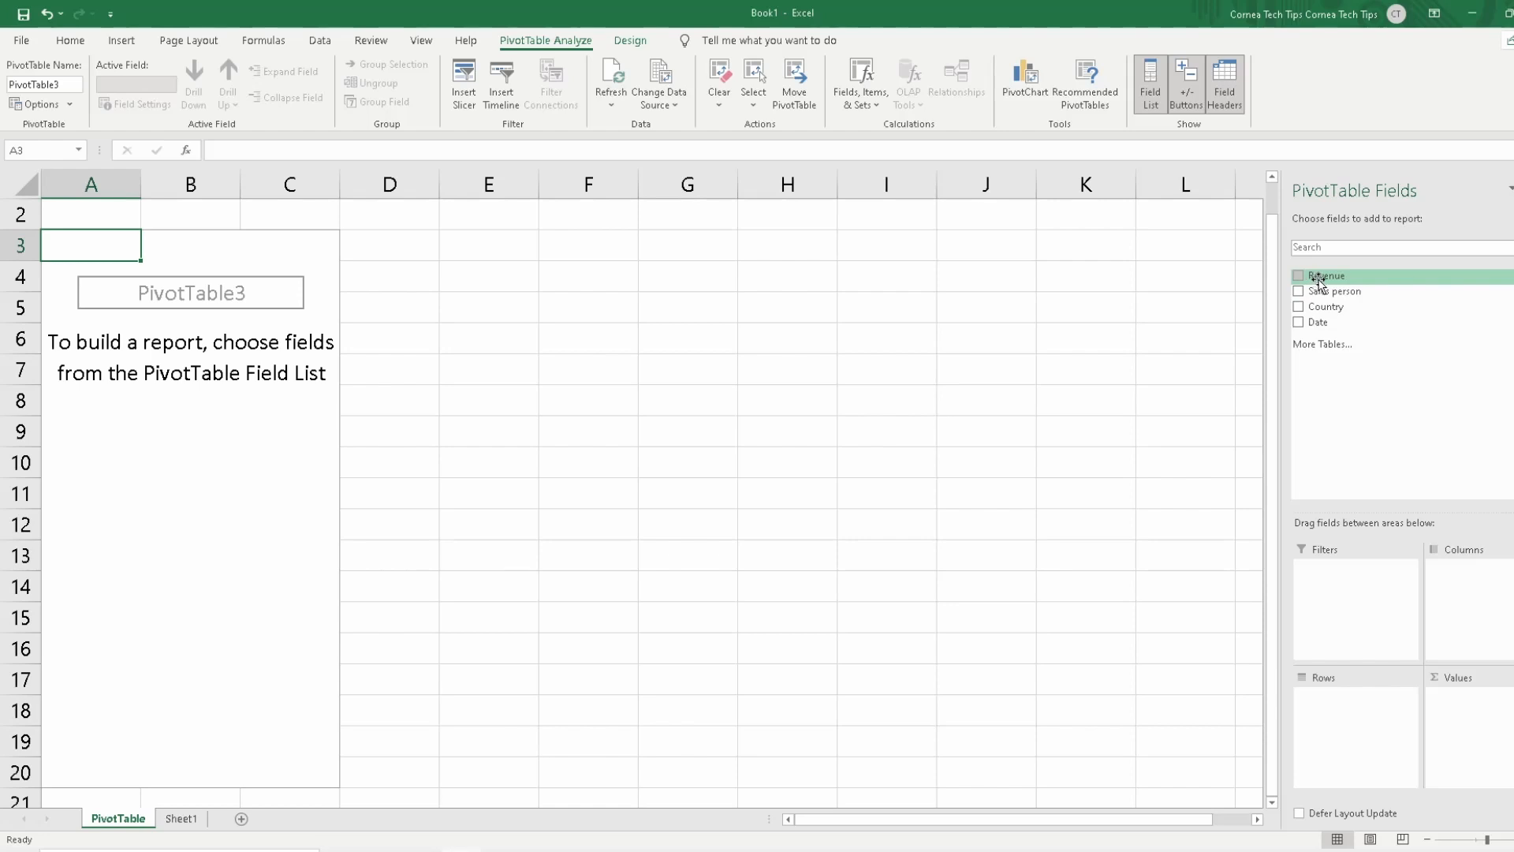
Lay out the PivotTable with Sales person as rows, Revenue as values and Country as columns
{"action": "left_click_drag", "start_coordinate": [1349, 291], "coordinate": [1352, 707]}
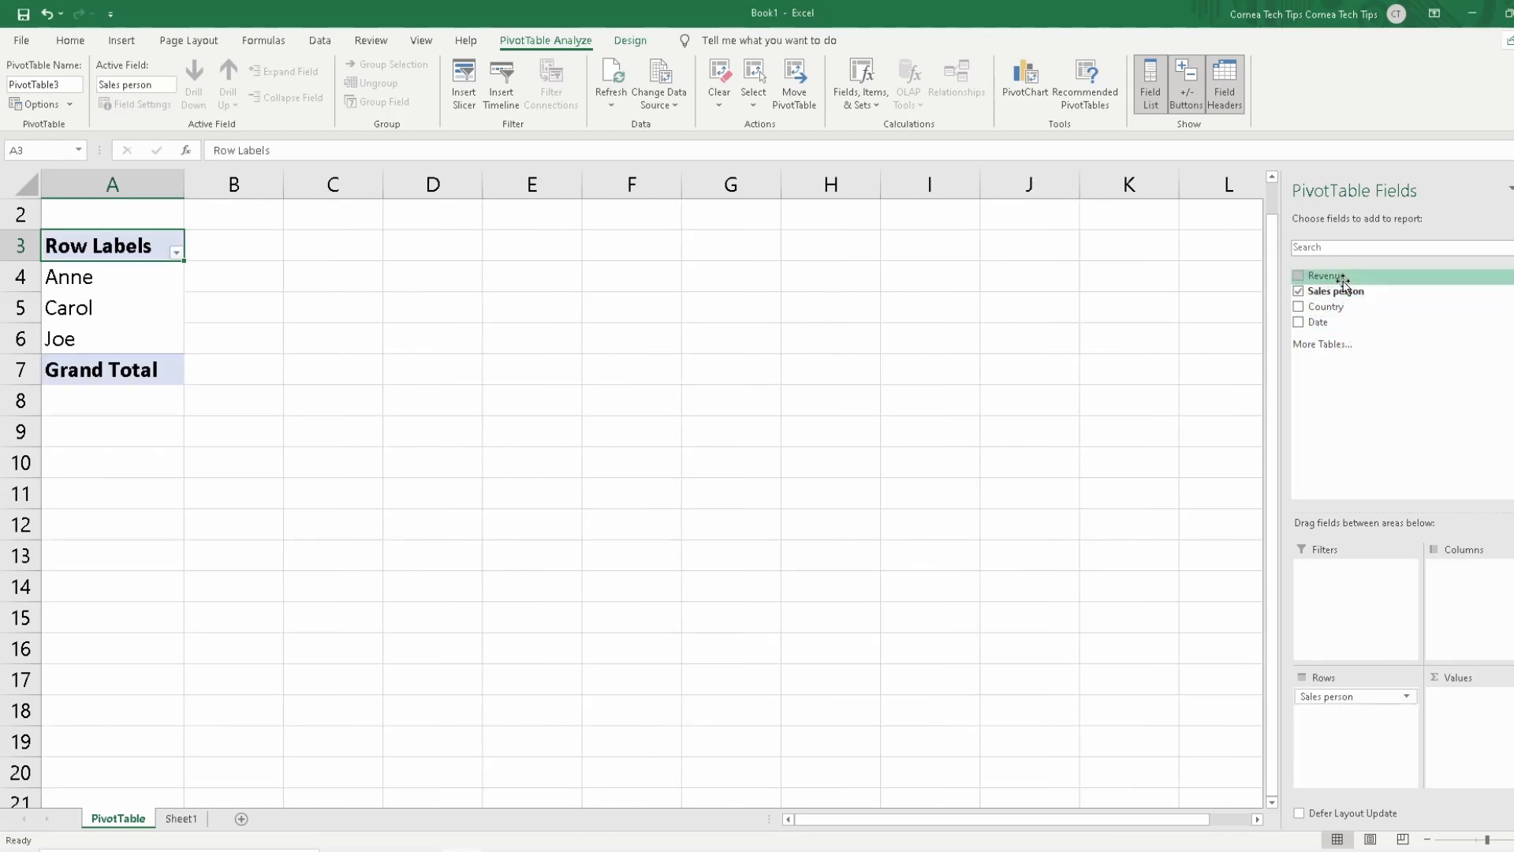
{"action": "left_click_drag", "start_coordinate": [1341, 278], "coordinate": [1477, 710]}
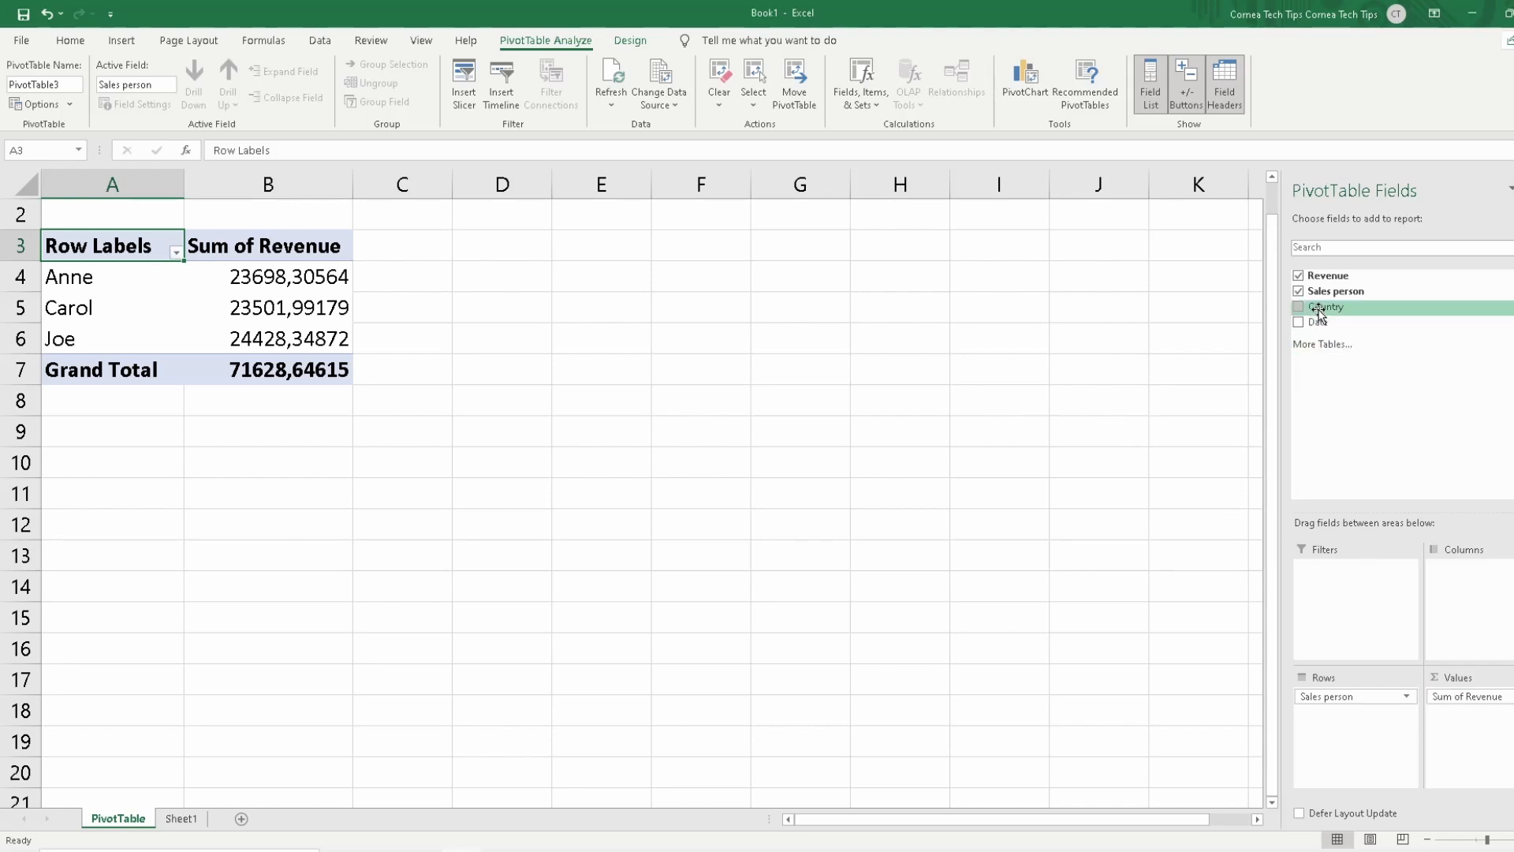
{"action": "left_click_drag", "start_coordinate": [1321, 314], "coordinate": [1465, 574]}
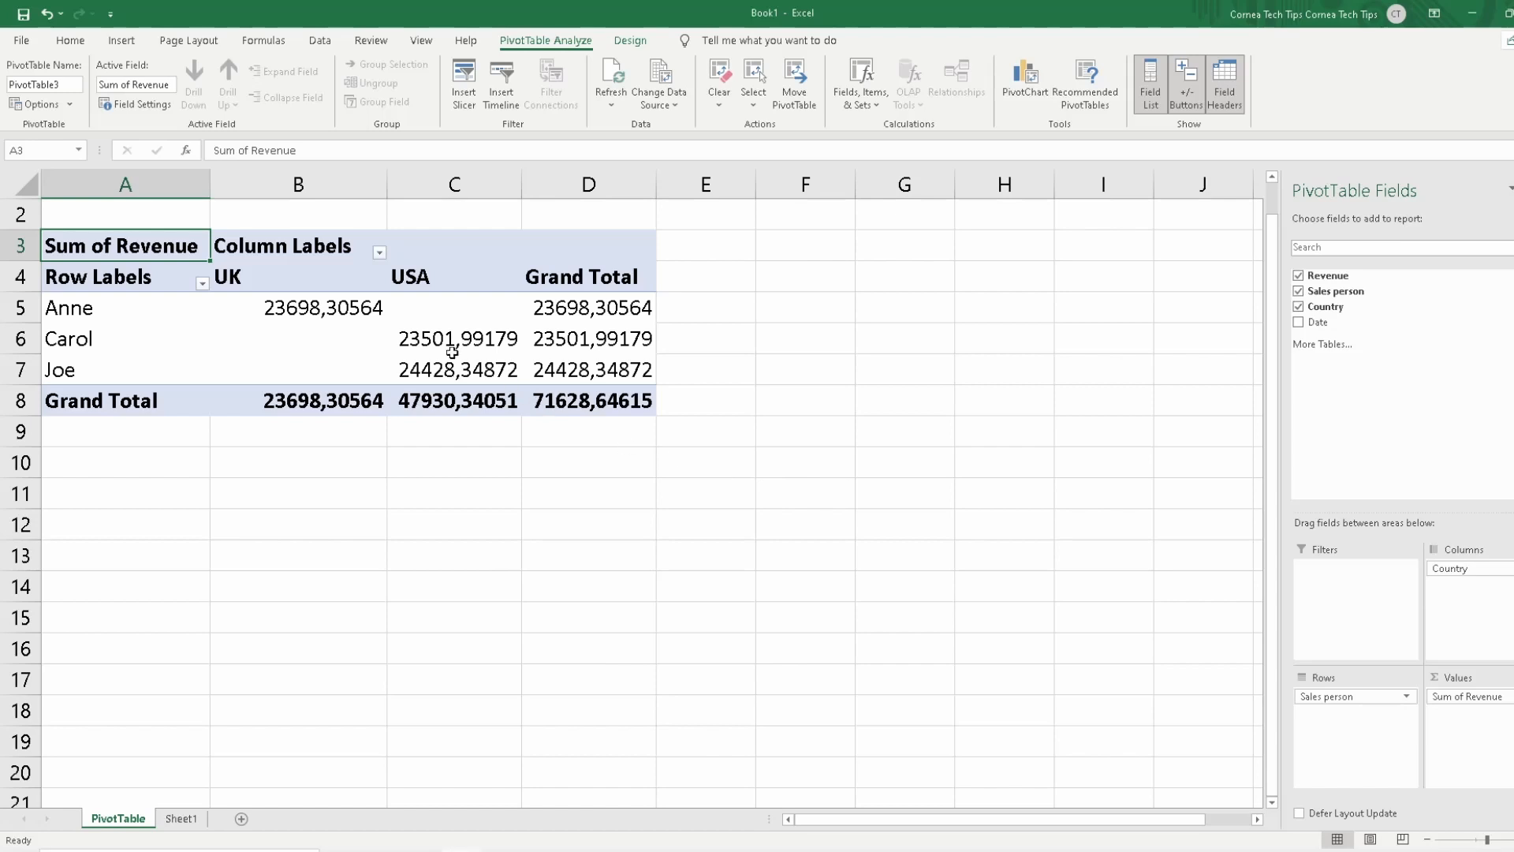
Format the pivot values in B5:D8 in euro accounting style with no decimal places
{"action": "left_click_drag", "start_coordinate": [346, 316], "coordinate": [623, 404]}
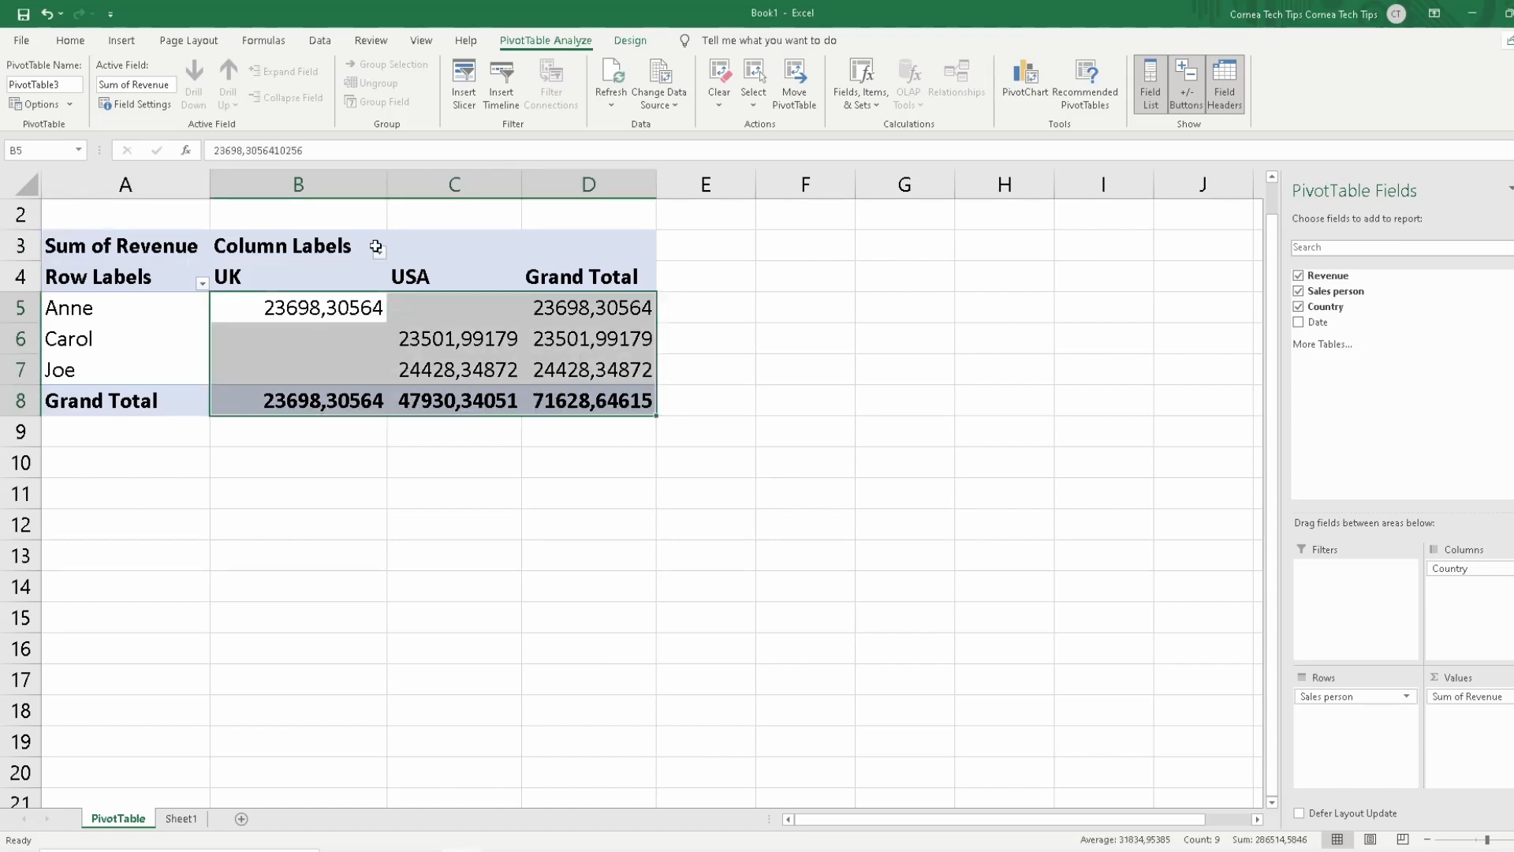
{"action": "left_click", "coordinate": [82, 43]}
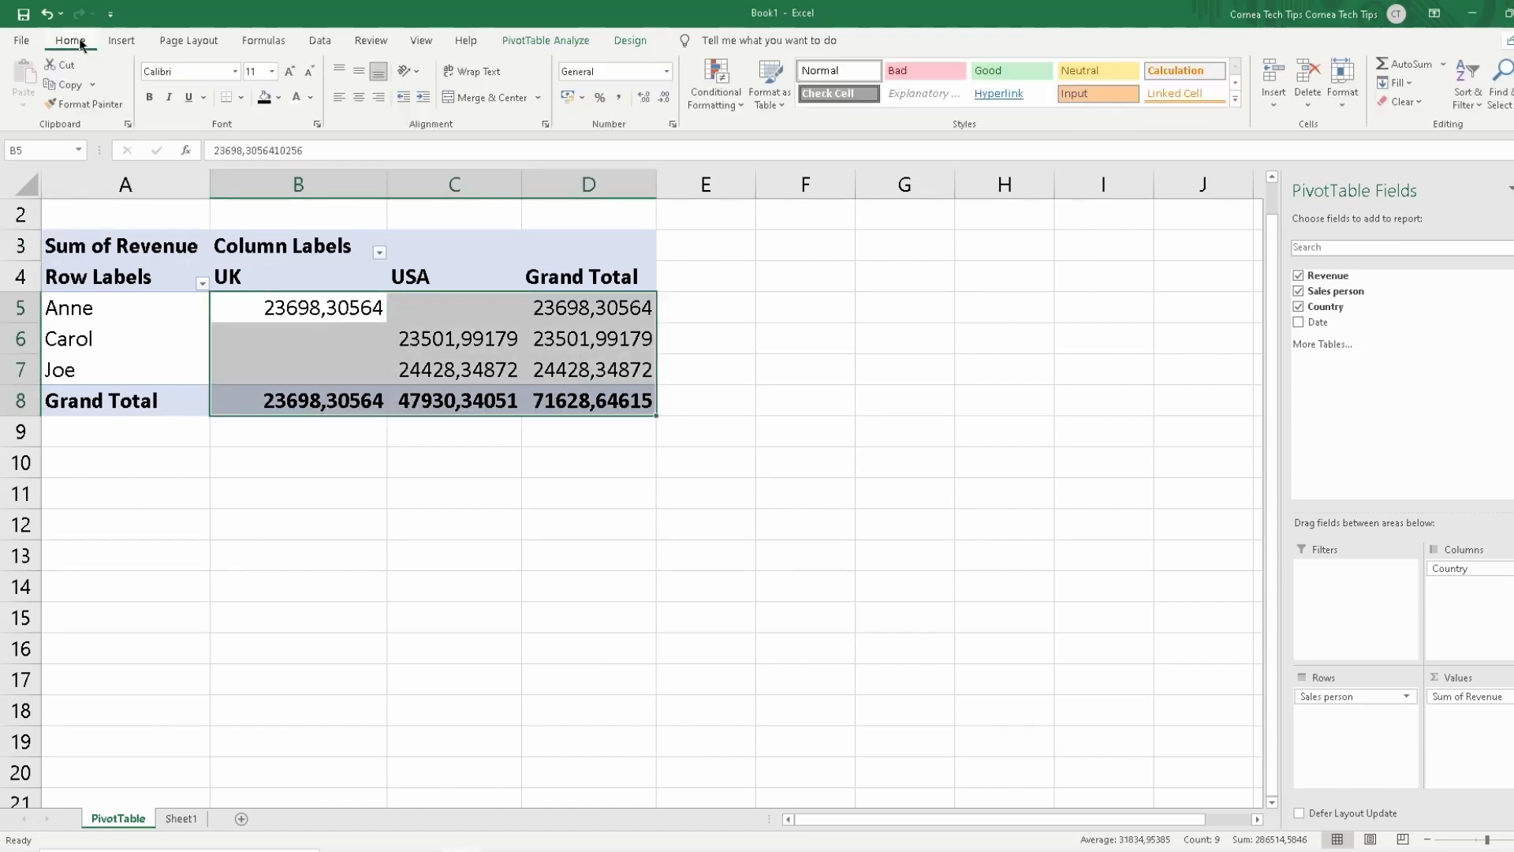
{"action": "left_click", "coordinate": [565, 101]}
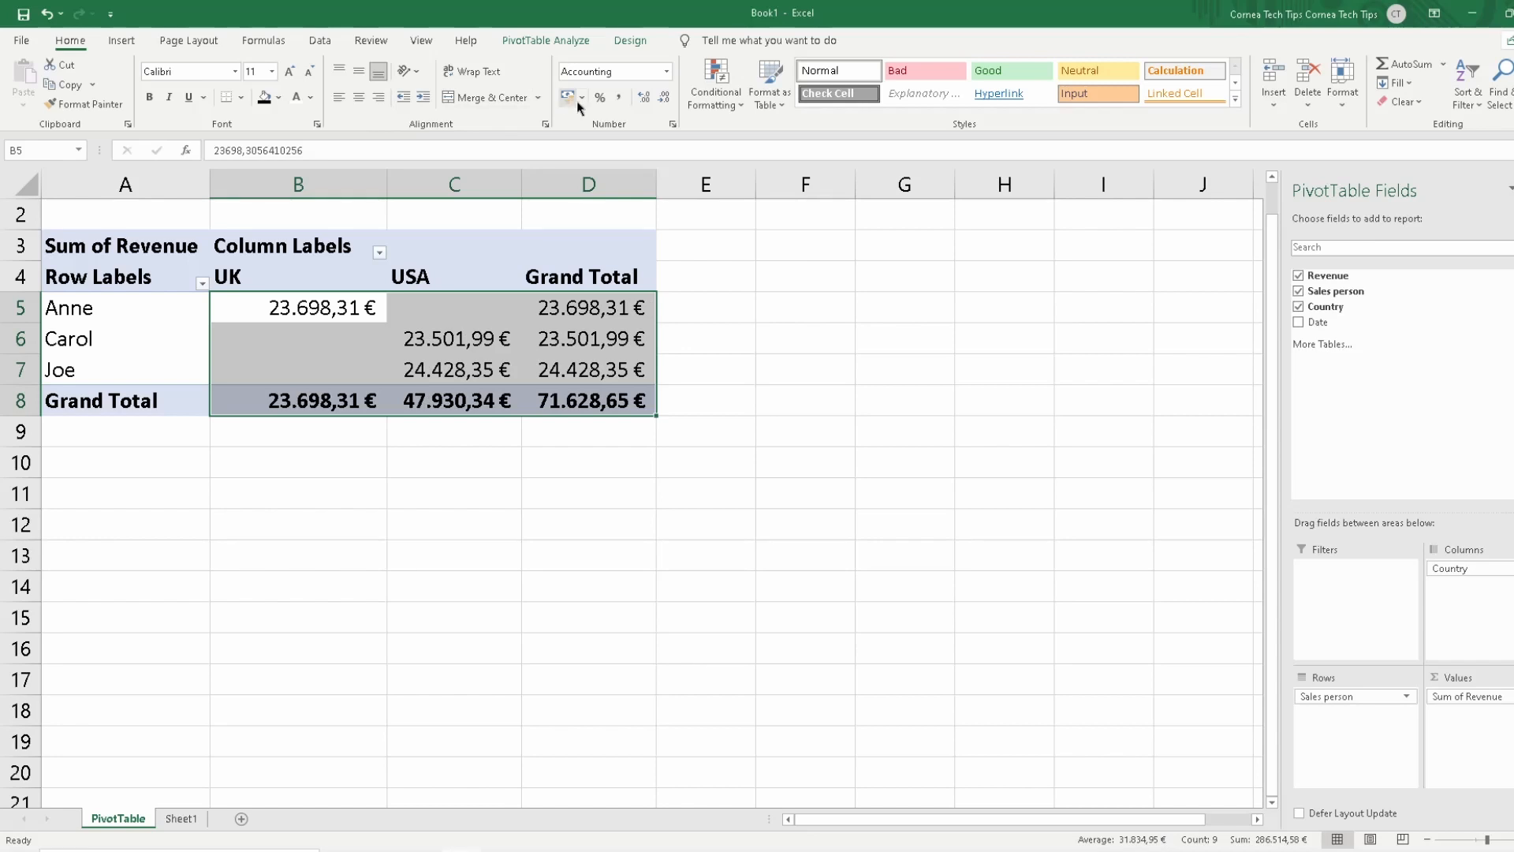
{"action": "left_click", "coordinate": [640, 100]}
{"action": "left_click", "coordinate": [661, 103]}
{"action": "left_click", "coordinate": [661, 102]}
{"action": "left_click", "coordinate": [661, 103]}
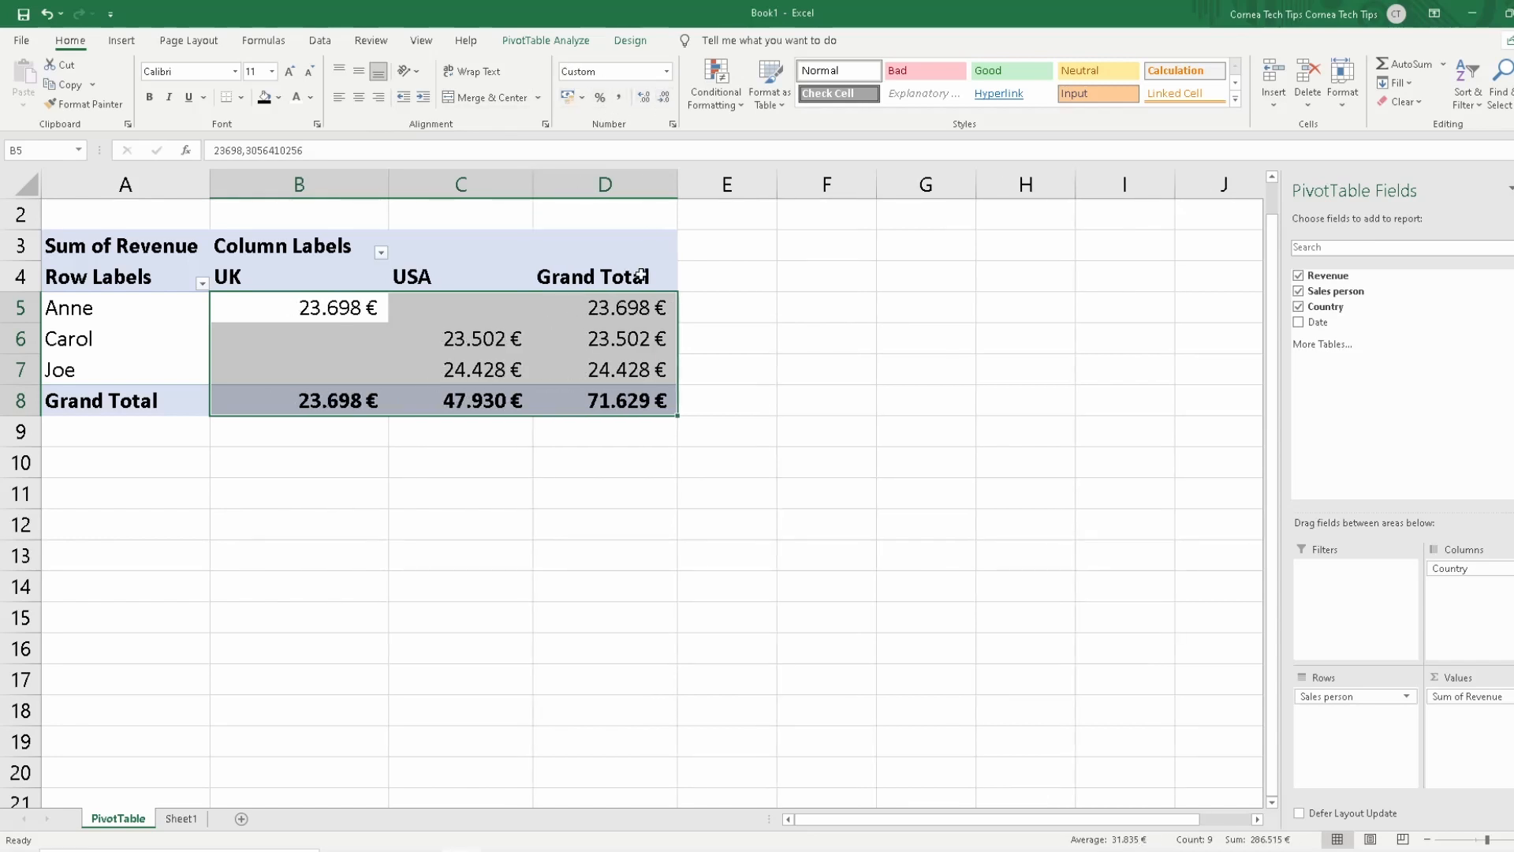
{"action": "left_click", "coordinate": [639, 336]}
{"action": "left_click", "coordinate": [298, 370]}
{"action": "mouse_move", "coordinate": [376, 374]}
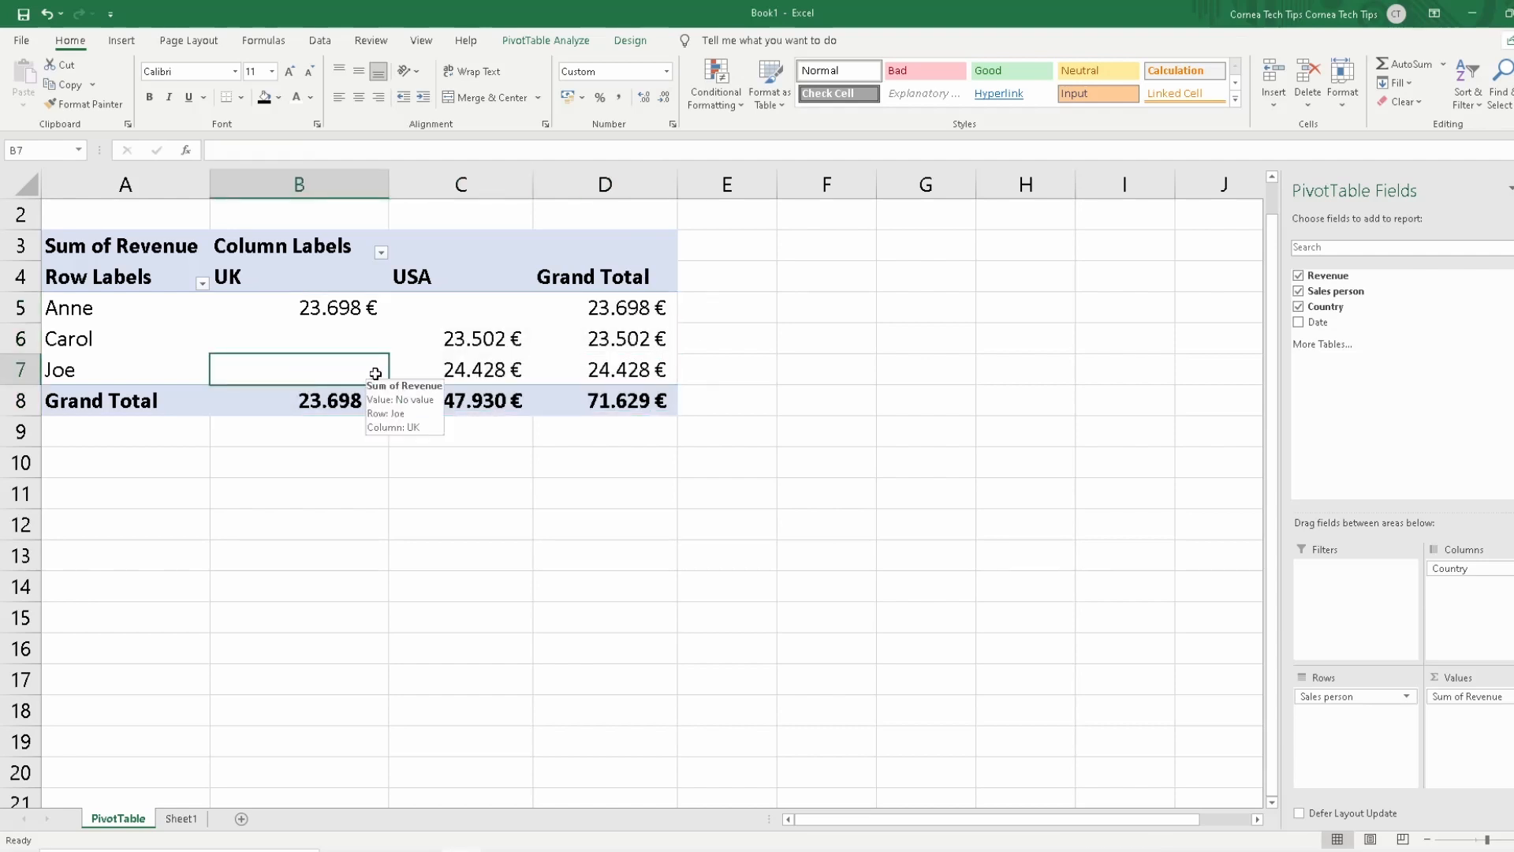
Change the number format of B5:D8 to Accounting with the $ English (United States) symbol
{"action": "left_click_drag", "start_coordinate": [345, 298], "coordinate": [572, 394]}
{"action": "left_click", "coordinate": [665, 72]}
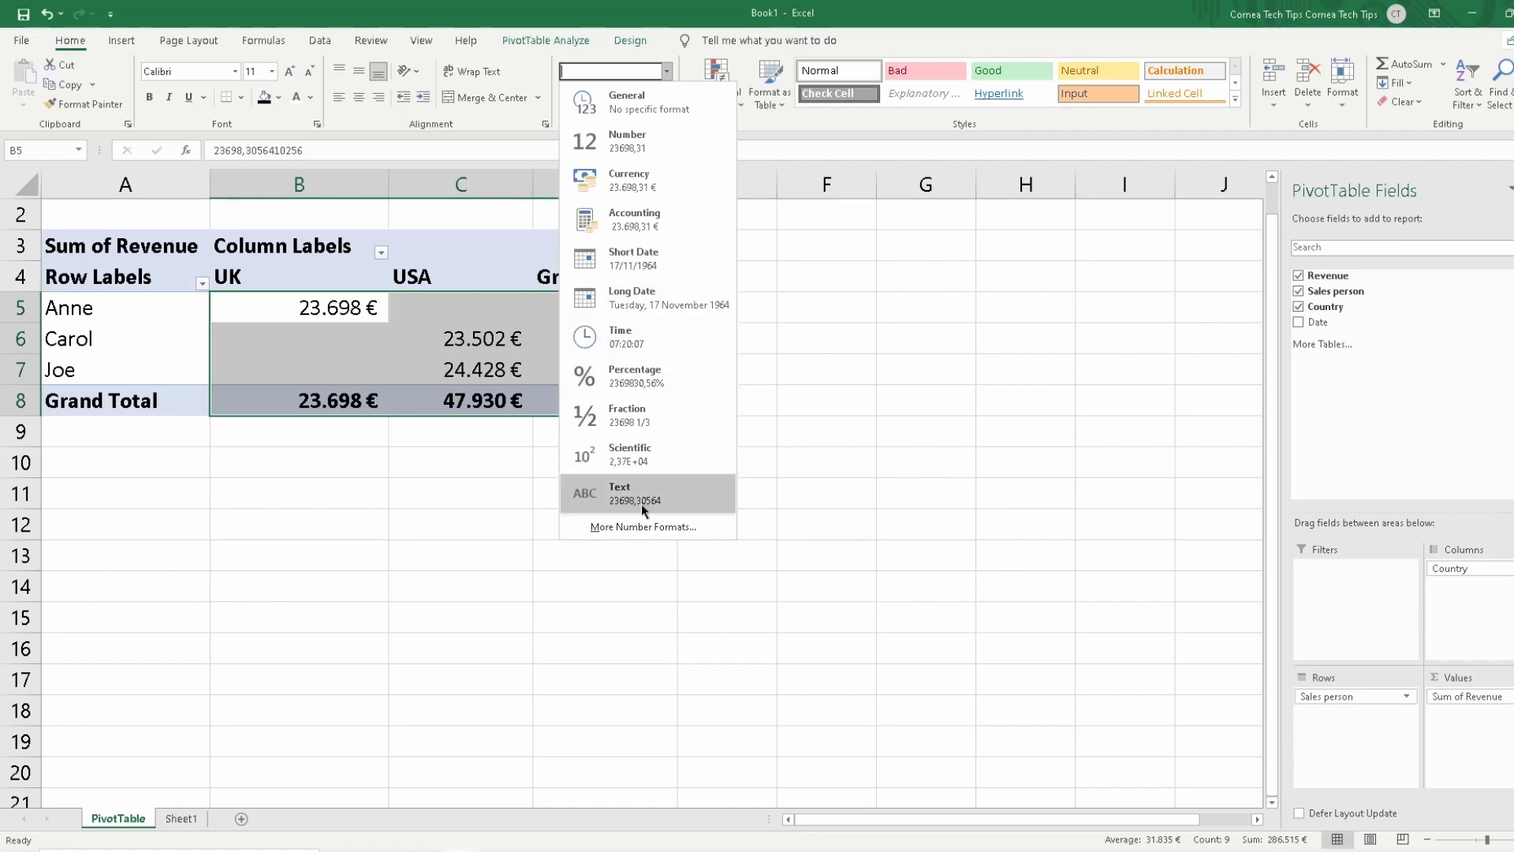
{"action": "left_click", "coordinate": [641, 524]}
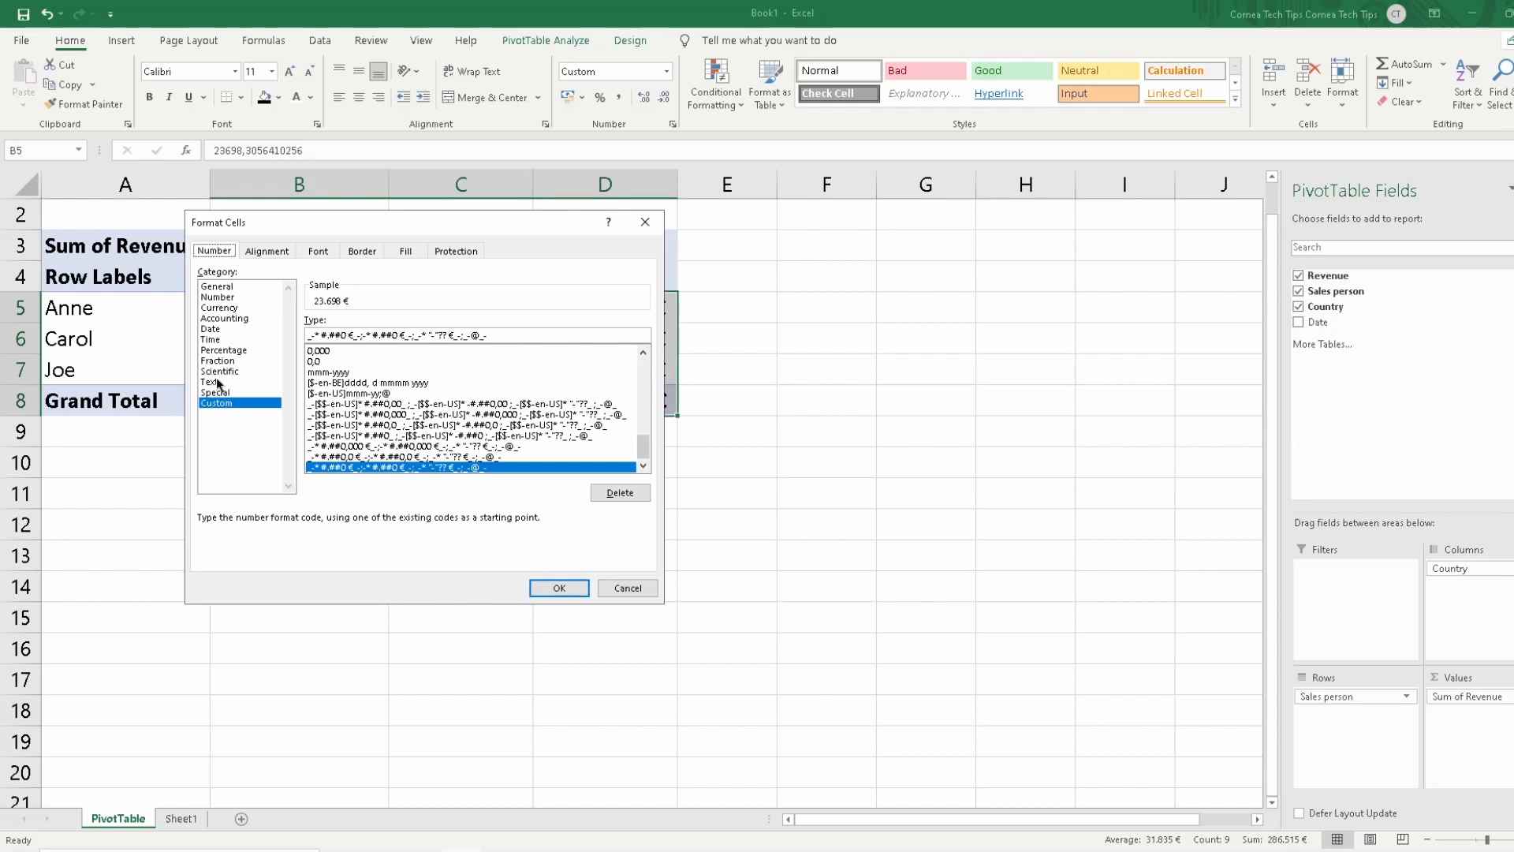
{"action": "left_click", "coordinate": [225, 318]}
{"action": "left_click", "coordinate": [597, 342]}
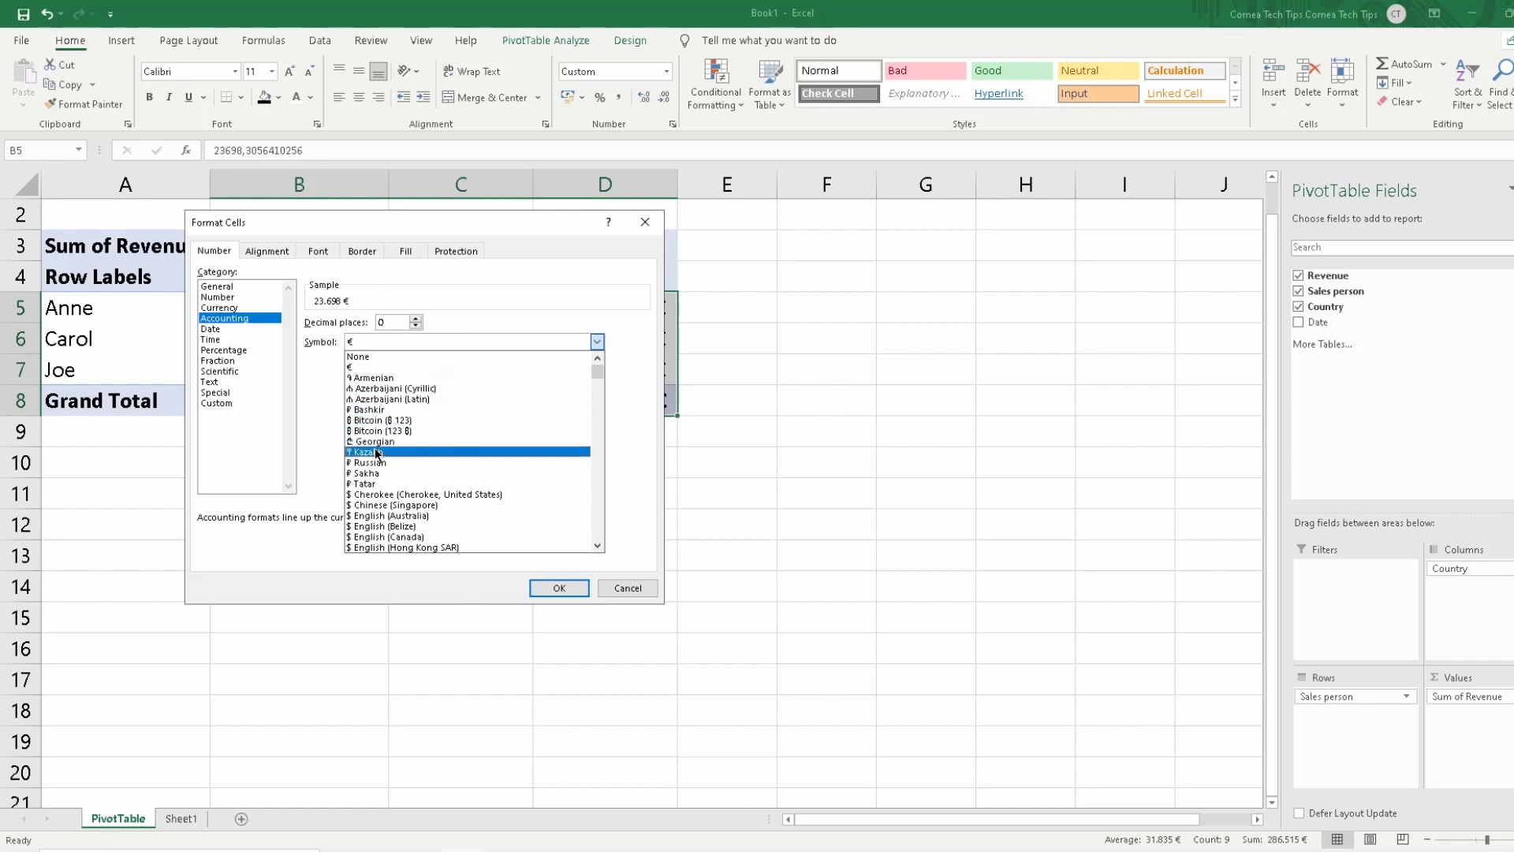
{"action": "scroll", "coordinate": [378, 461], "scroll_direction": "down", "scroll_amount": 1}
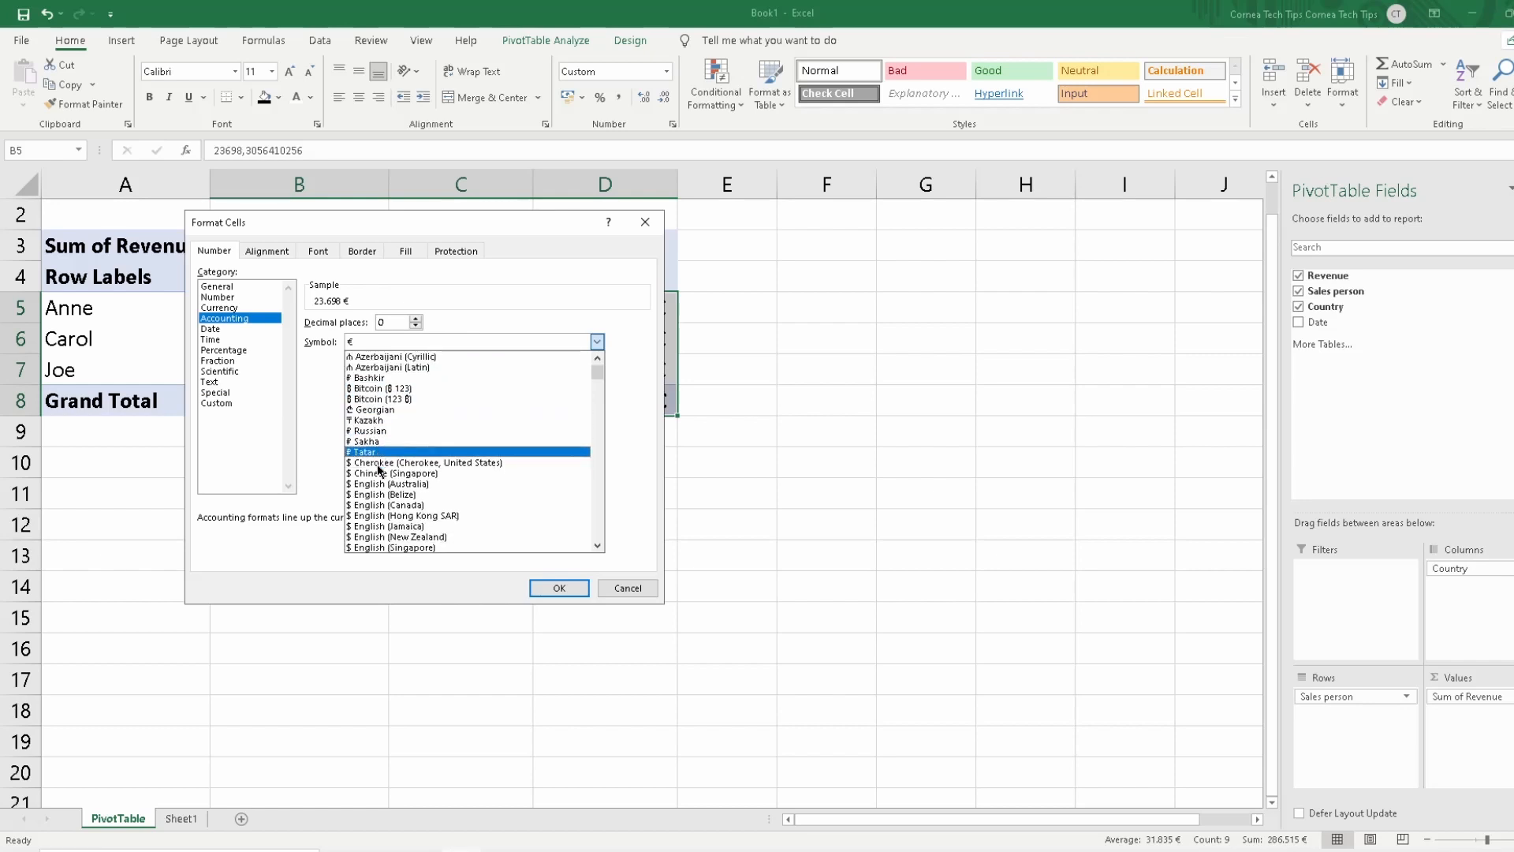
{"action": "scroll", "coordinate": [418, 541], "scroll_direction": "down", "scroll_amount": 1}
{"action": "left_click", "coordinate": [423, 536]}
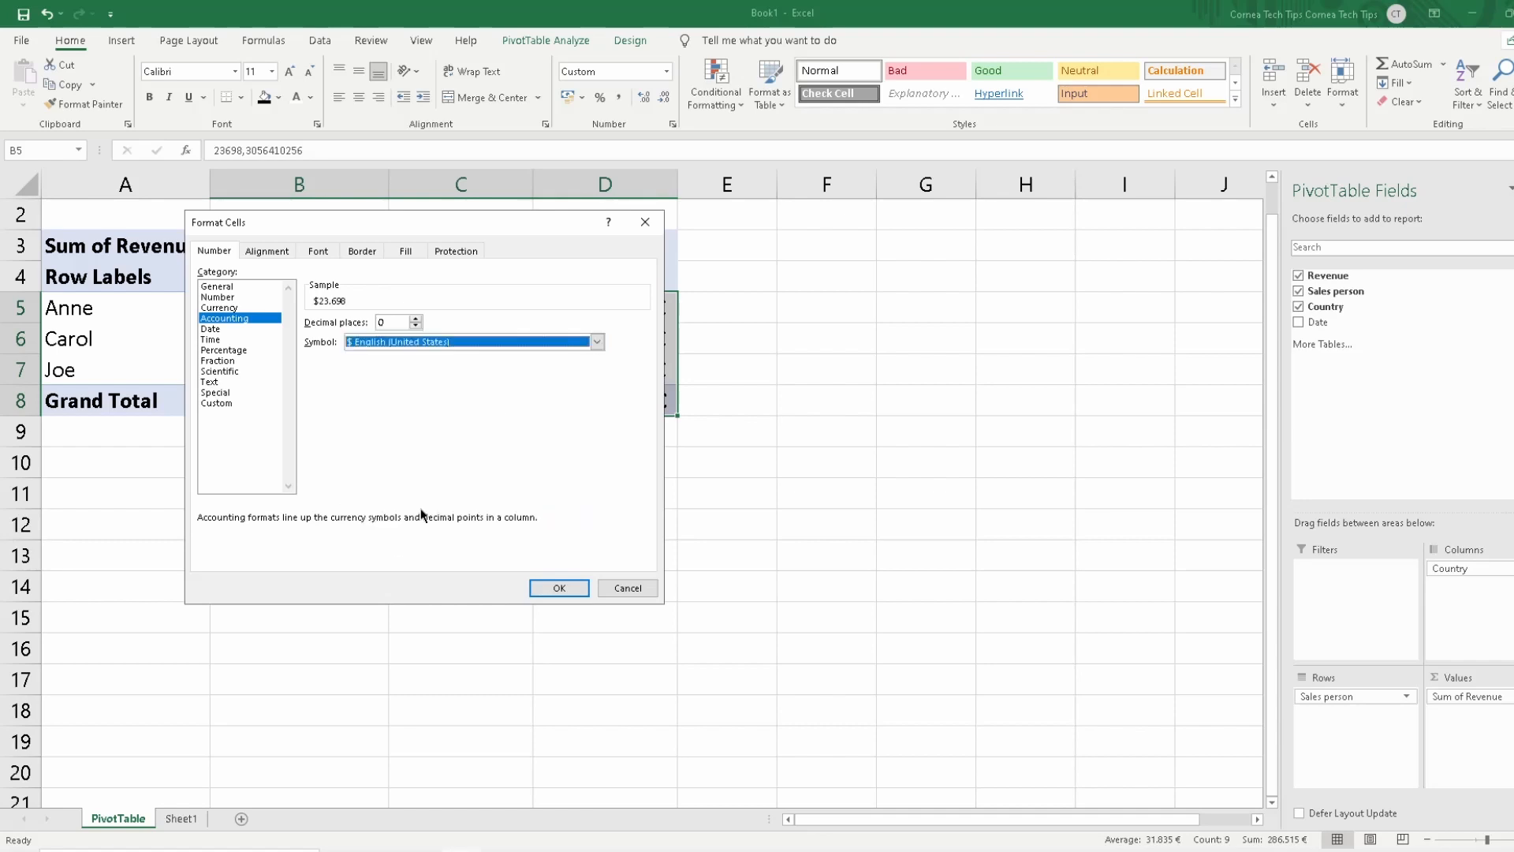
{"action": "left_click", "coordinate": [559, 588]}
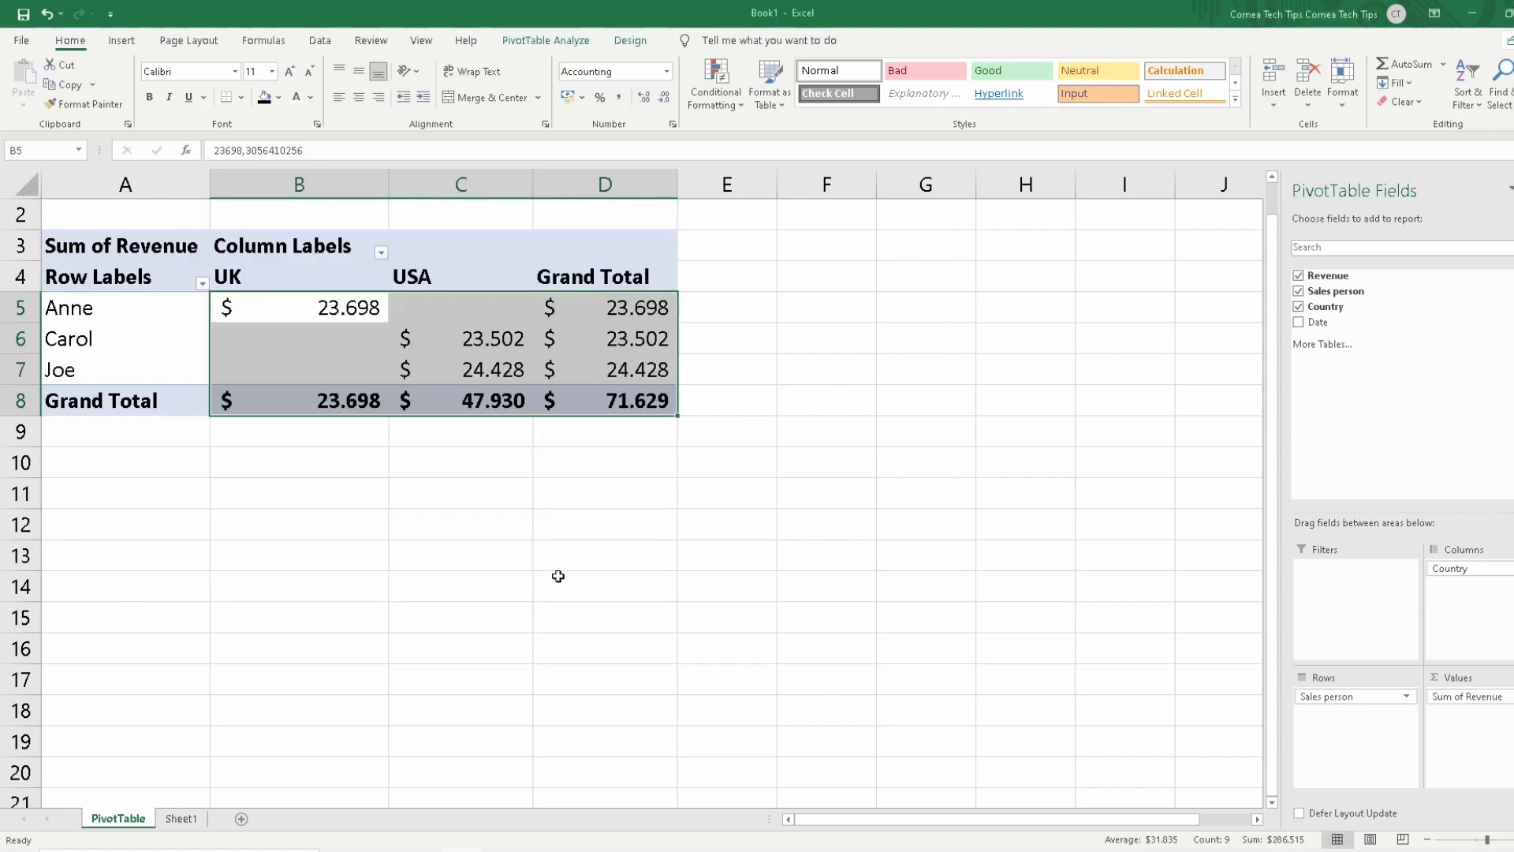
{"action": "left_click", "coordinate": [517, 461]}
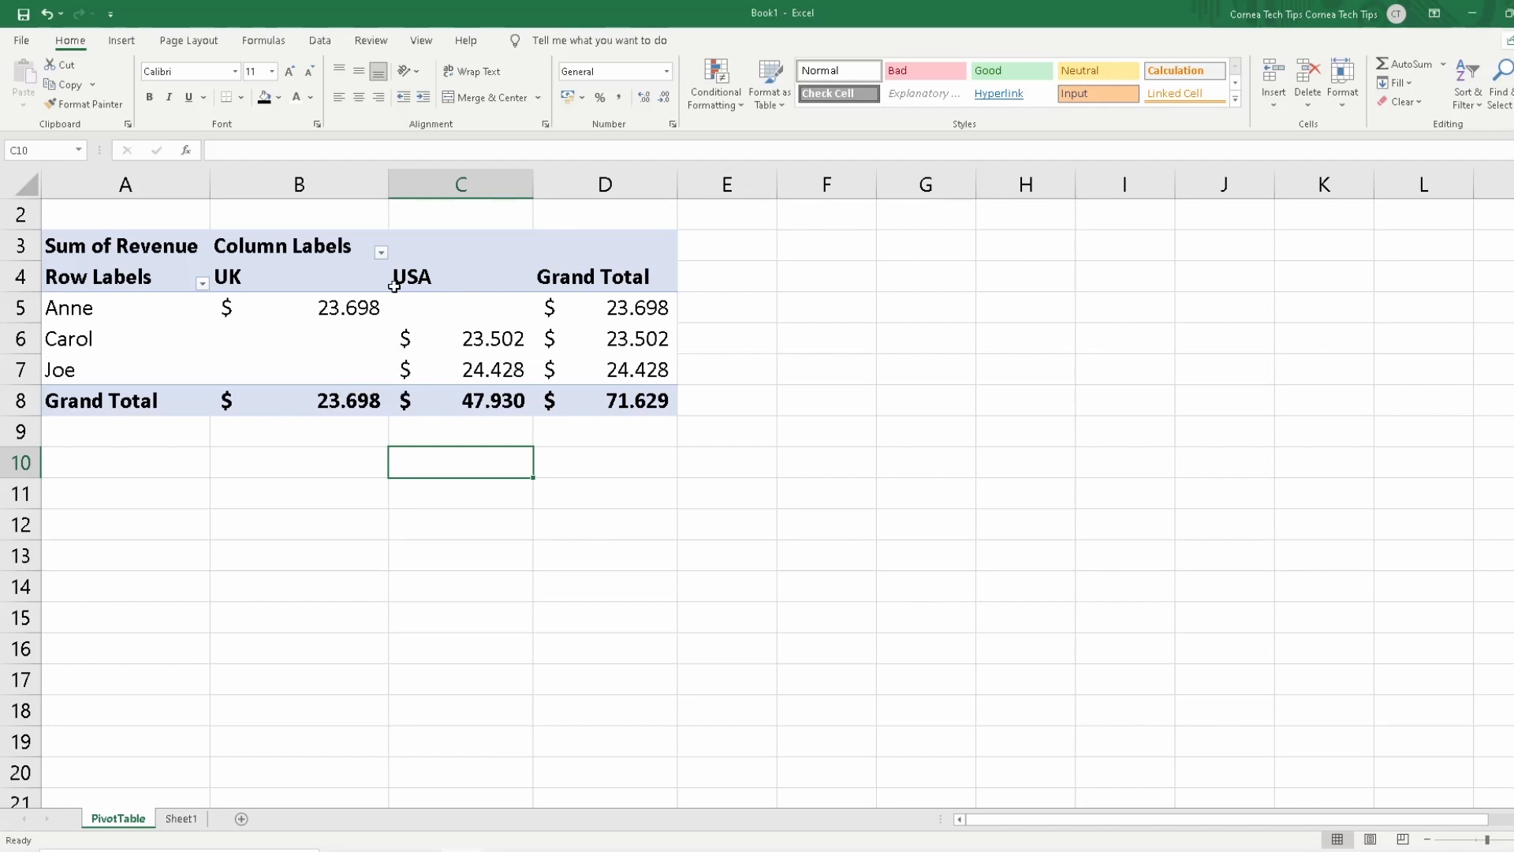
Change the Revenue value field to be summarized by Average instead of Sum
{"action": "left_click", "coordinate": [135, 309]}
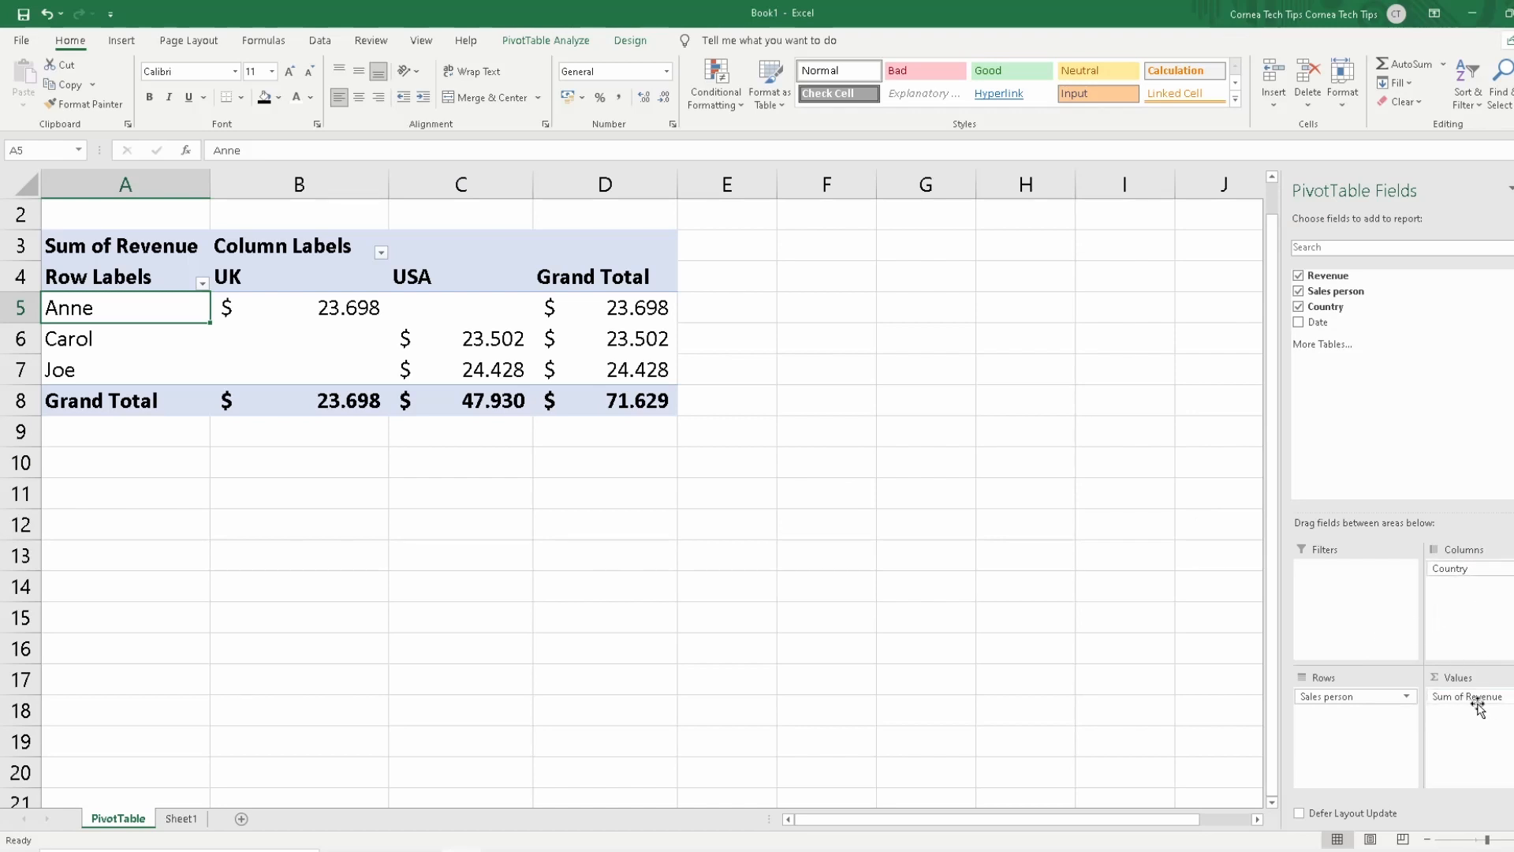
{"action": "left_click", "coordinate": [1511, 696]}
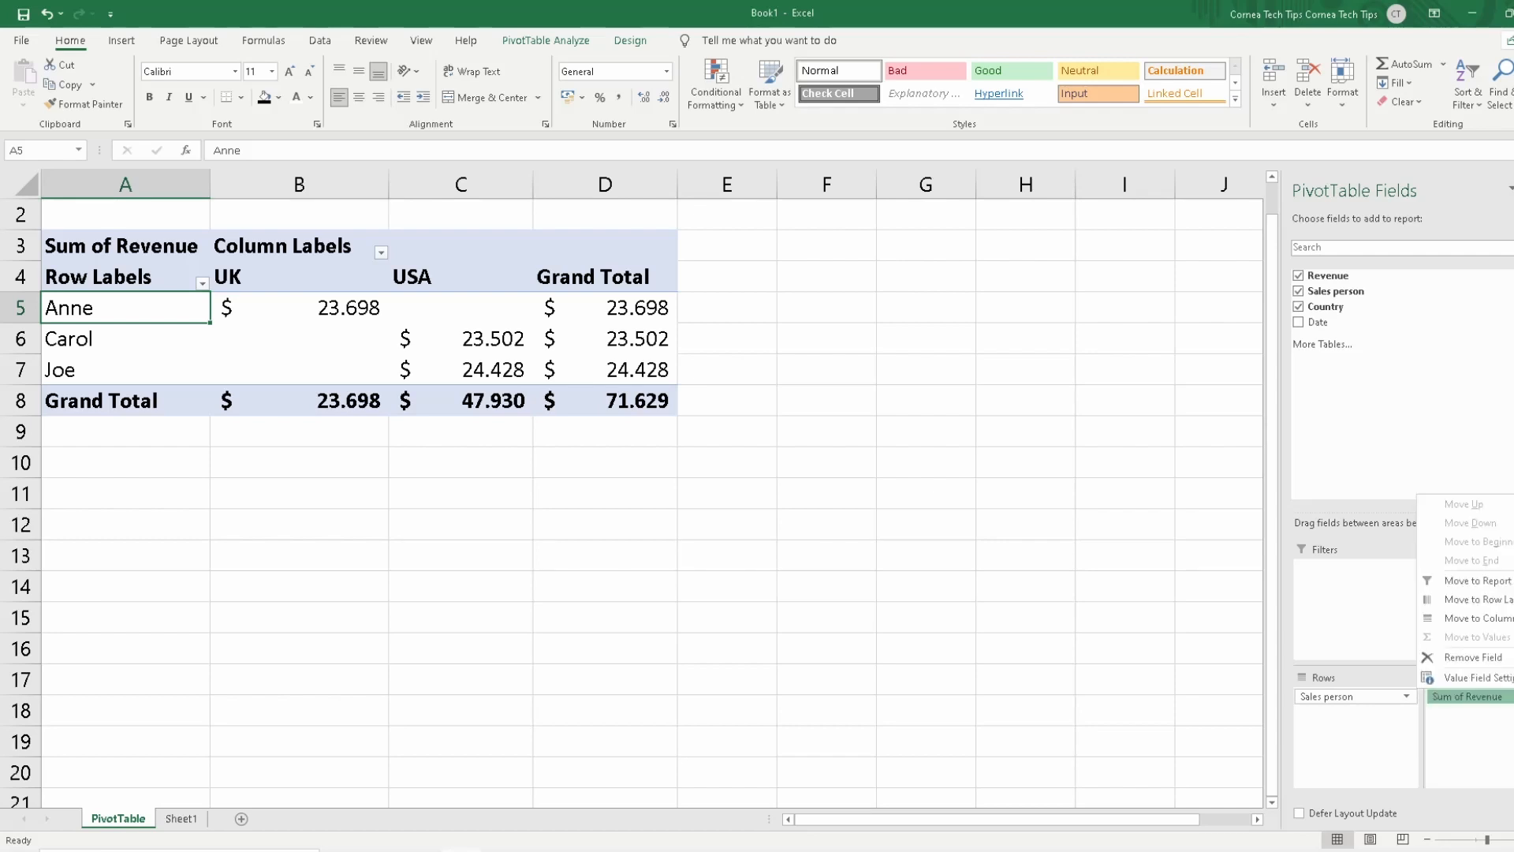
{"action": "left_click", "coordinate": [1474, 679]}
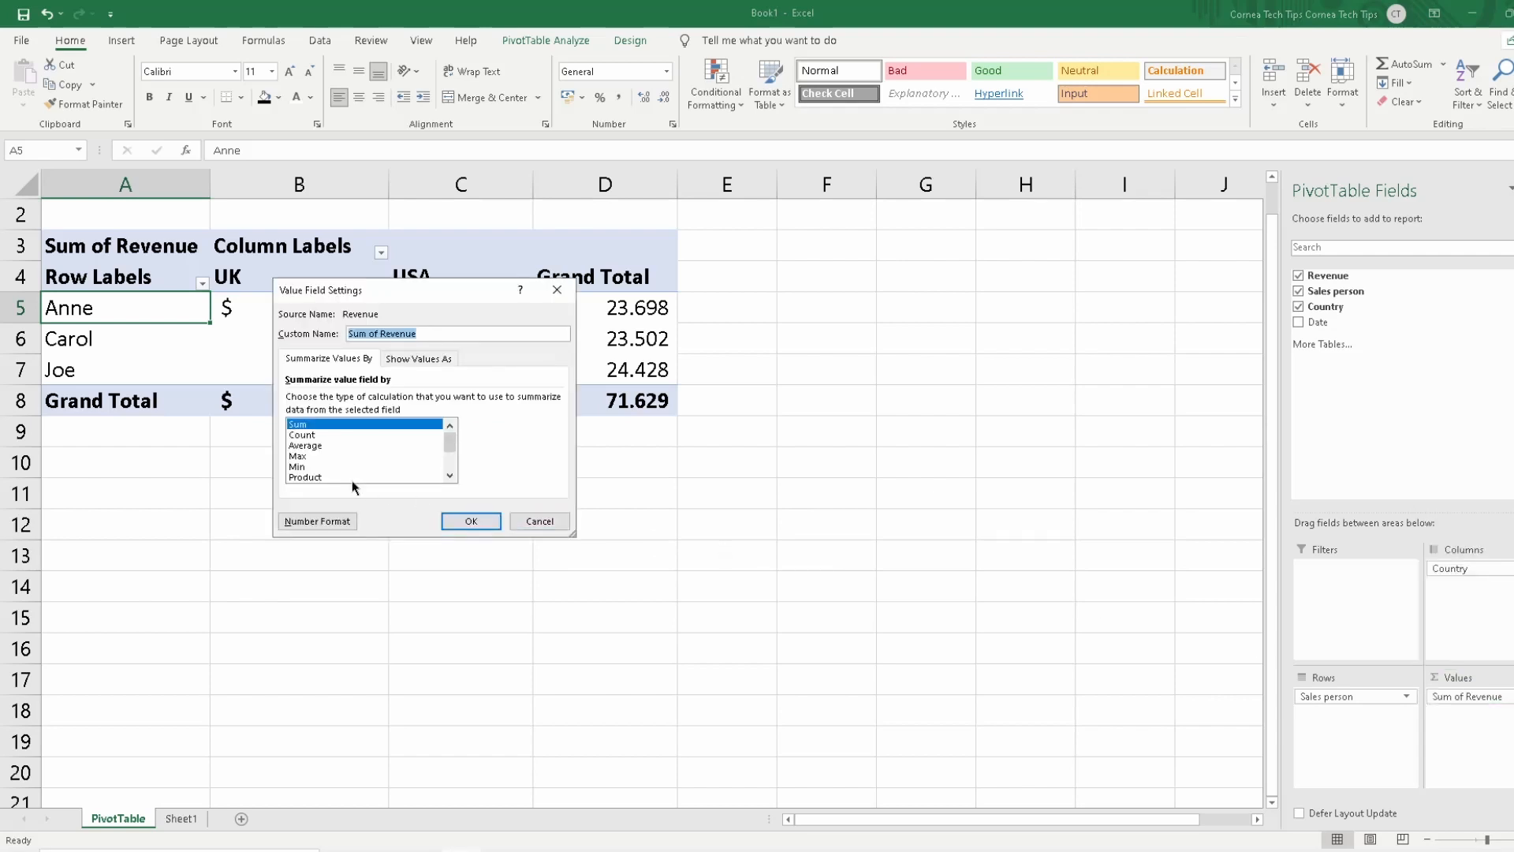
{"action": "left_click", "coordinate": [308, 445]}
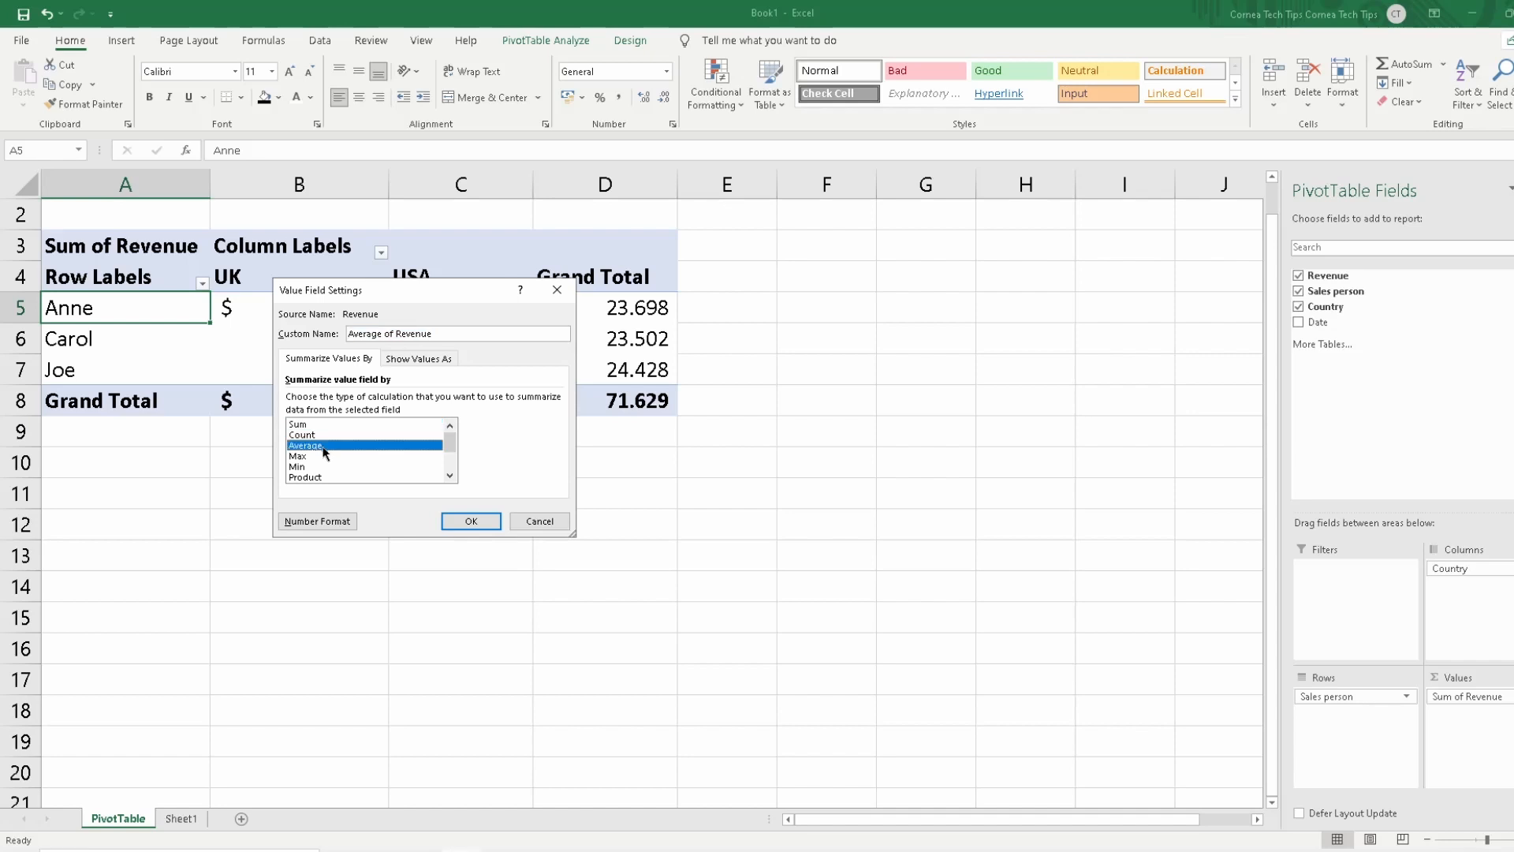
{"action": "left_click", "coordinate": [472, 522]}
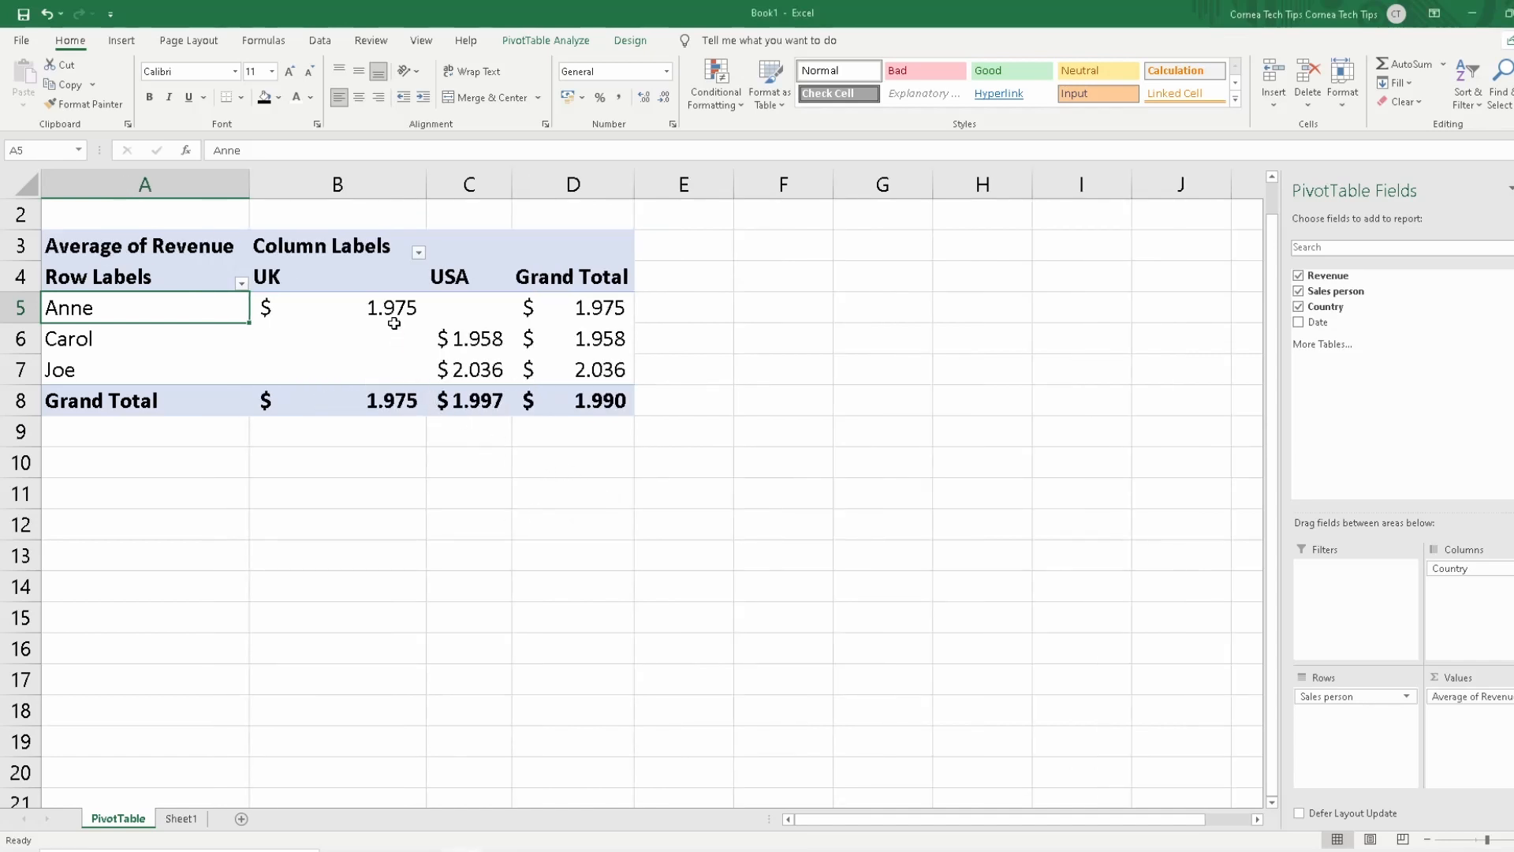
{"action": "mouse_move", "coordinate": [394, 324]}
{"action": "left_click", "coordinate": [92, 256]}
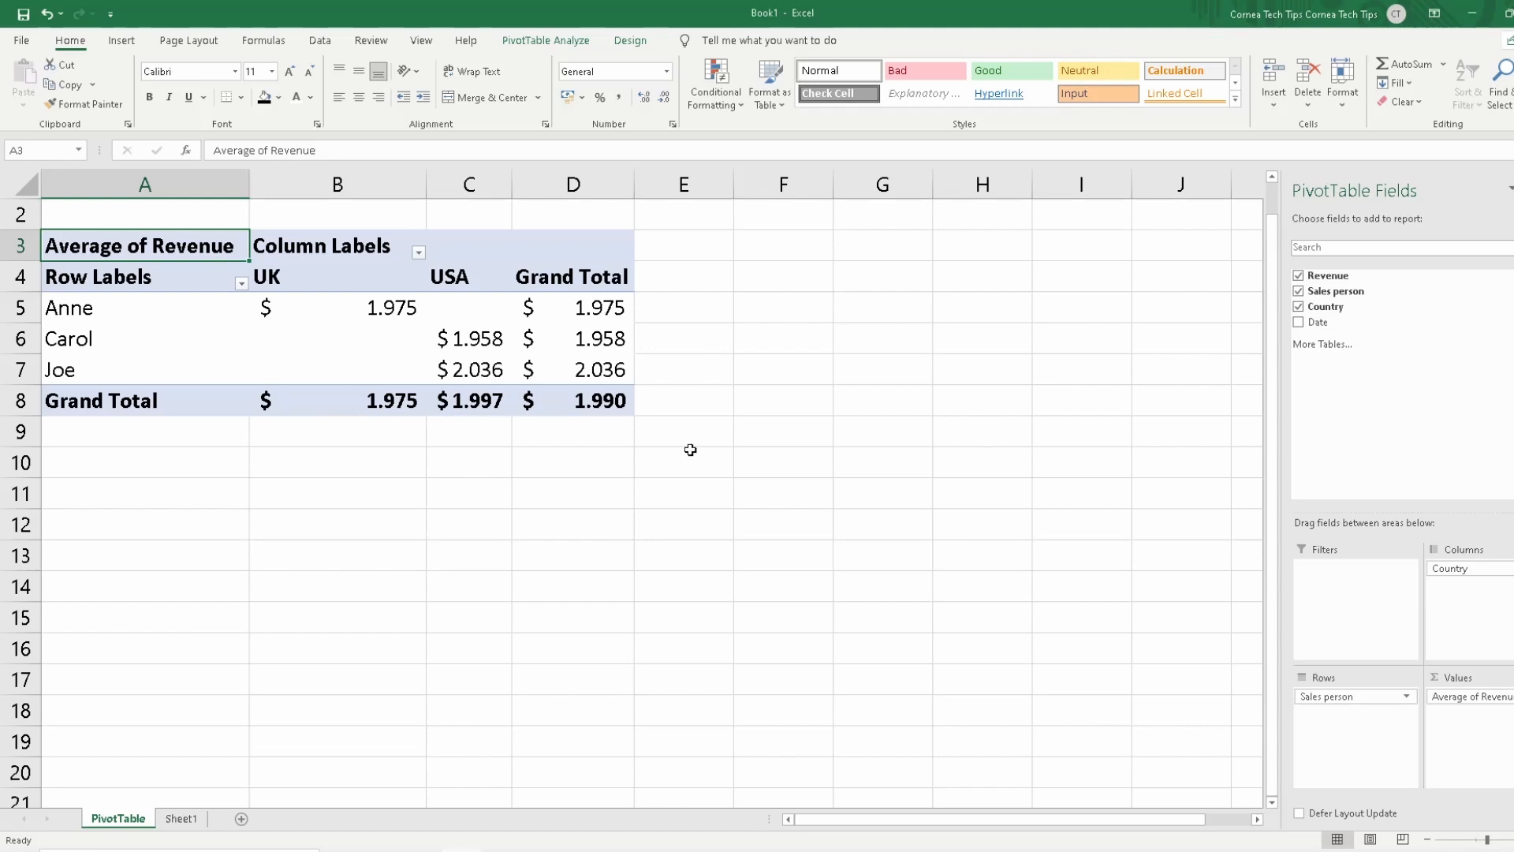
Summarize the Revenue value field by Max
{"action": "left_click", "coordinate": [1490, 696]}
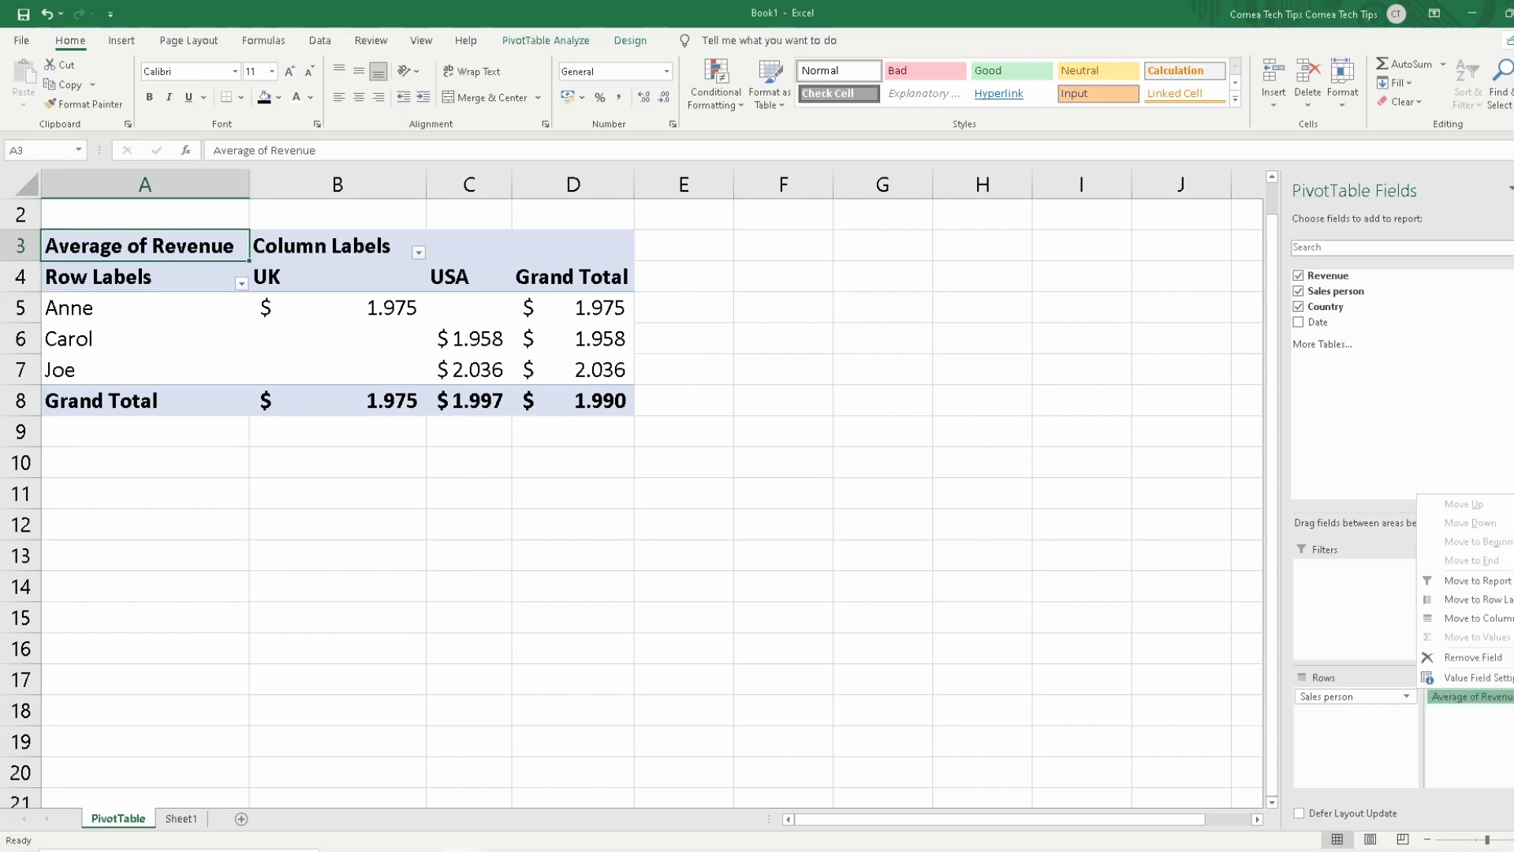
{"action": "left_click", "coordinate": [1498, 690]}
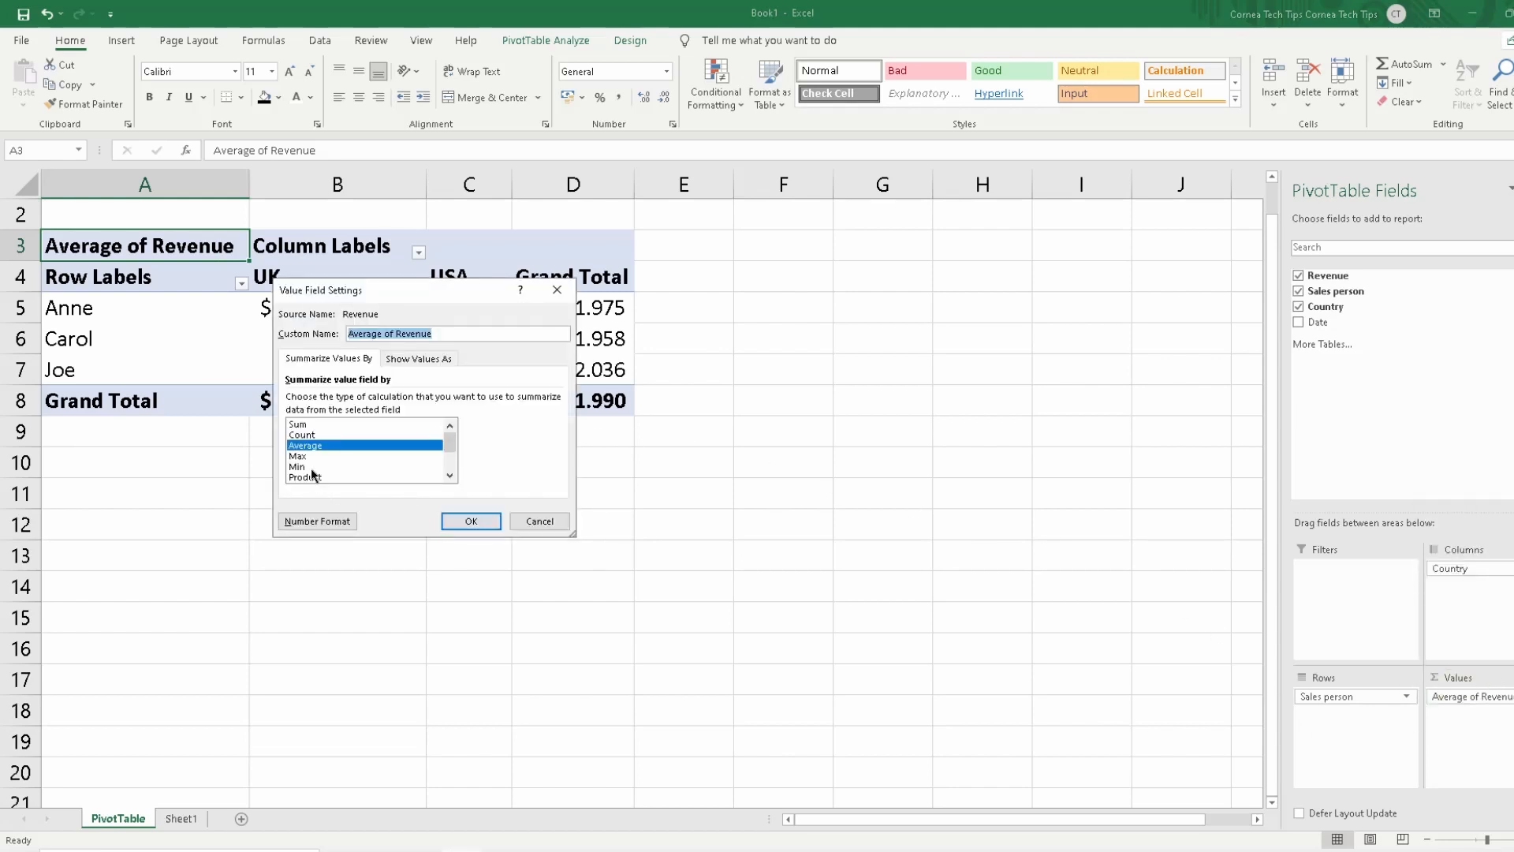
{"action": "left_click", "coordinate": [304, 457]}
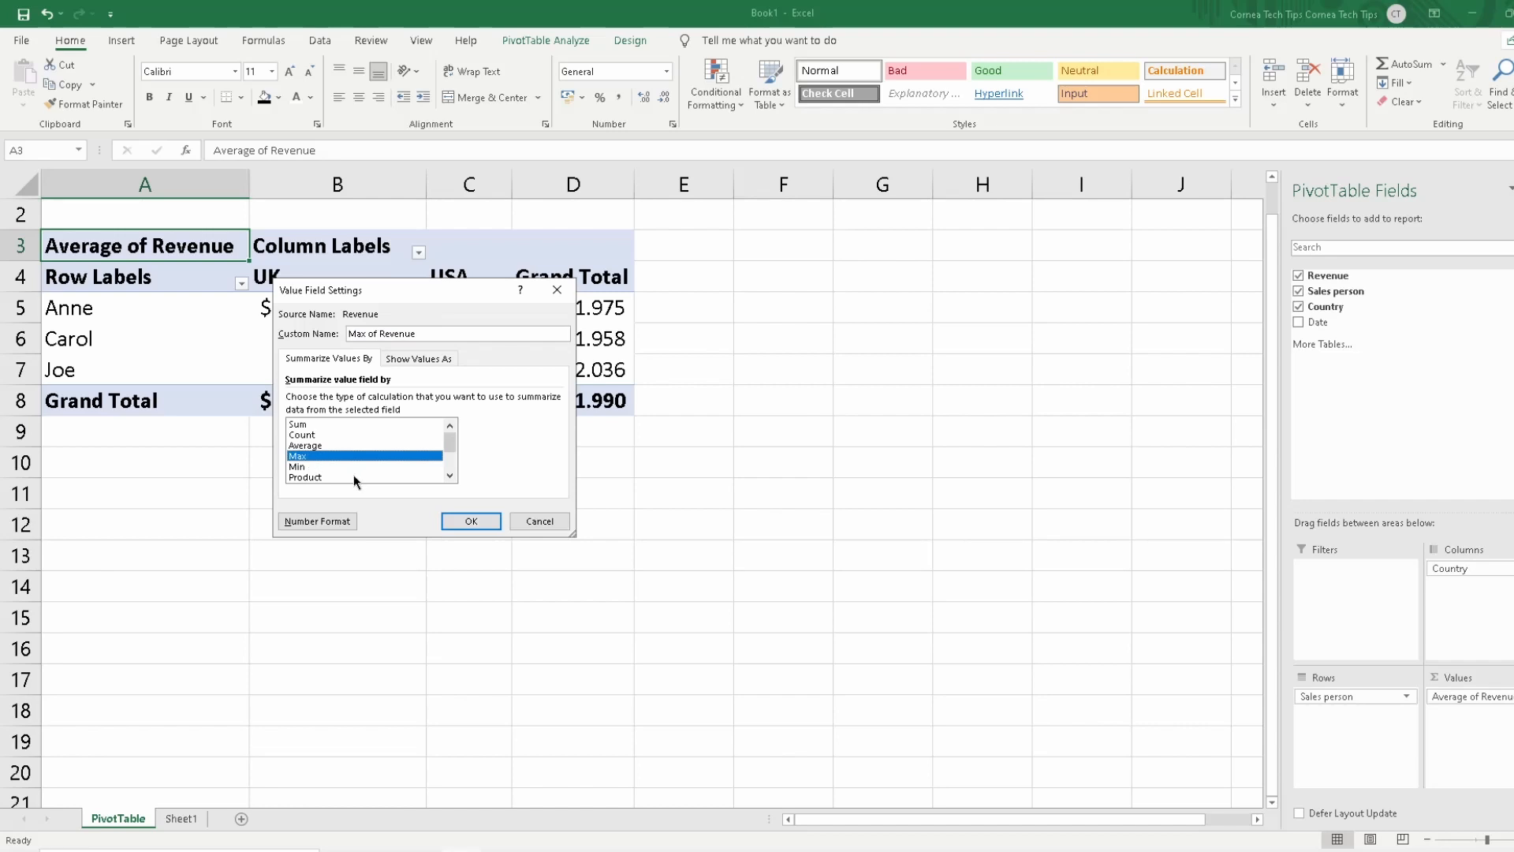
{"action": "left_click", "coordinate": [470, 521]}
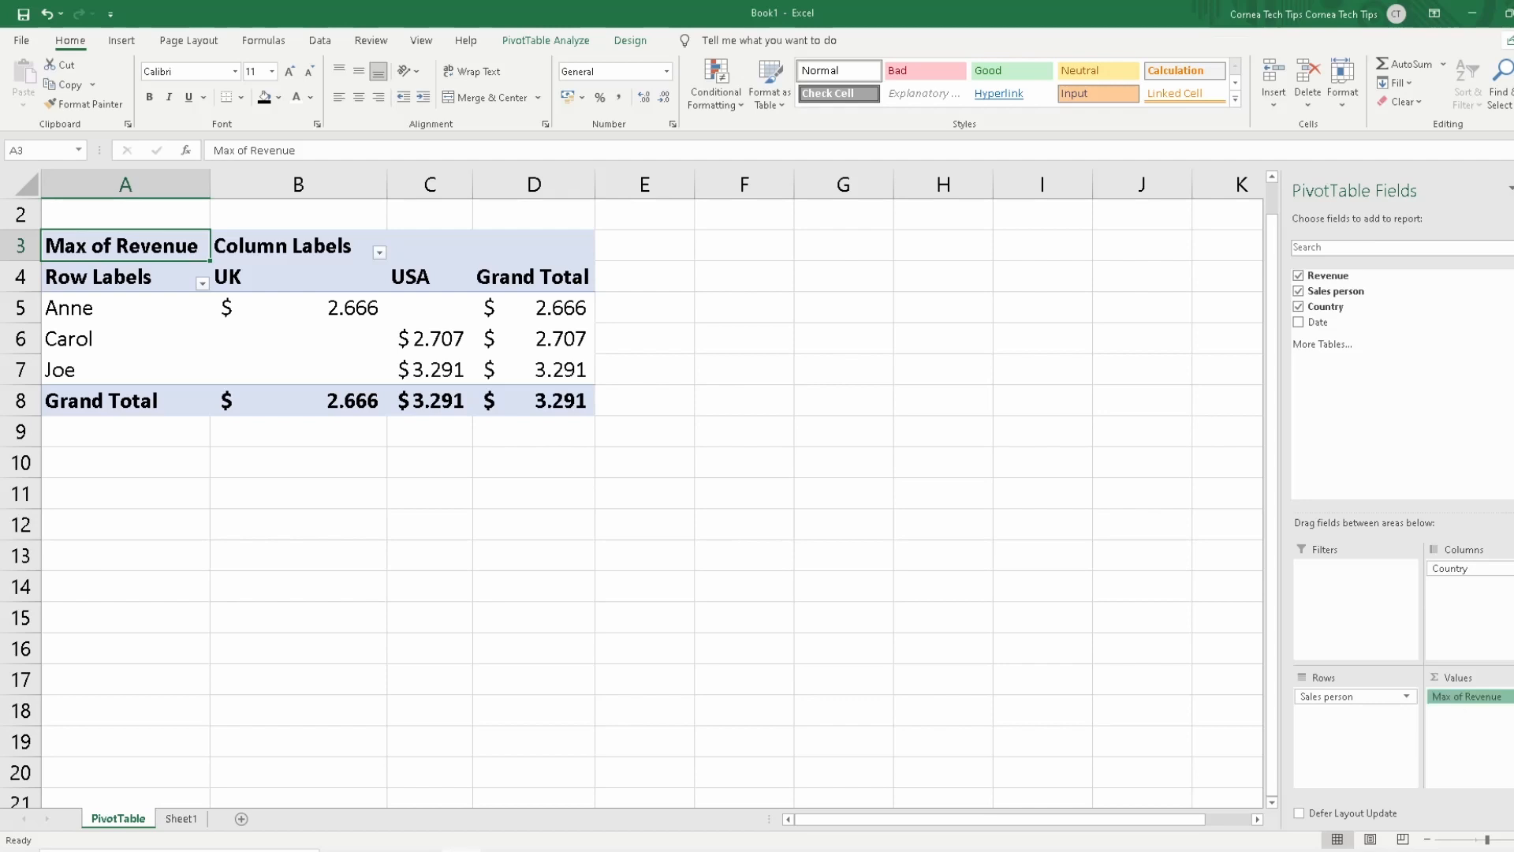
Set the Revenue value field back to being summarized by Sum
{"action": "left_click", "coordinate": [1474, 696]}
{"action": "left_click", "coordinate": [1489, 685]}
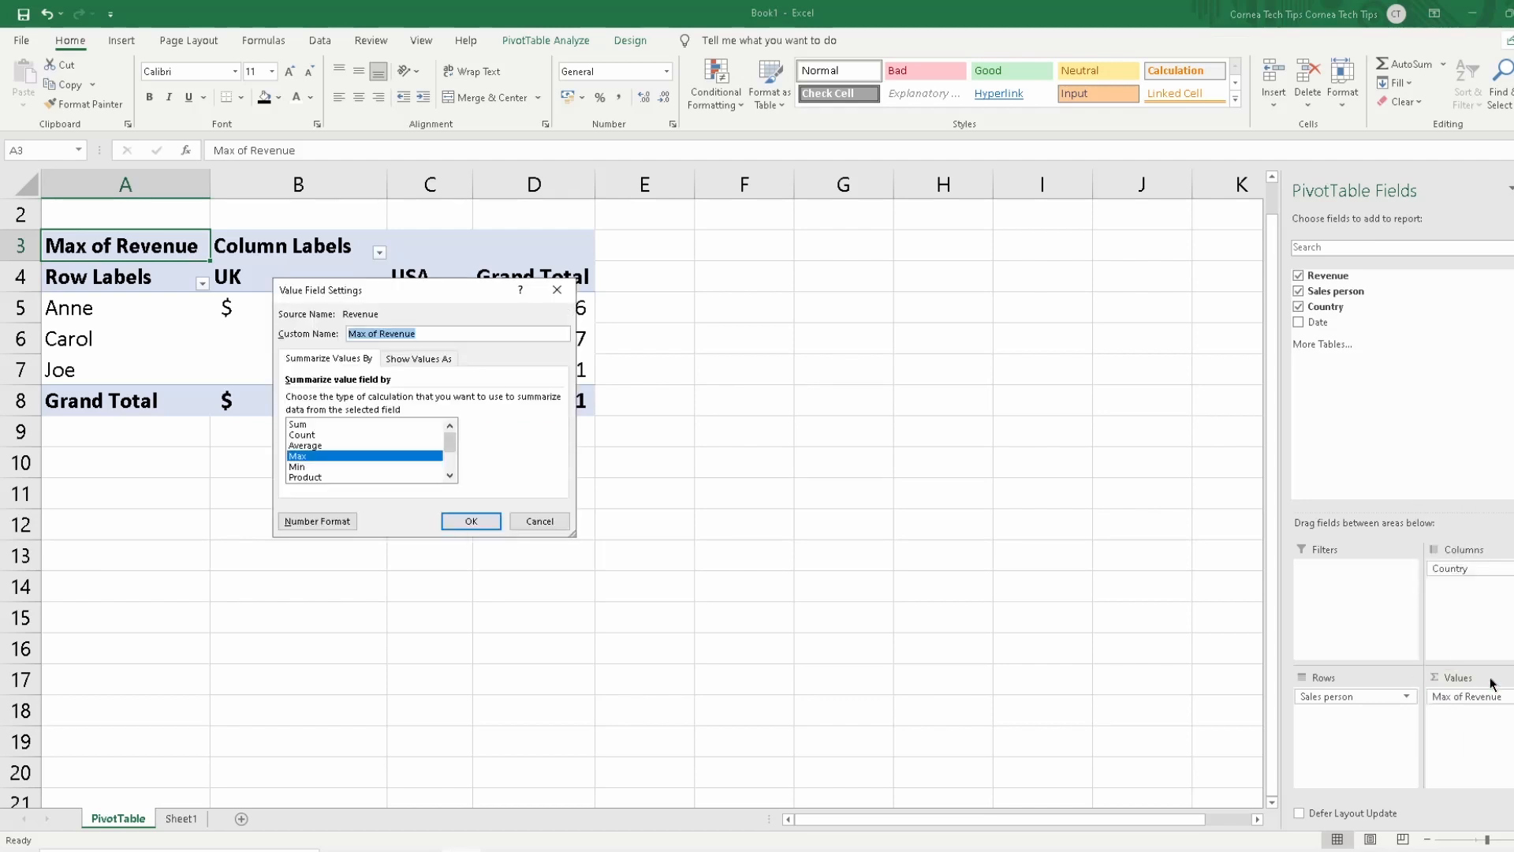
{"action": "left_click", "coordinate": [342, 424]}
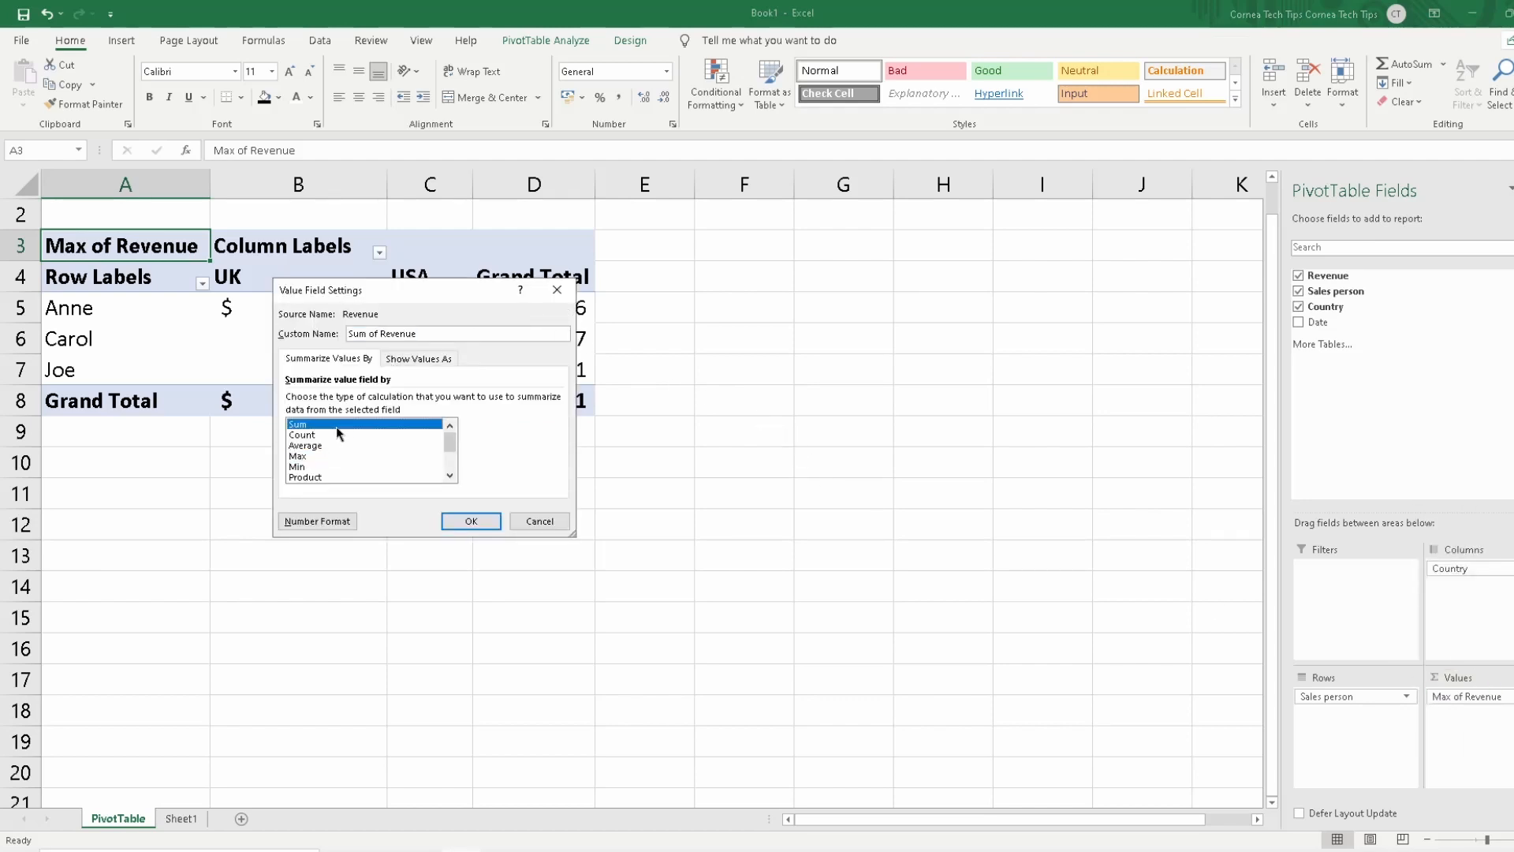
{"action": "left_click", "coordinate": [472, 521]}
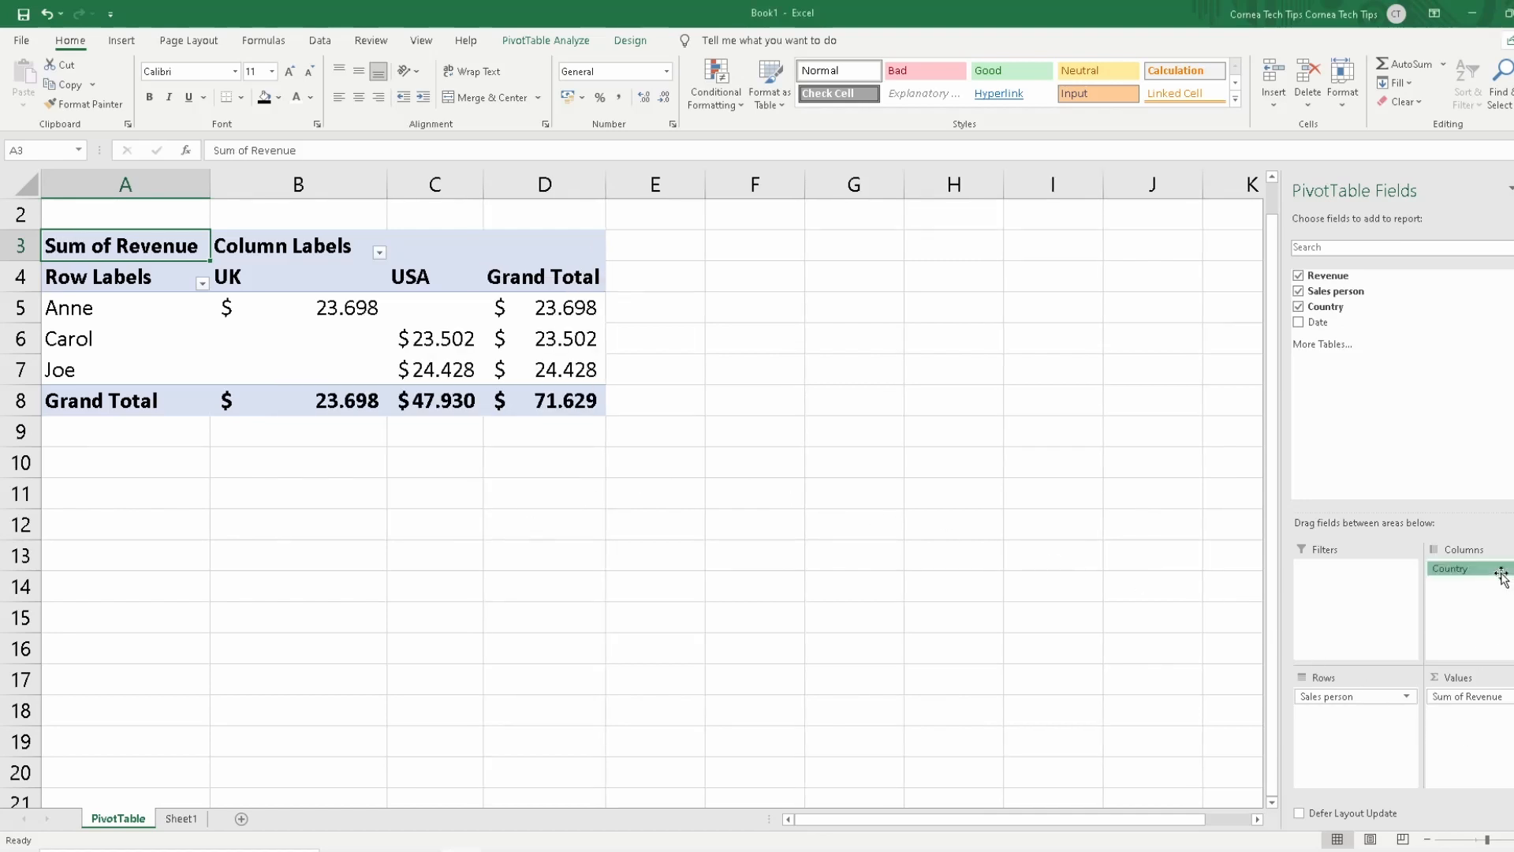
Move Country from the columns to the rows above Sales person, and collapse and re-expand the USA and UK groups
{"action": "left_click_drag", "start_coordinate": [1501, 576], "coordinate": [1325, 697]}
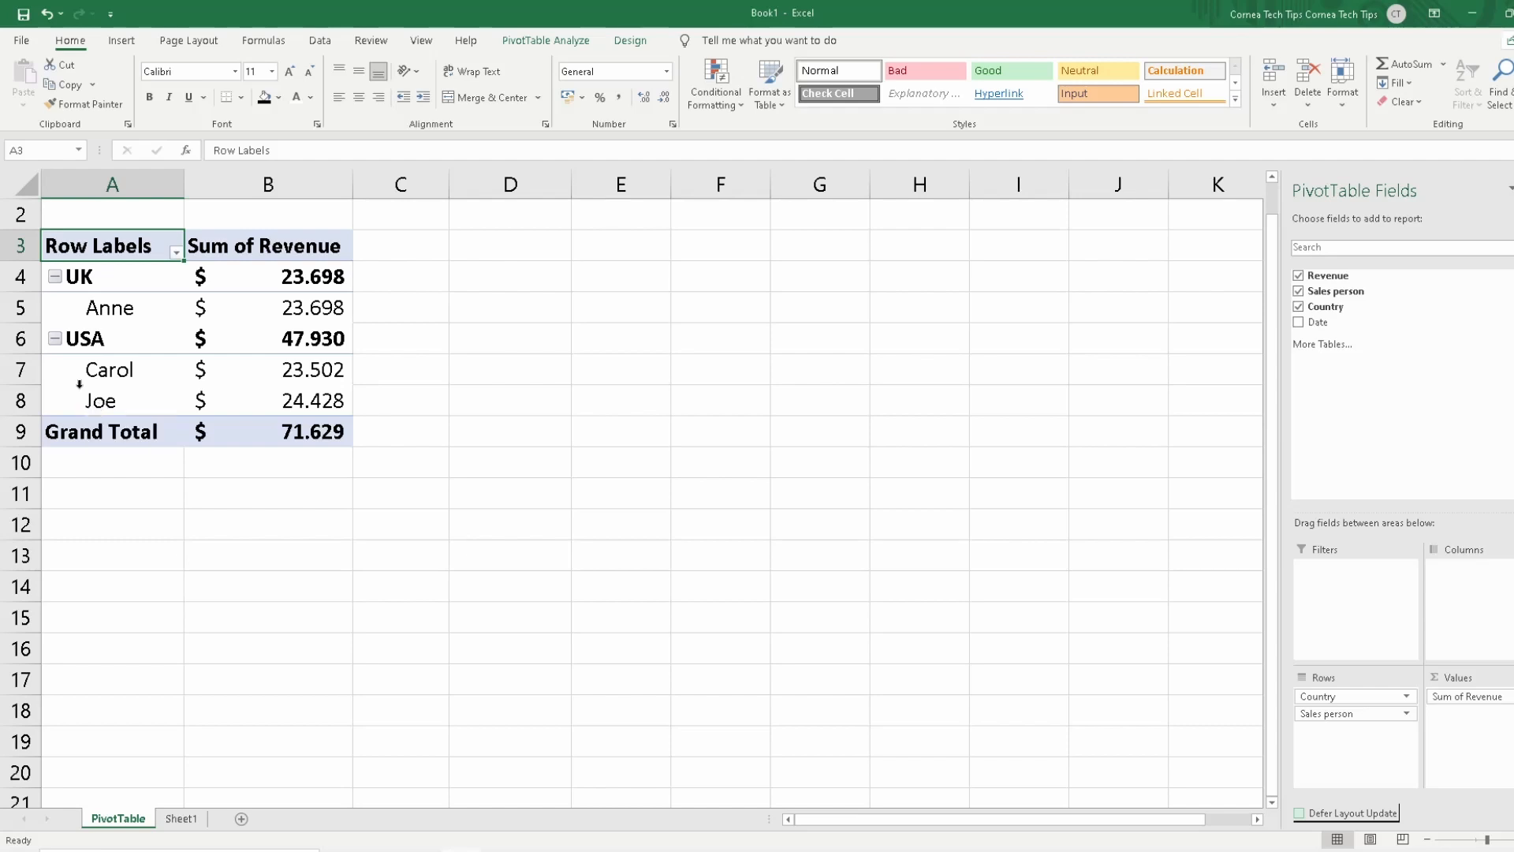
{"action": "left_click", "coordinate": [55, 339]}
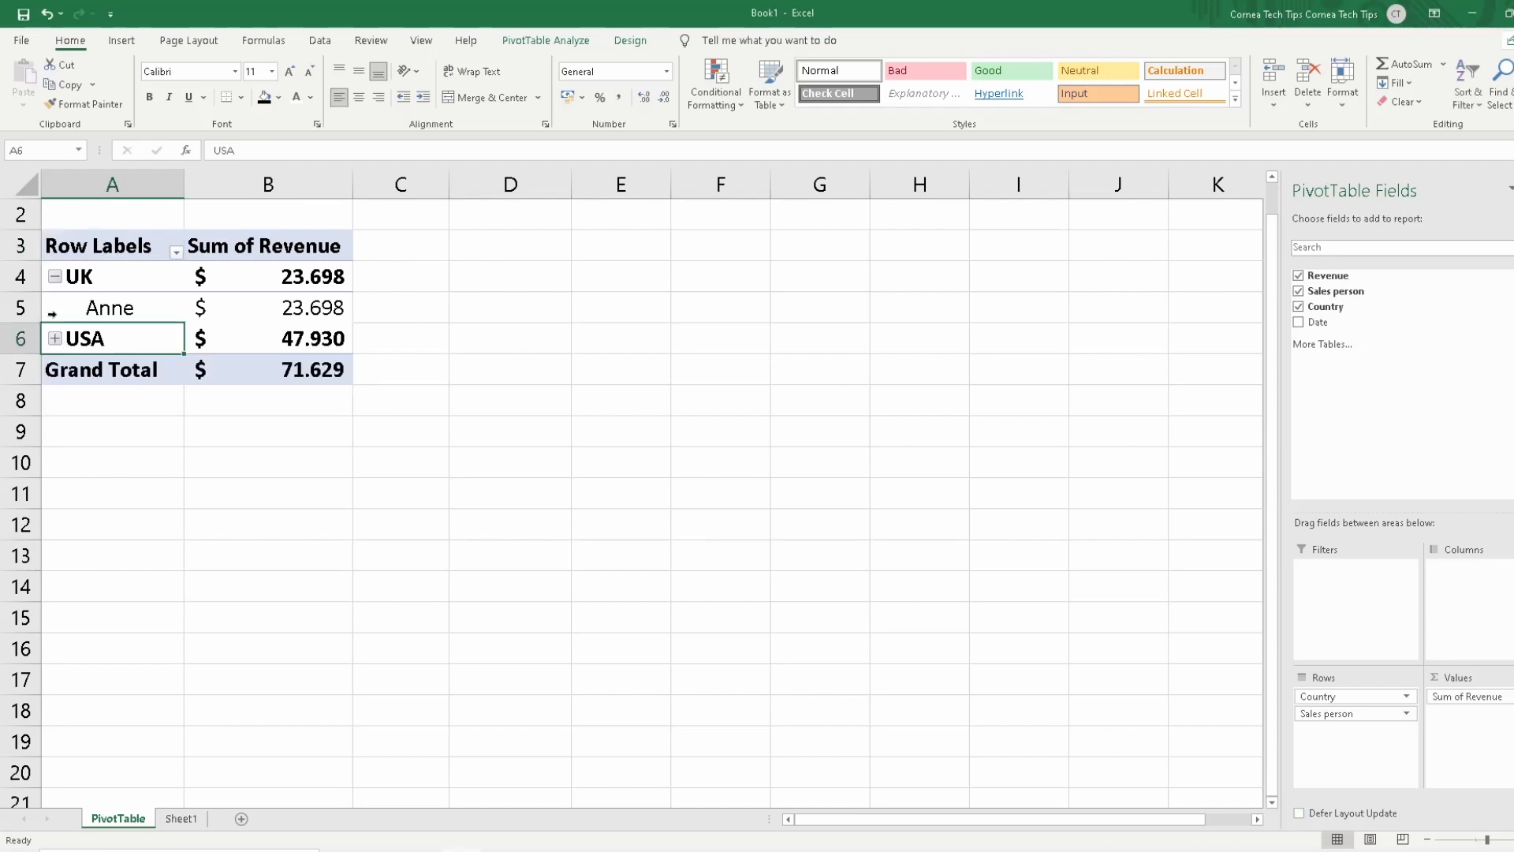
{"action": "left_click", "coordinate": [58, 278]}
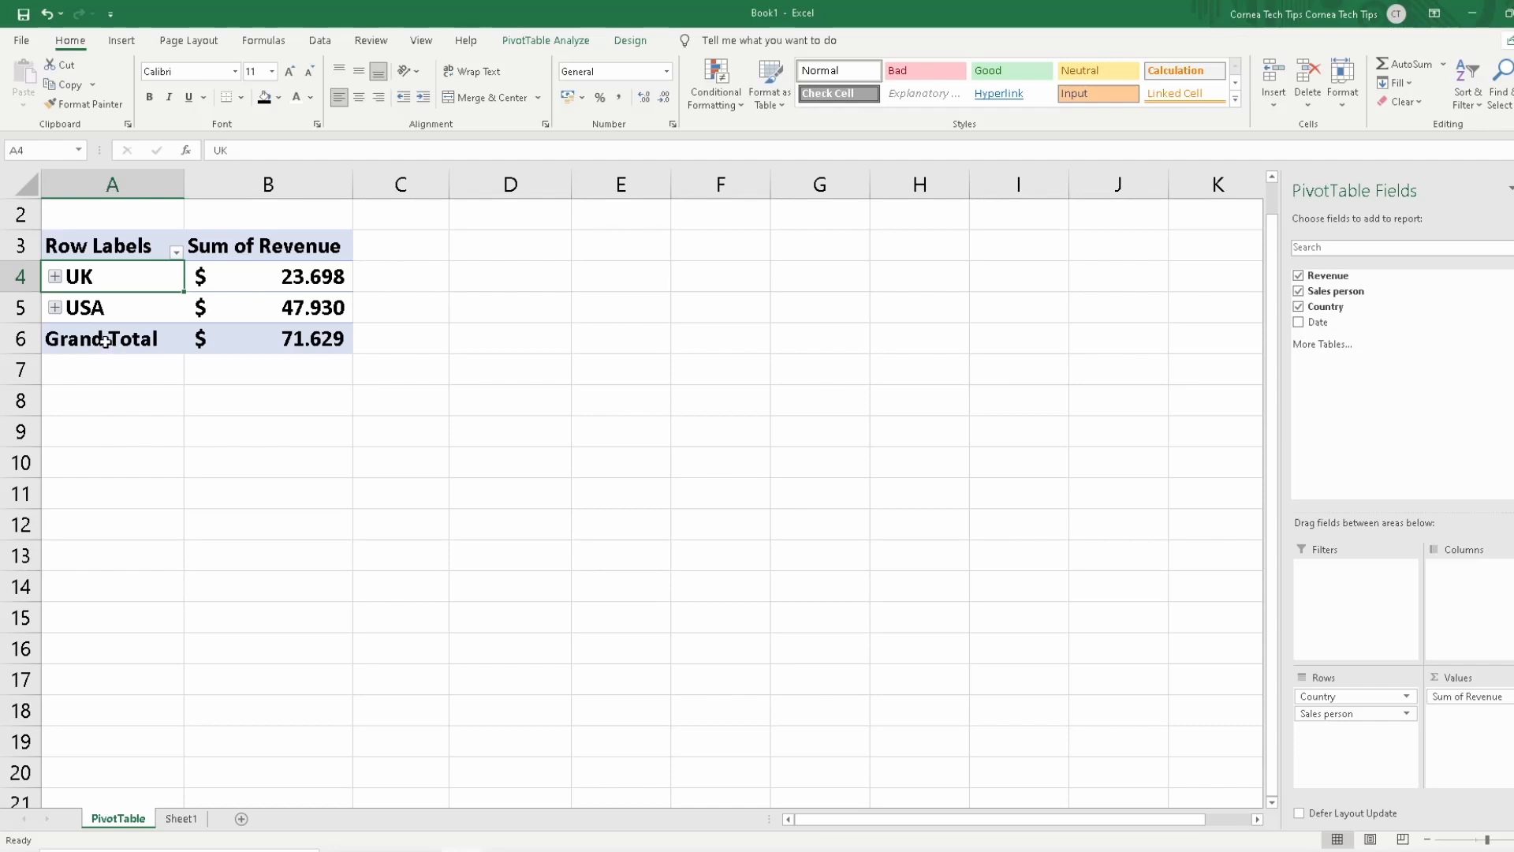
{"action": "left_click", "coordinate": [56, 278]}
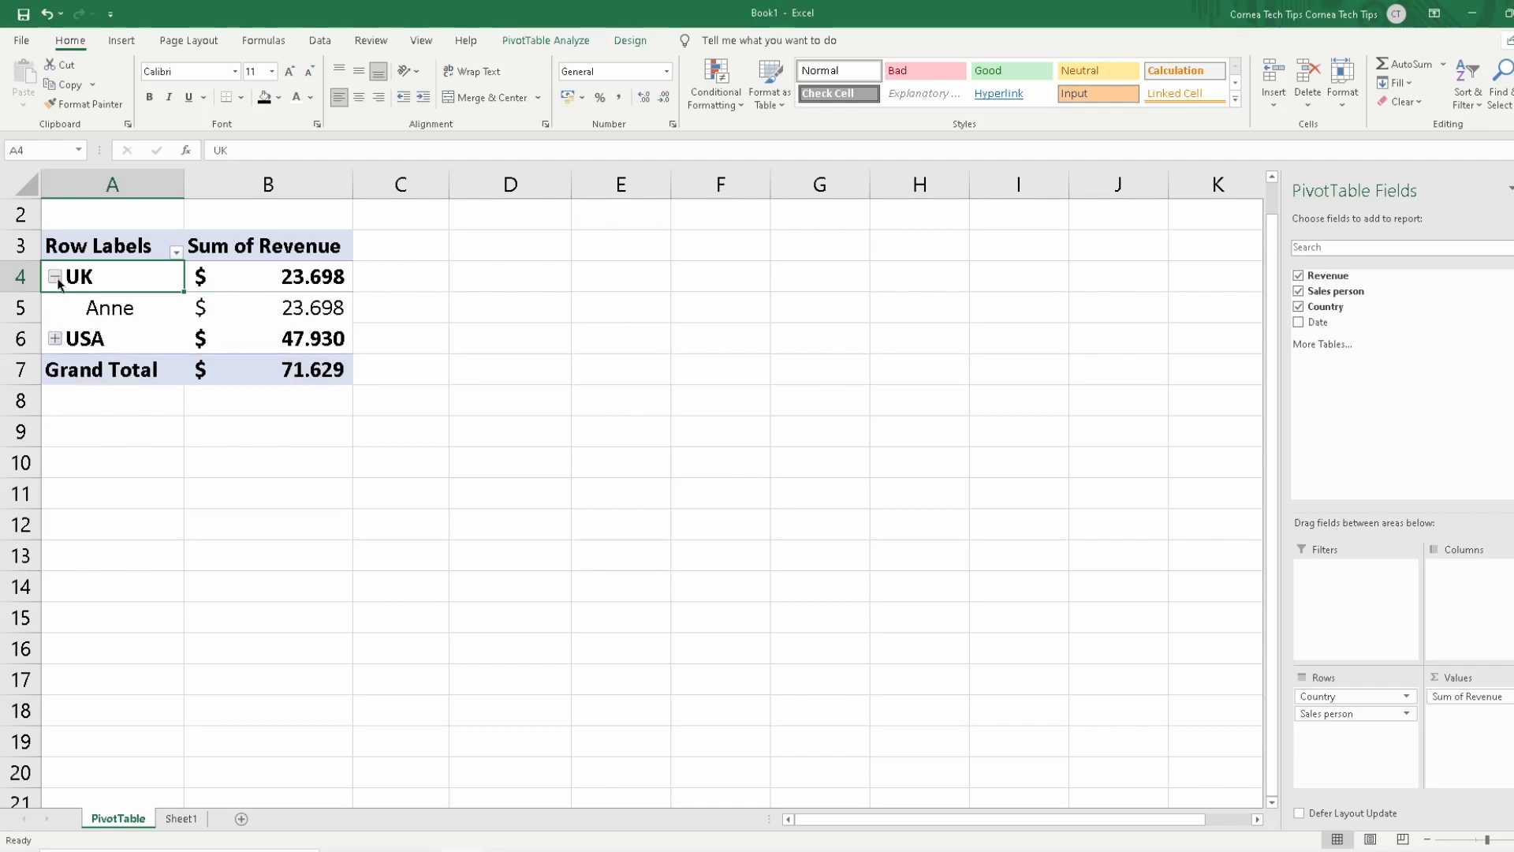
{"action": "left_click", "coordinate": [55, 339]}
Add the Date field to the PivotTable columns, and expand and collapse the daily detail of Jan
{"action": "left_click_drag", "start_coordinate": [1315, 322], "coordinate": [1448, 486]}
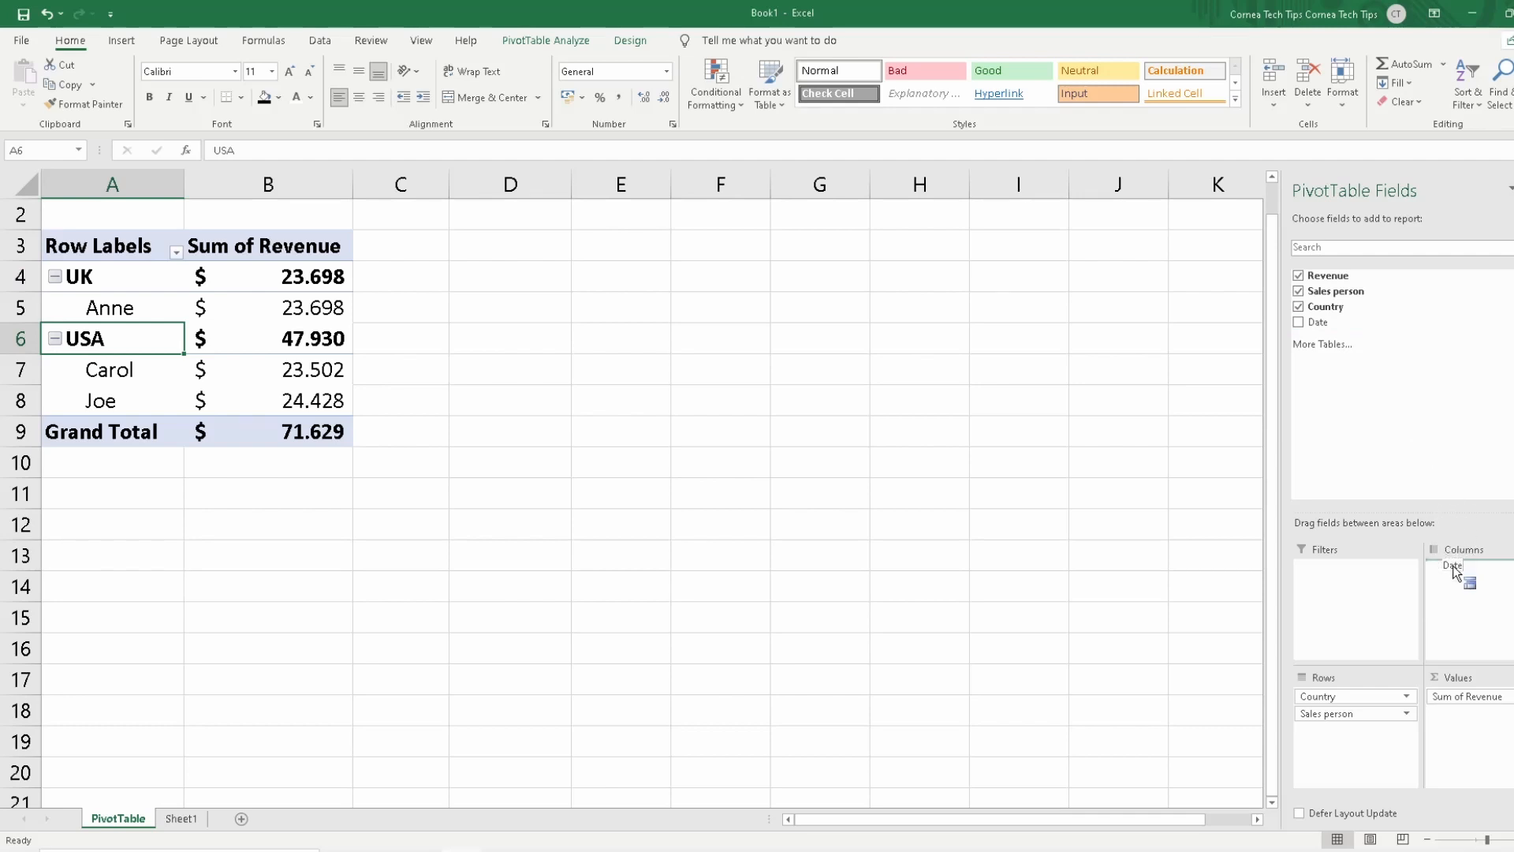
{"action": "left_click_drag", "start_coordinate": [1453, 566], "coordinate": [1453, 567]}
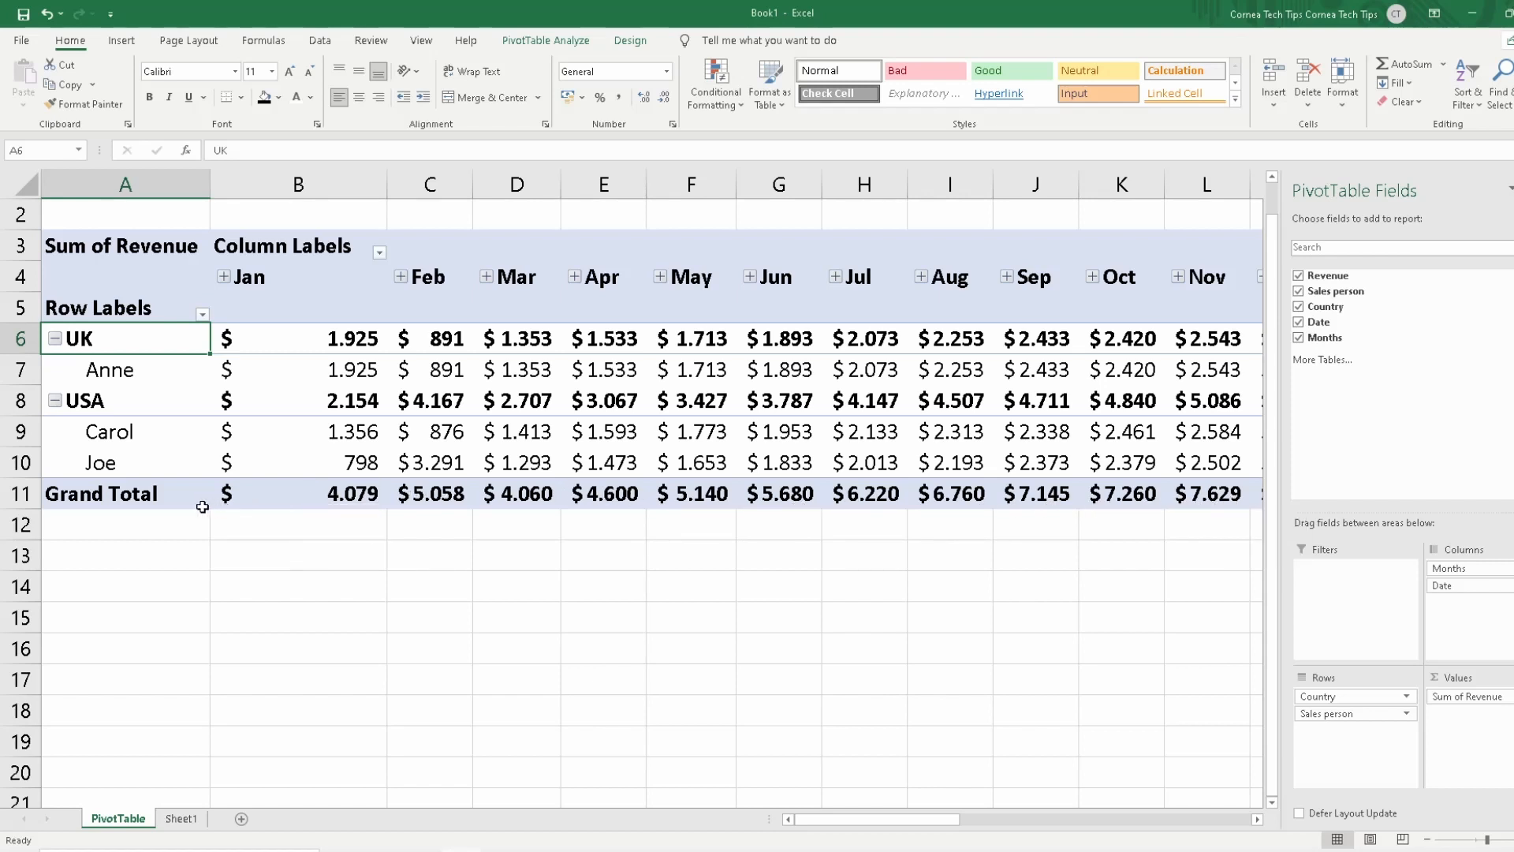
{"action": "left_click", "coordinate": [224, 278]}
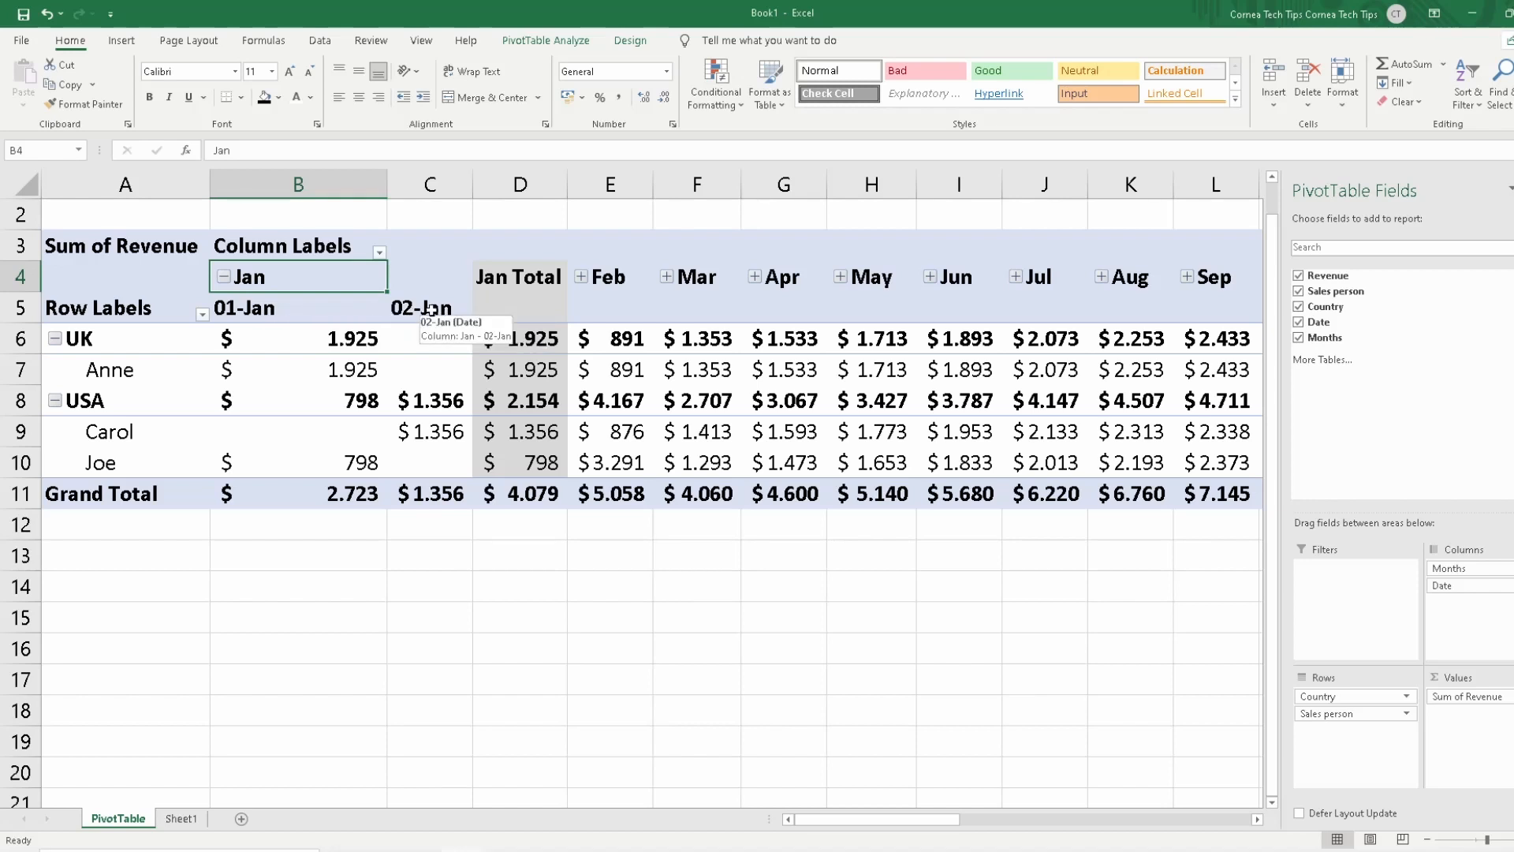
{"action": "left_click", "coordinate": [224, 277]}
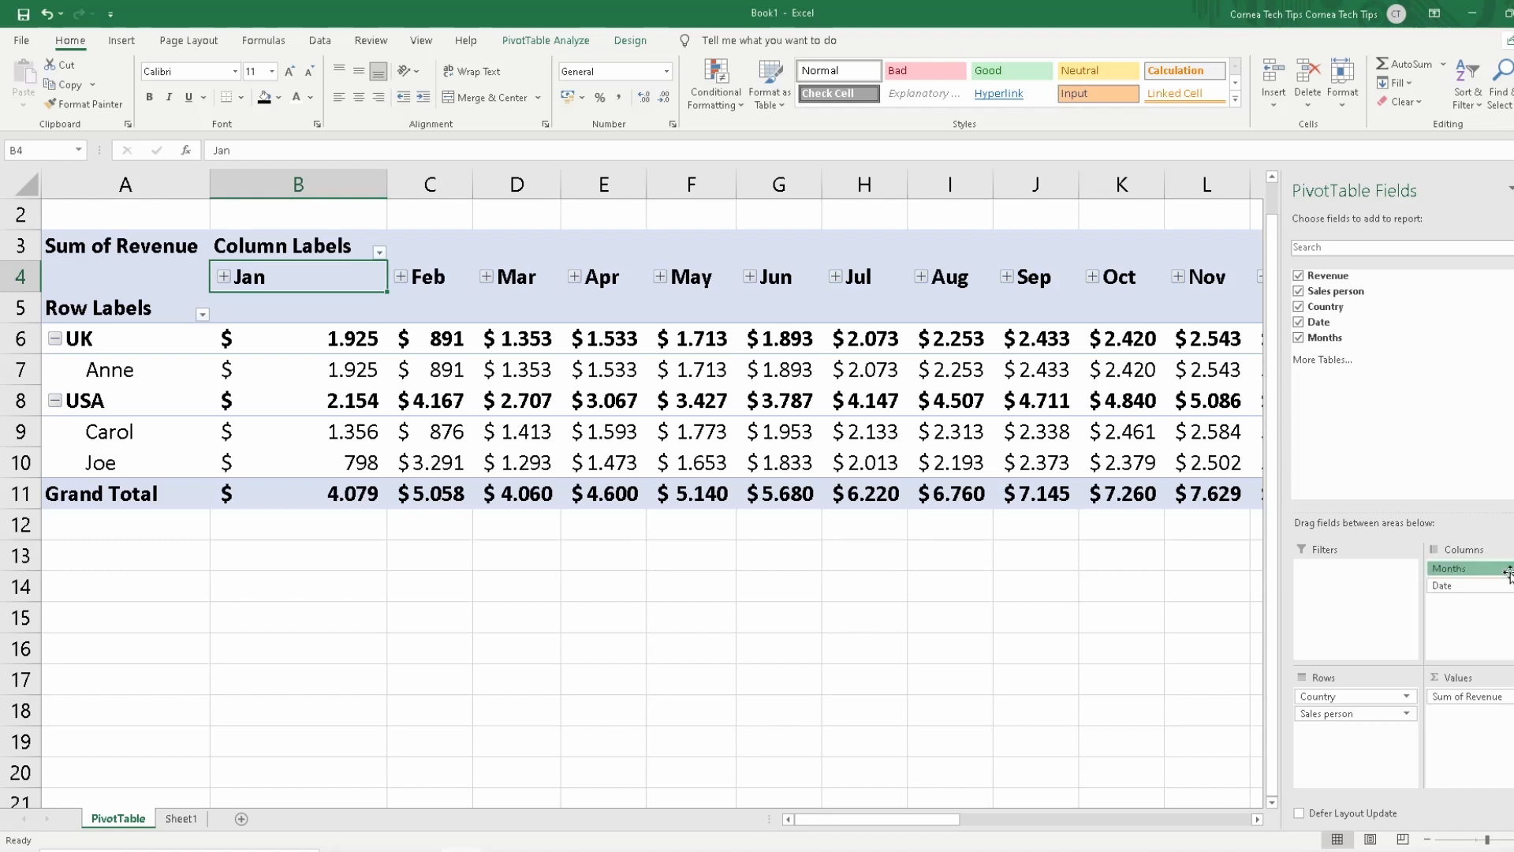
Move Date from the columns to the report filters and remove the Months field
{"action": "left_click_drag", "start_coordinate": [1469, 585], "coordinate": [1369, 581]}
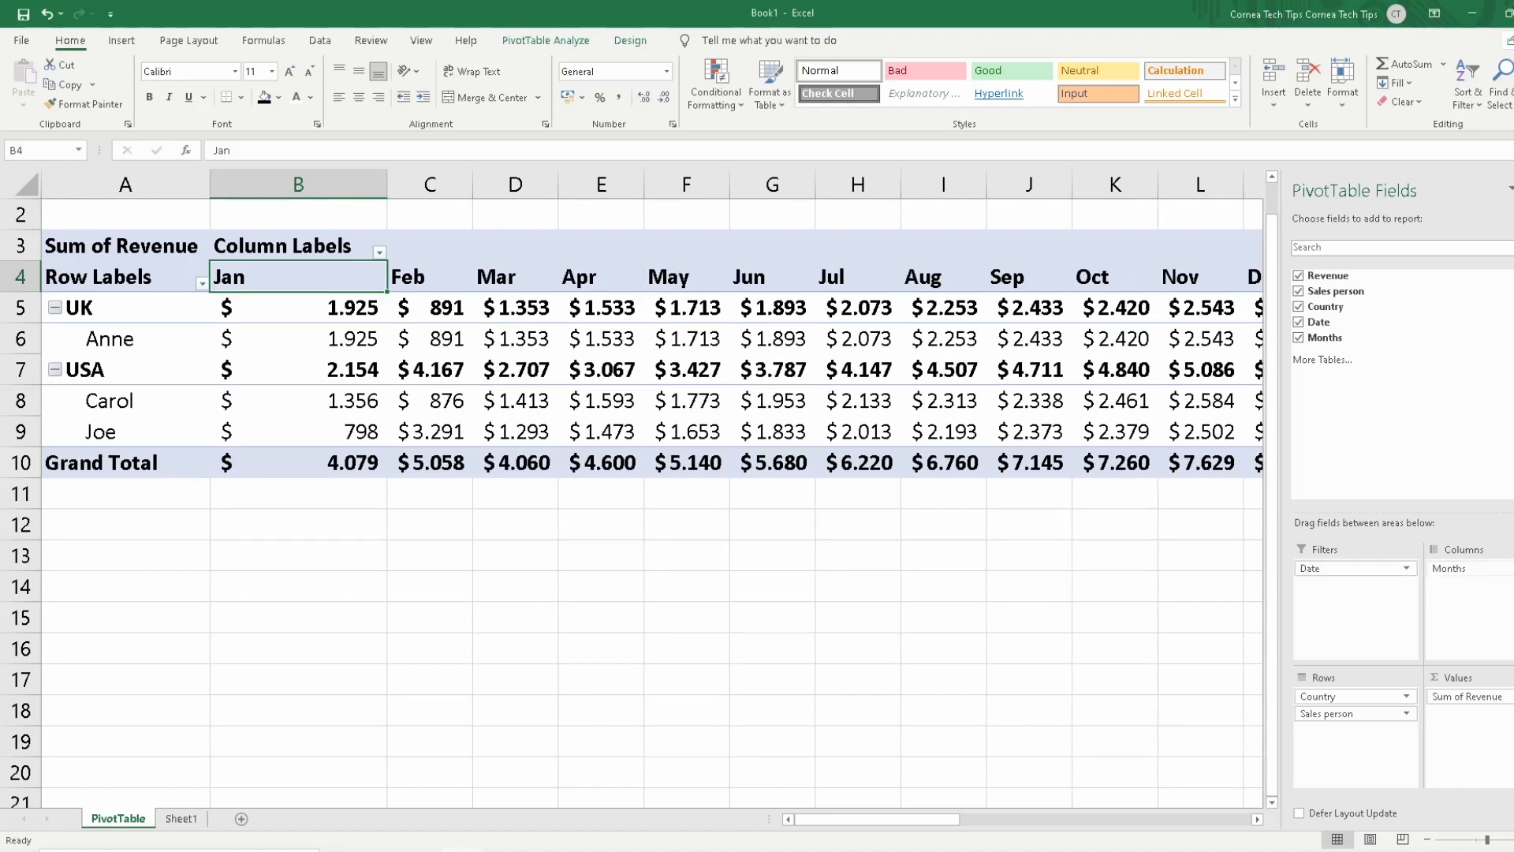
{"action": "left_click", "coordinate": [1477, 570]}
{"action": "left_click", "coordinate": [1473, 741]}
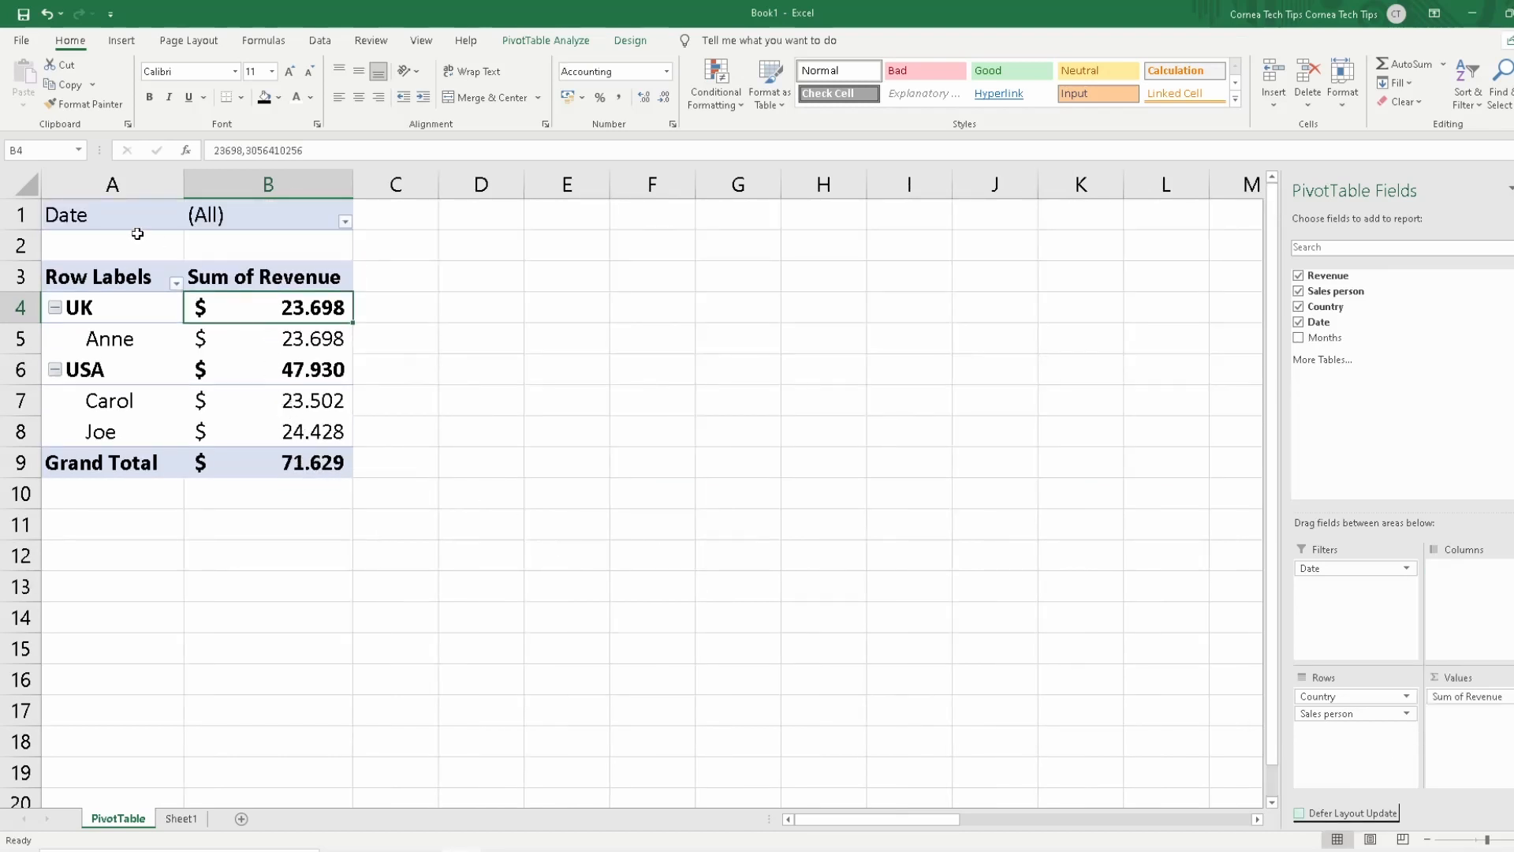
Filter the report's Date field to all February dates, allowing multiple items and searching for Feb
{"action": "left_click", "coordinate": [112, 221]}
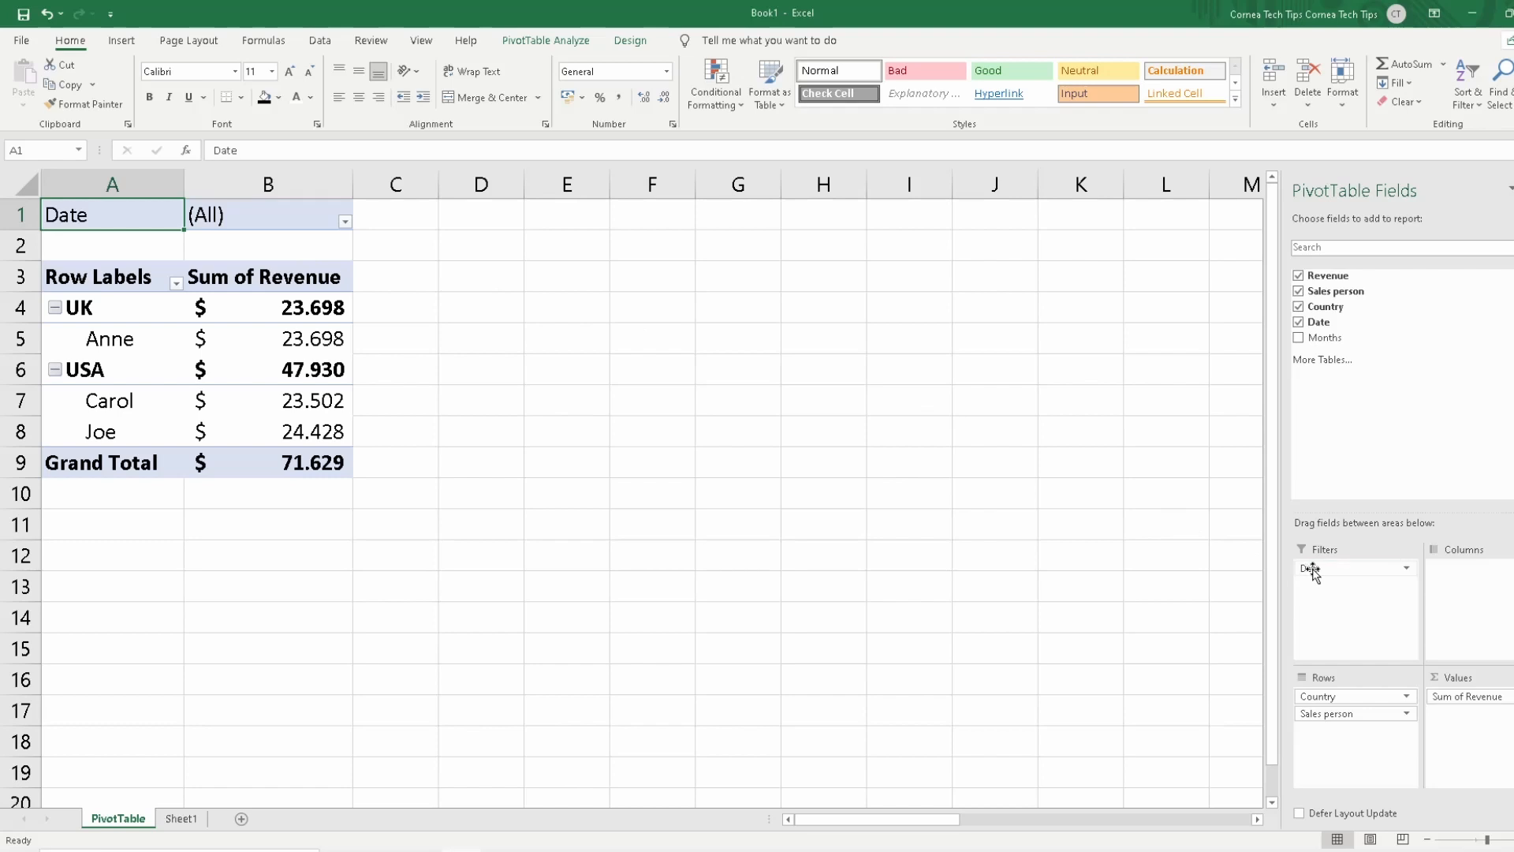
{"action": "left_click", "coordinate": [222, 225]}
{"action": "left_click", "coordinate": [345, 222]}
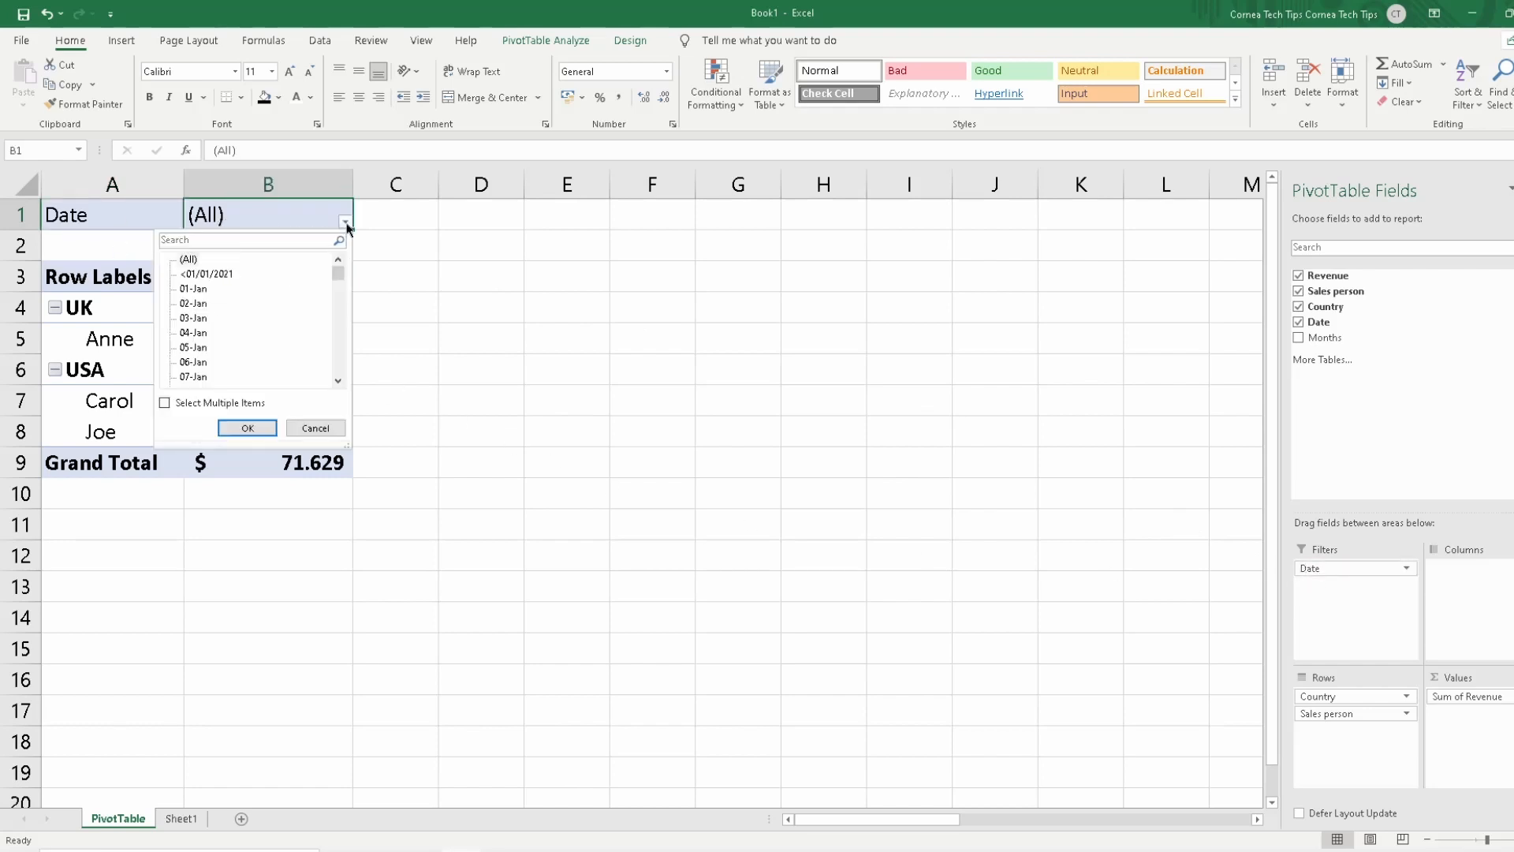
{"action": "left_click", "coordinate": [164, 403]}
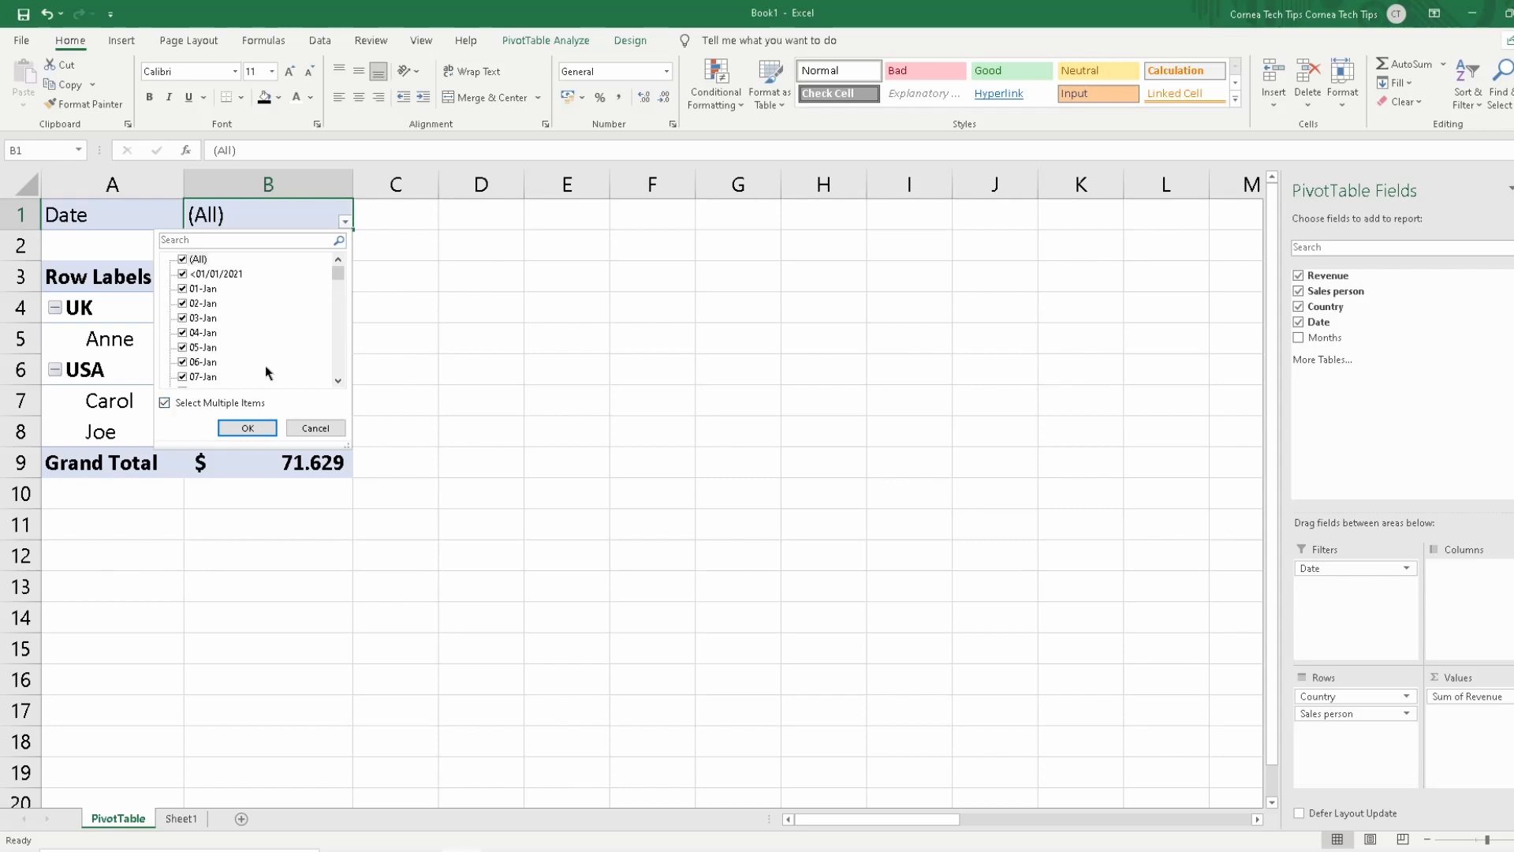
{"action": "left_click", "coordinate": [183, 260]}
{"action": "left_click", "coordinate": [199, 241]}
{"action": "type", "text": "02"}
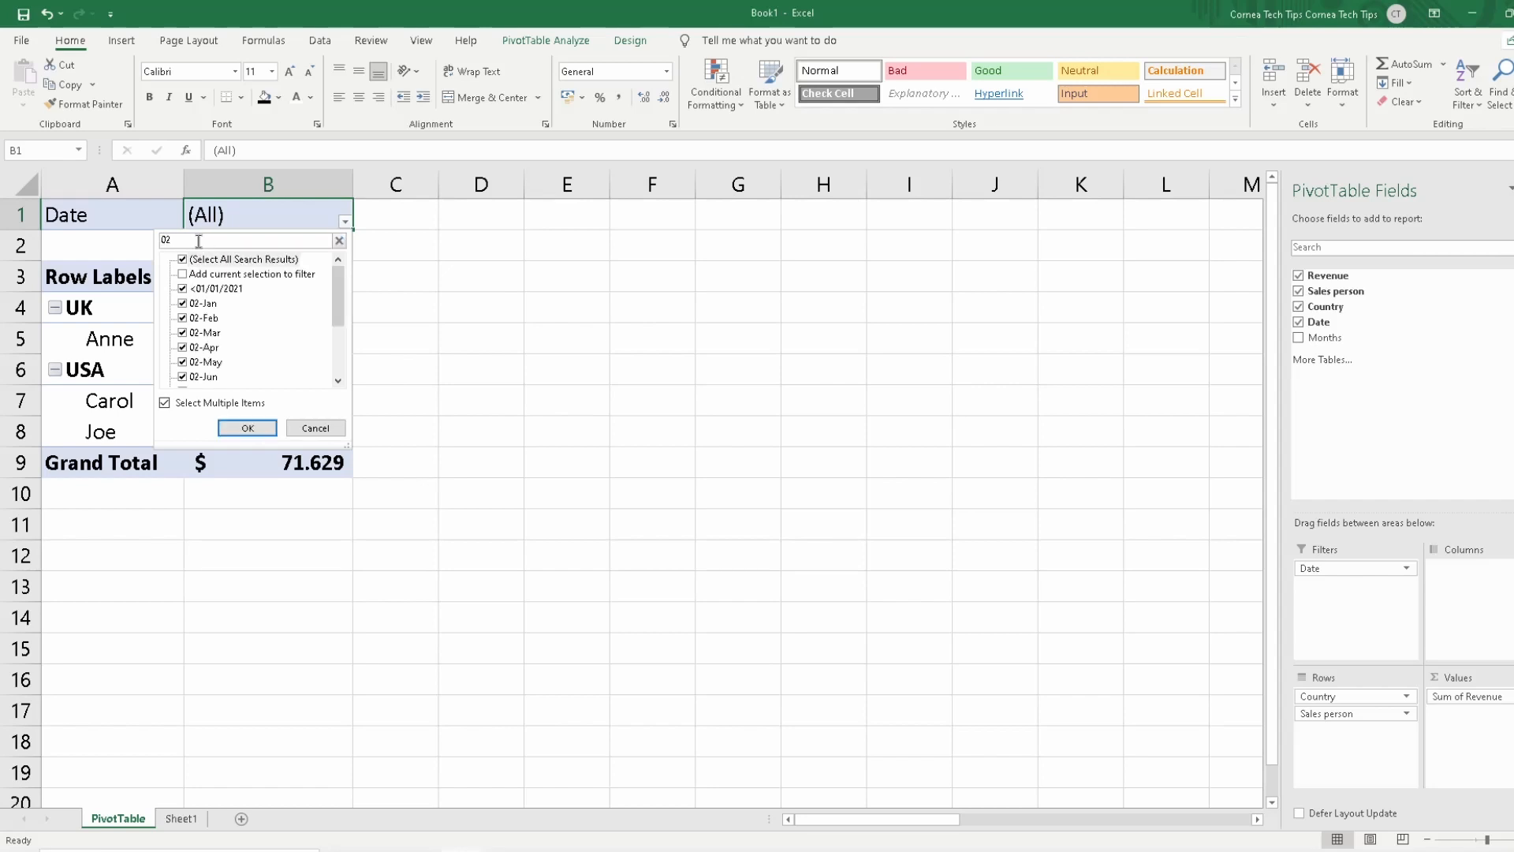
{"action": "key", "text": "BackSpace"}
{"action": "key", "text": "BackSpace"}
{"action": "type", "text": "Feb"}
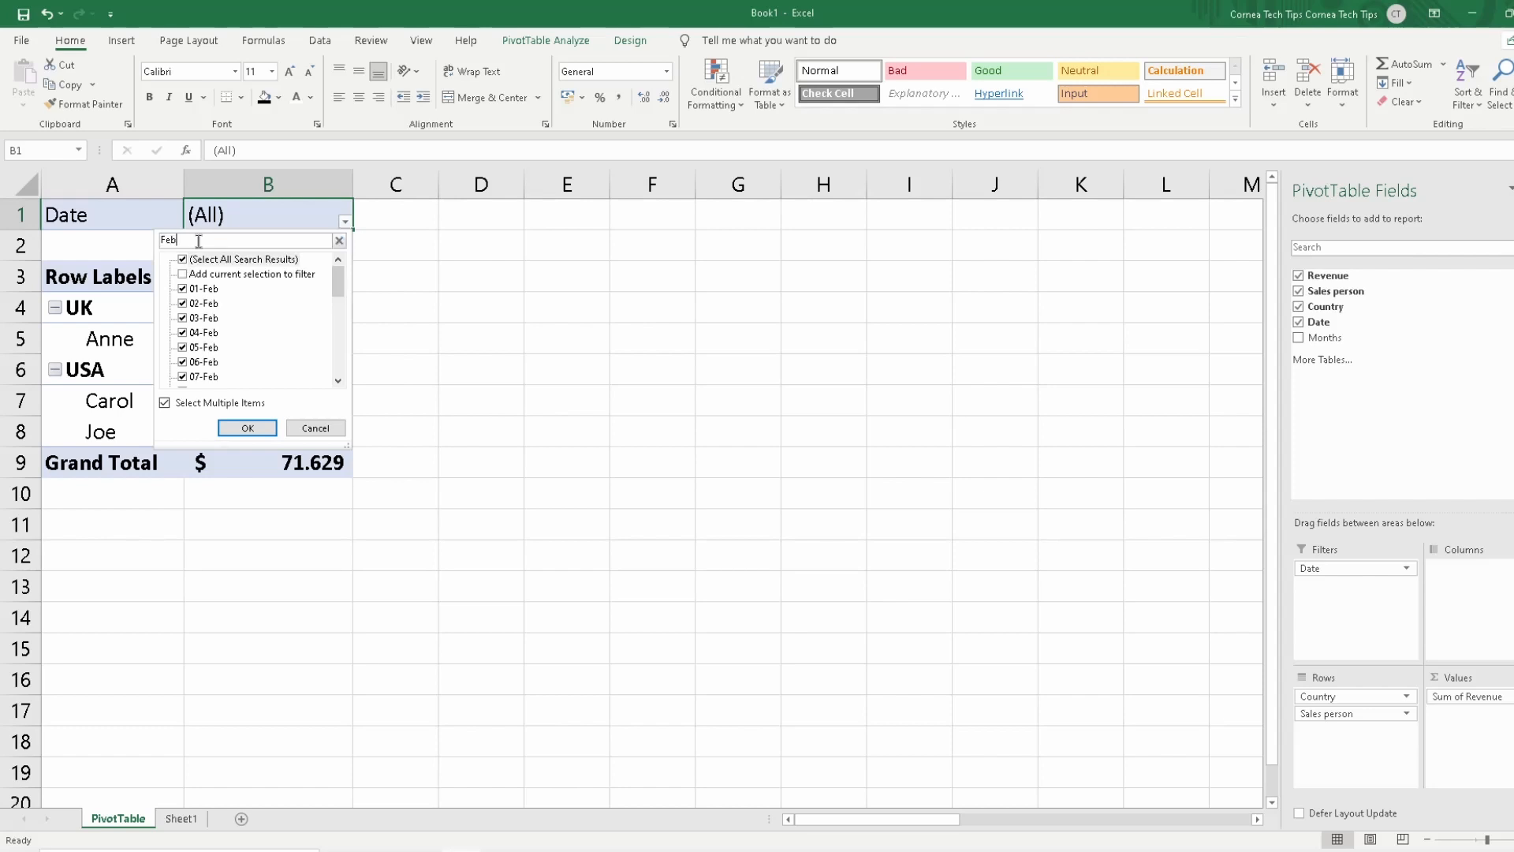
{"action": "scroll", "coordinate": [236, 326], "scroll_direction": "down", "scroll_amount": 7}
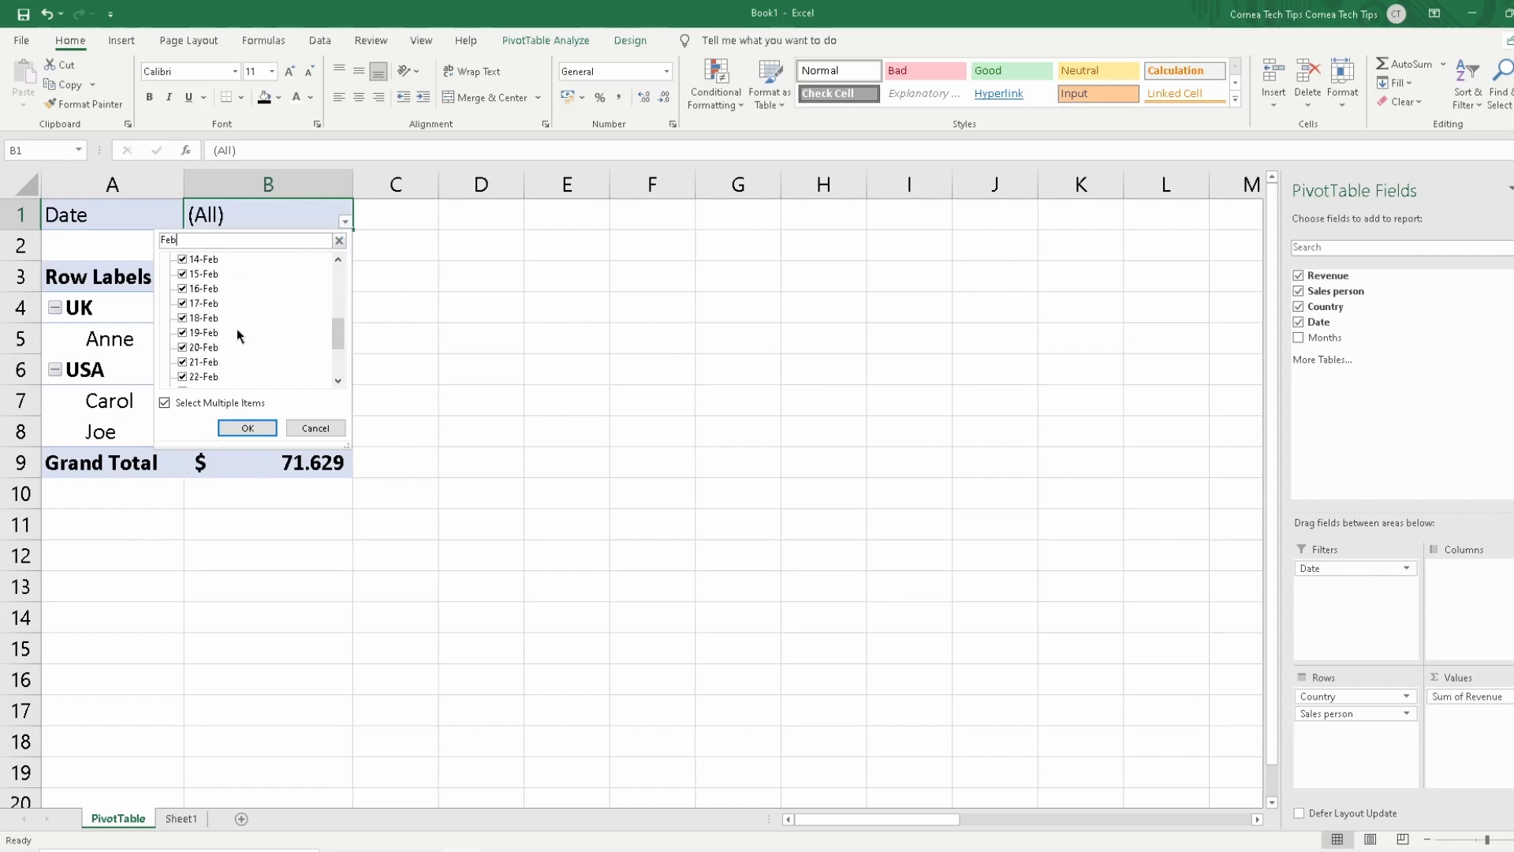
{"action": "left_click", "coordinate": [247, 428]}
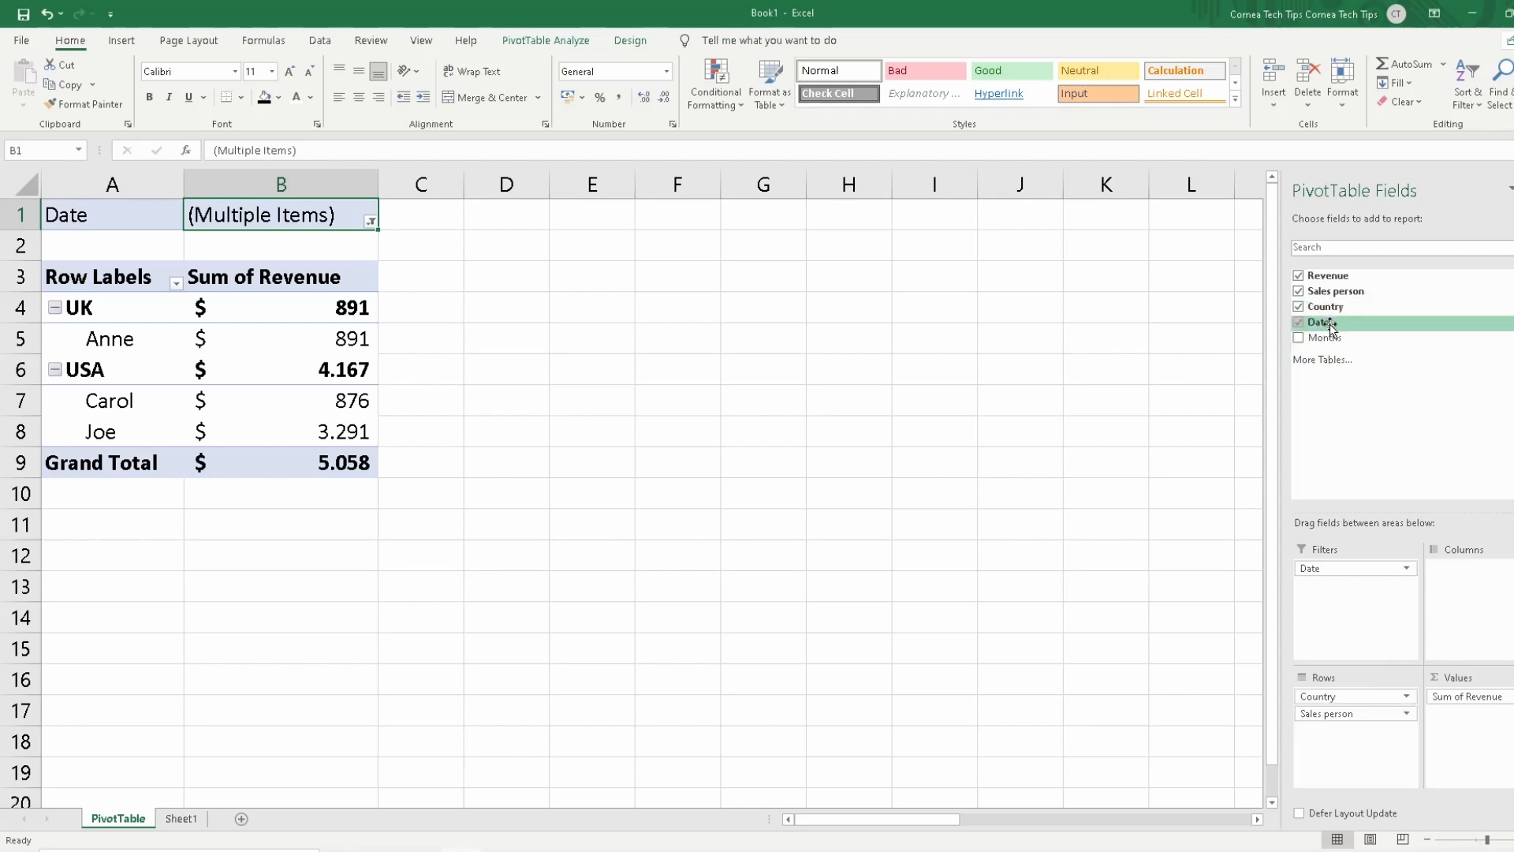
Add Months to the columns and extend the Date filter with all January dates, keeping the current February selection
{"action": "left_click_drag", "start_coordinate": [1325, 338], "coordinate": [1496, 571]}
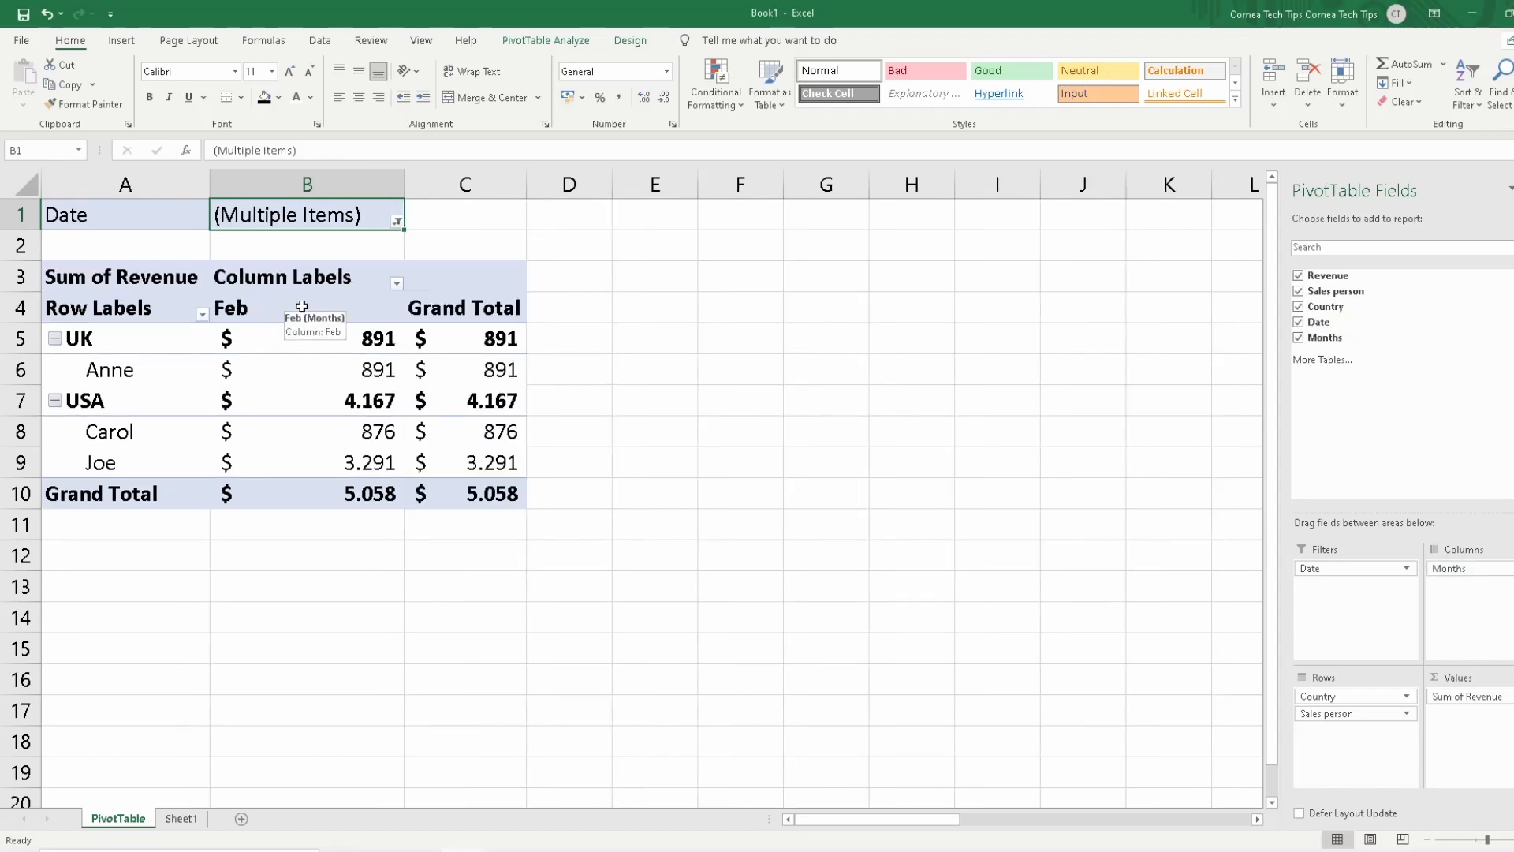
{"action": "left_click", "coordinate": [396, 220]}
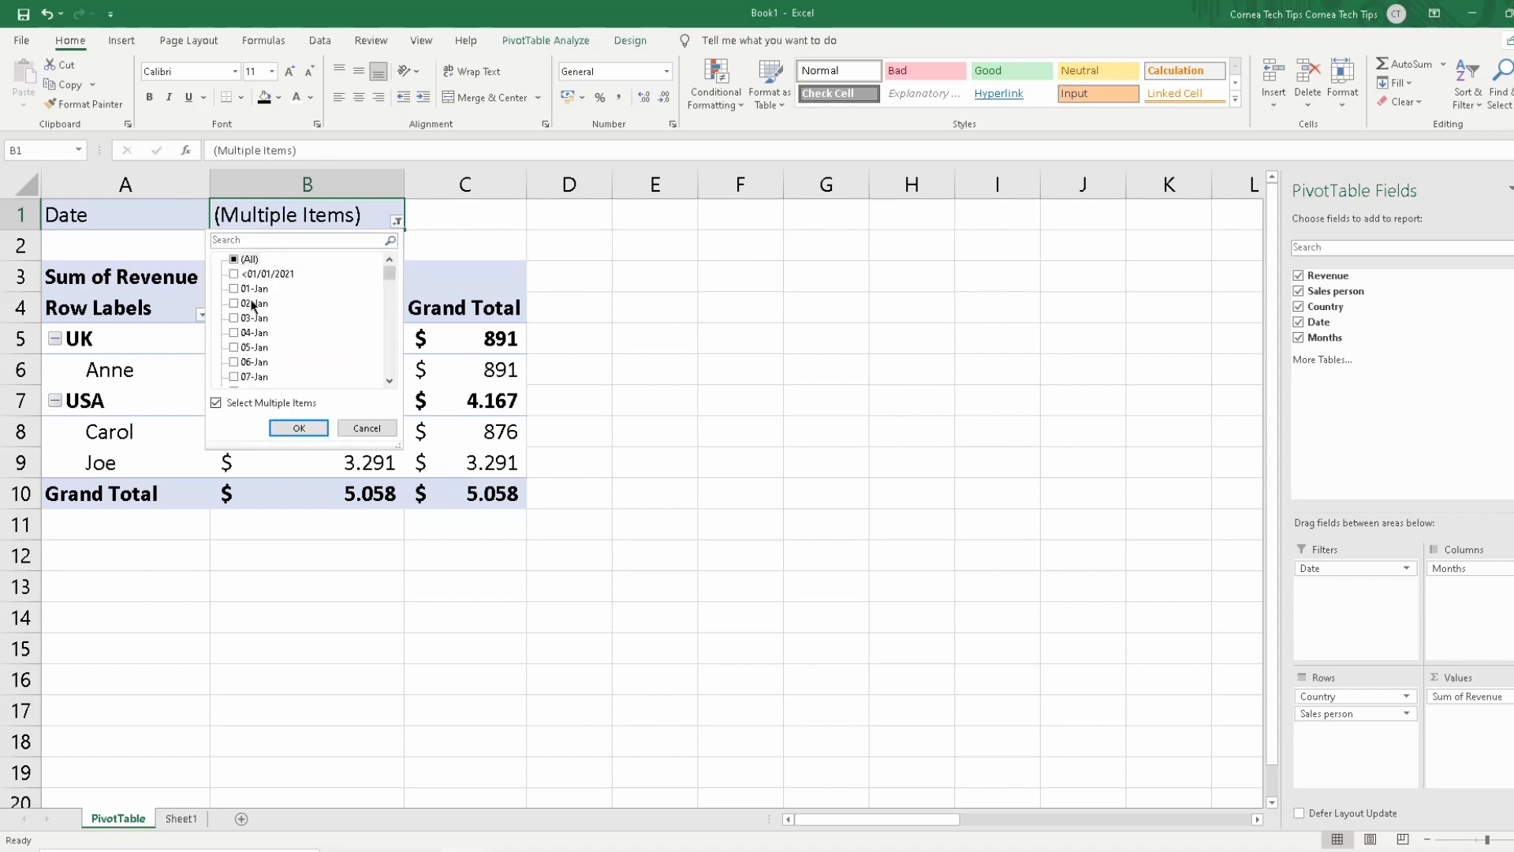
{"action": "left_click", "coordinate": [257, 241]}
{"action": "type", "text": "jan"}
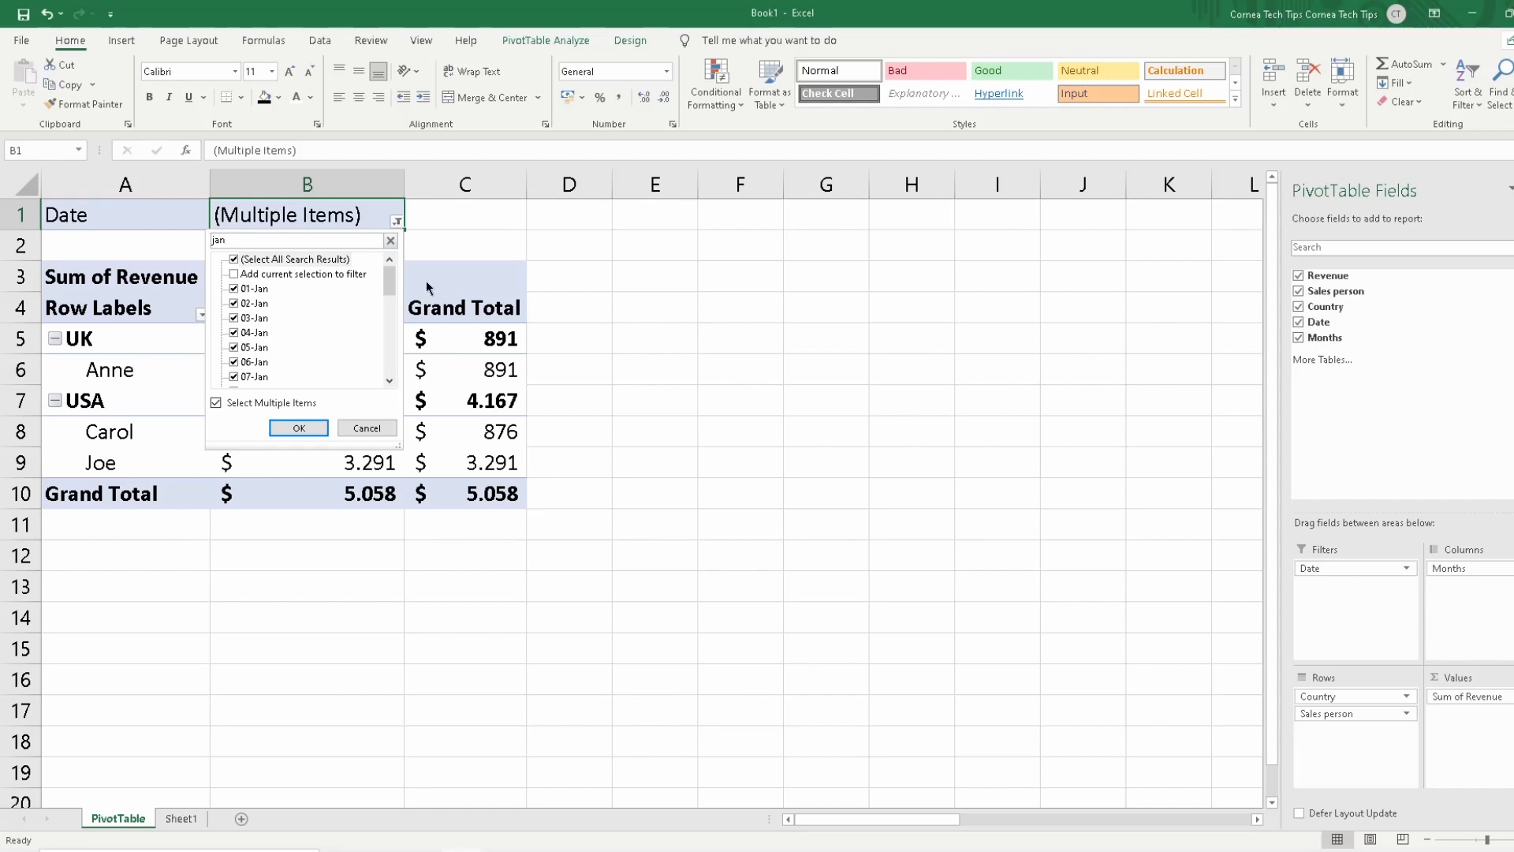
{"action": "mouse_move", "coordinate": [395, 285]}
{"action": "left_mouse_down"}
{"action": "mouse_move", "coordinate": [377, 380]}
{"action": "mouse_move", "coordinate": [396, 270]}
{"action": "left_mouse_up"}
{"action": "left_click", "coordinate": [246, 275]}
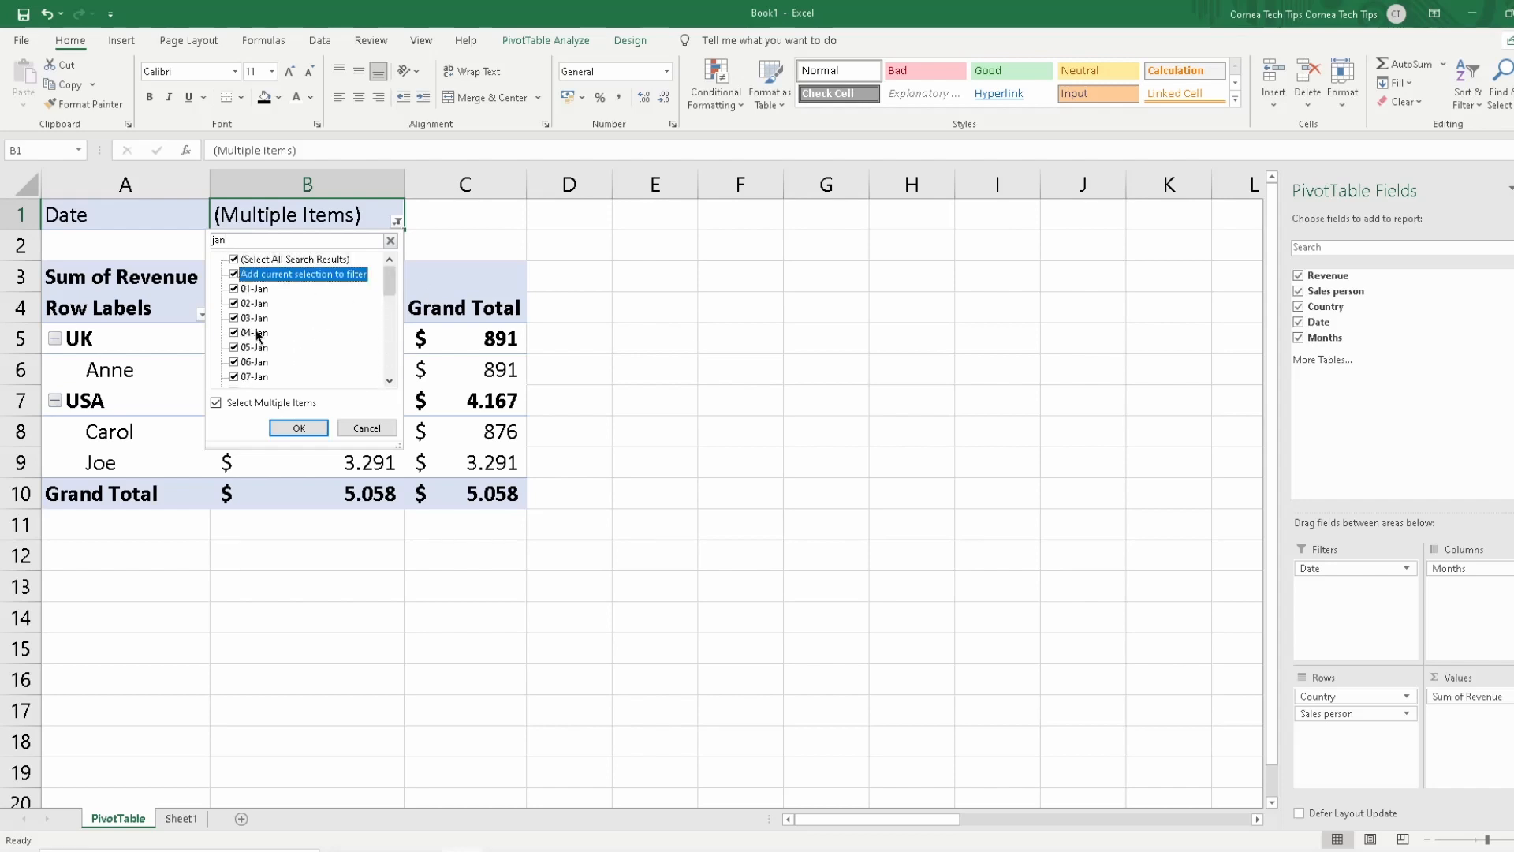
{"action": "left_click", "coordinate": [299, 427]}
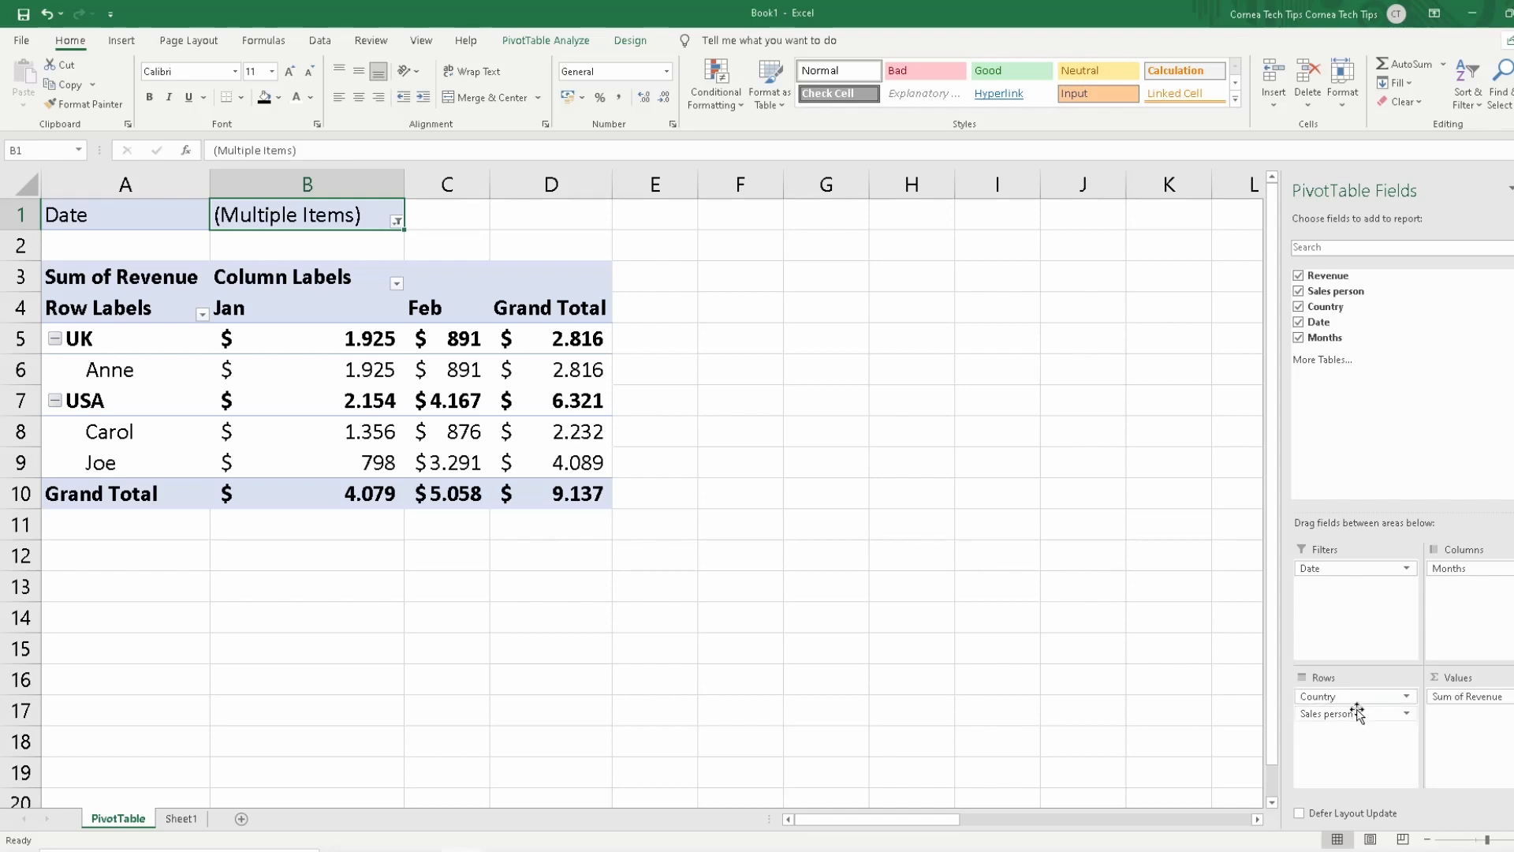
Move Sales person to the columns, remove Months and Country from the PivotTable, and return Sales person to the rows
{"action": "left_click_drag", "start_coordinate": [1362, 713], "coordinate": [1451, 609]}
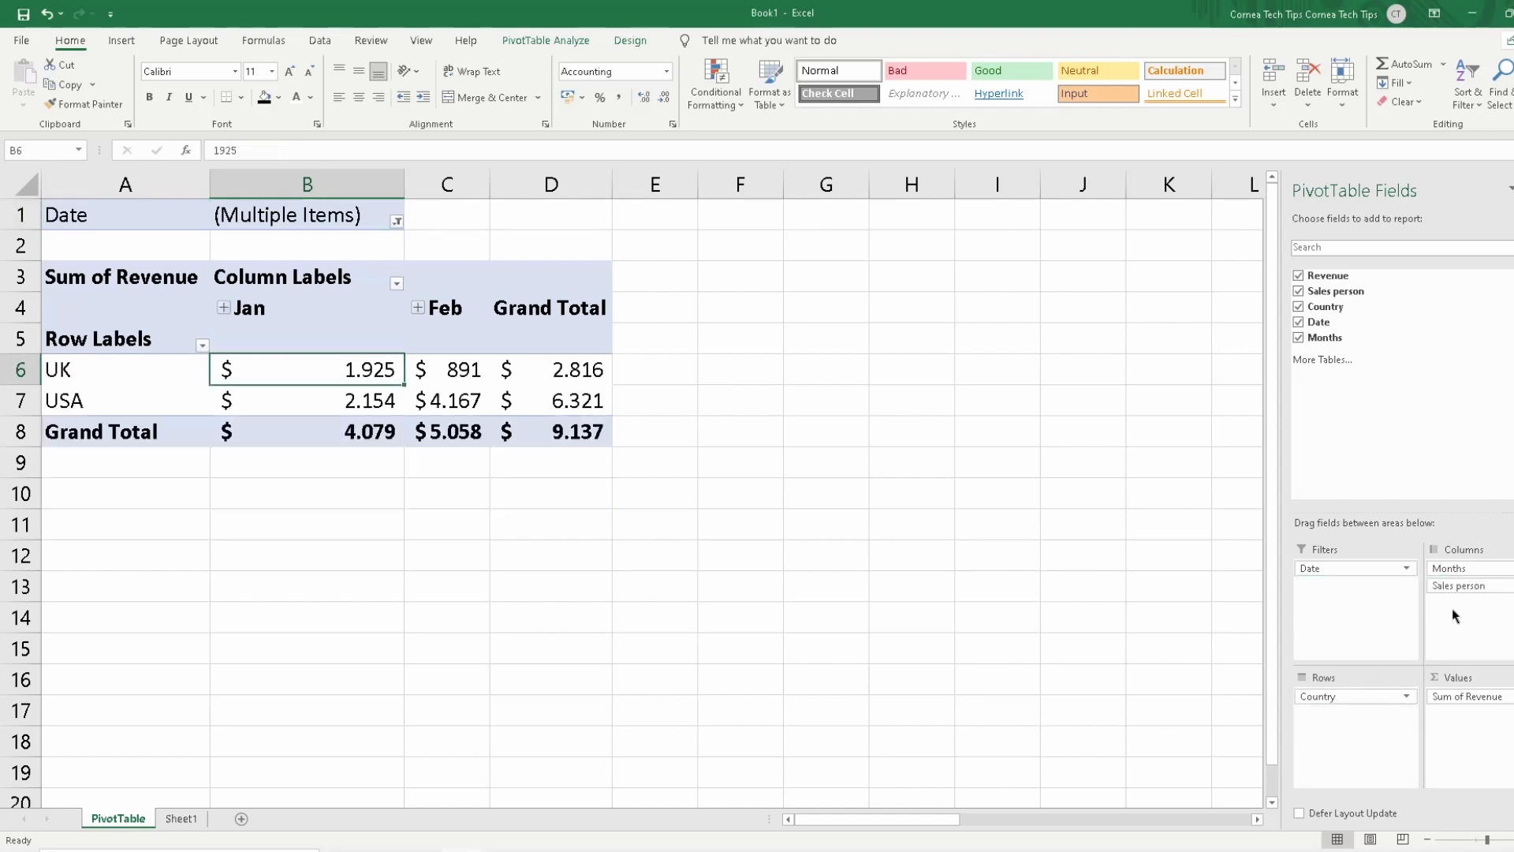
{"action": "left_click", "coordinate": [1498, 567]}
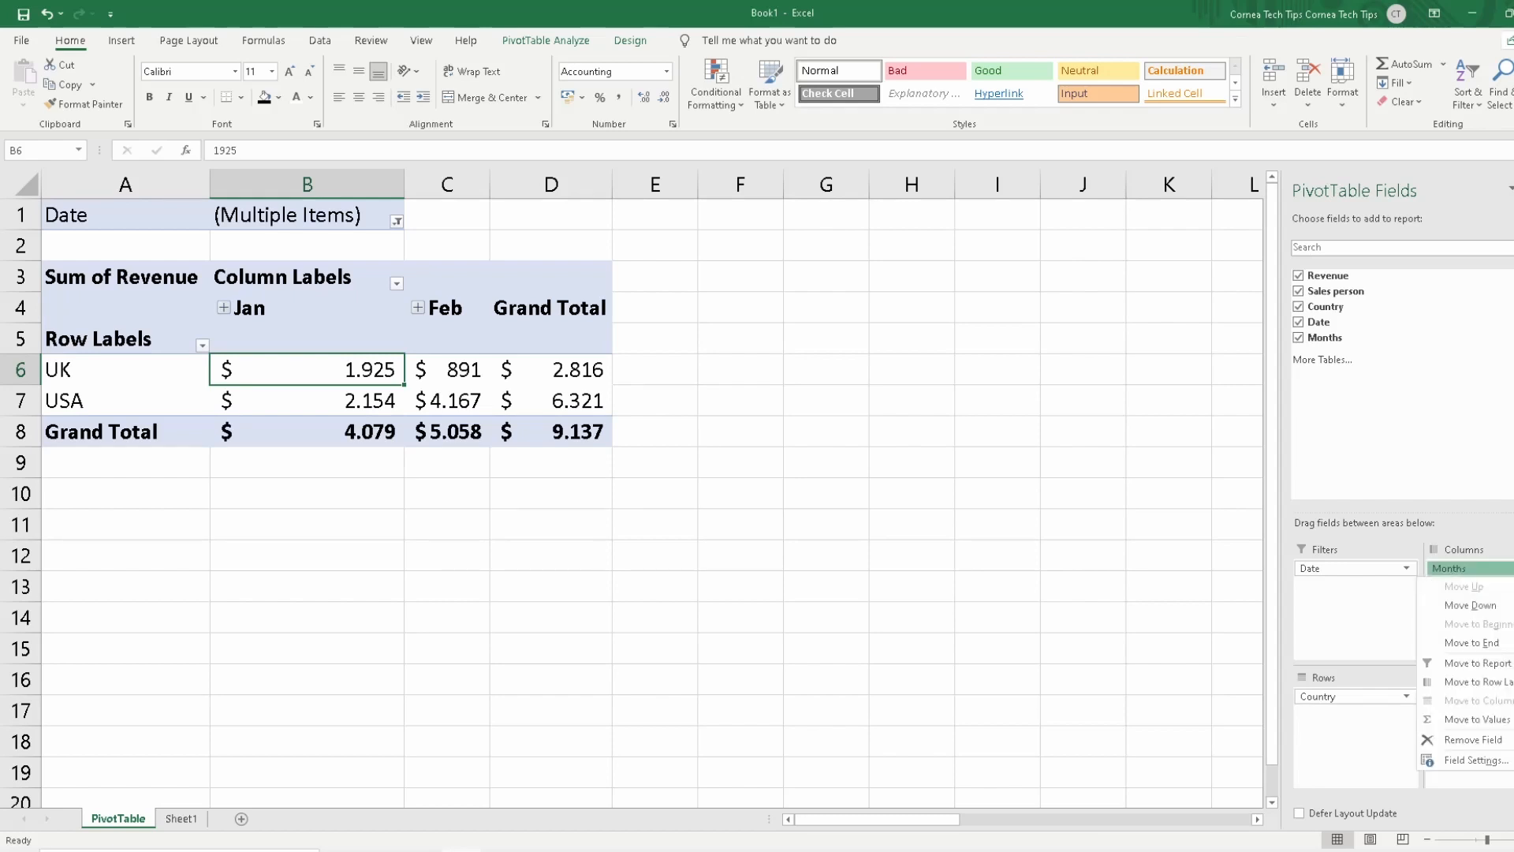
{"action": "left_click", "coordinate": [1472, 739]}
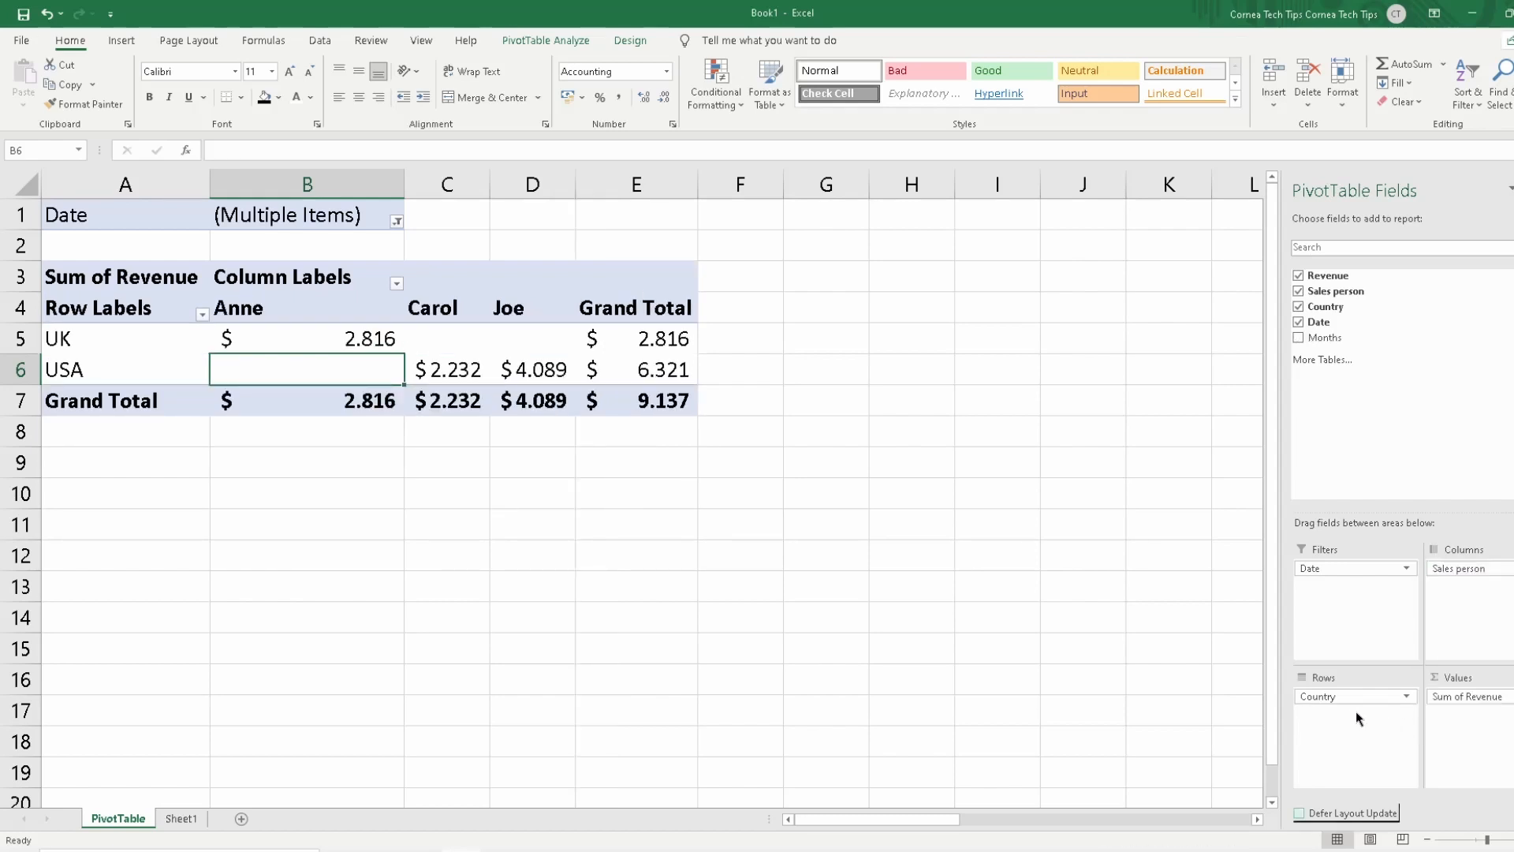
{"action": "left_click", "coordinate": [1380, 698]}
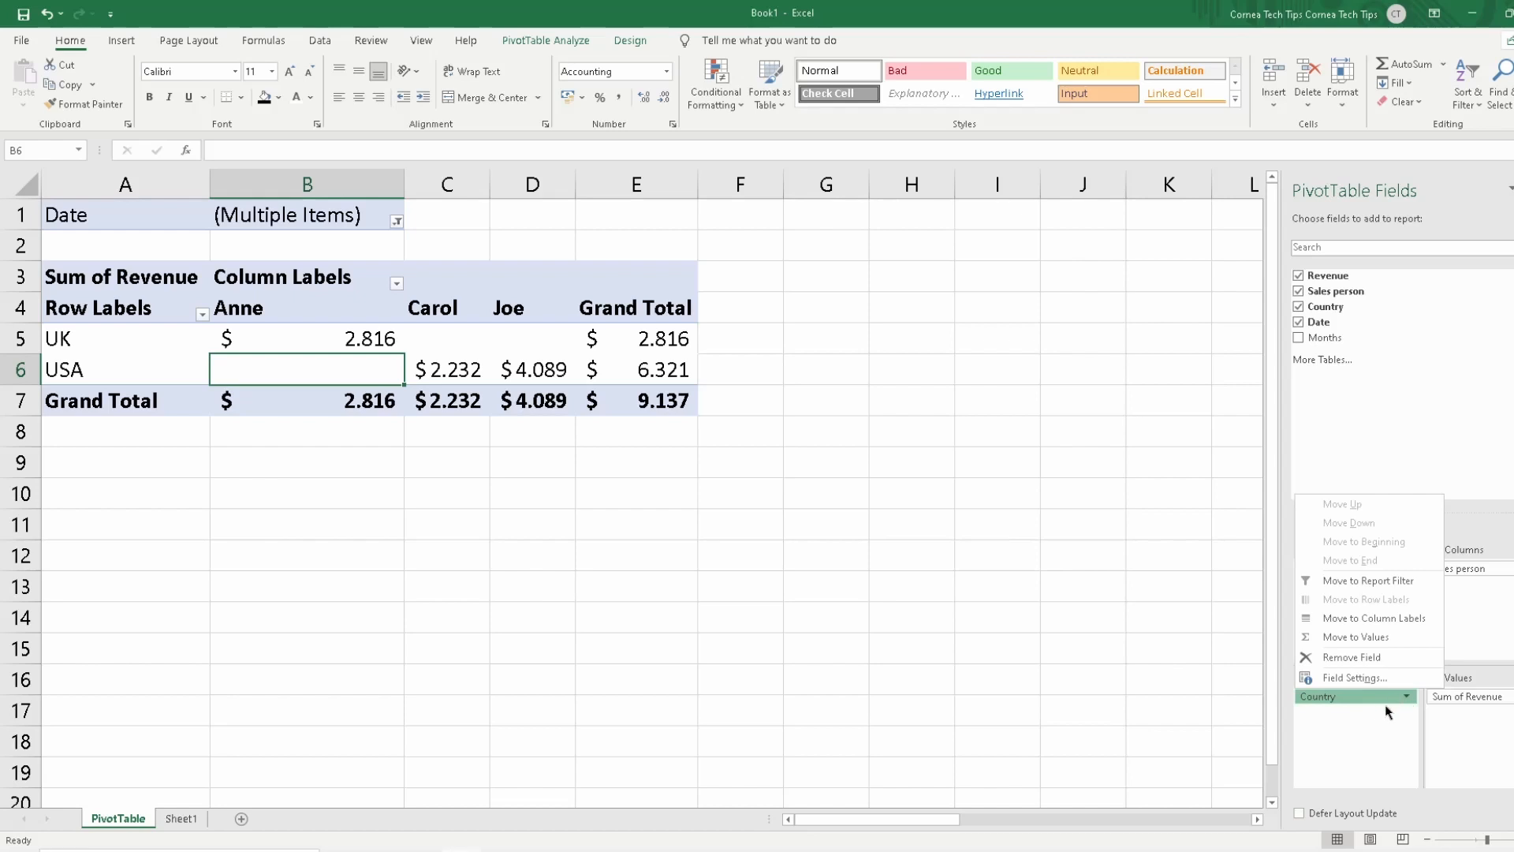
{"action": "left_click", "coordinate": [1347, 660]}
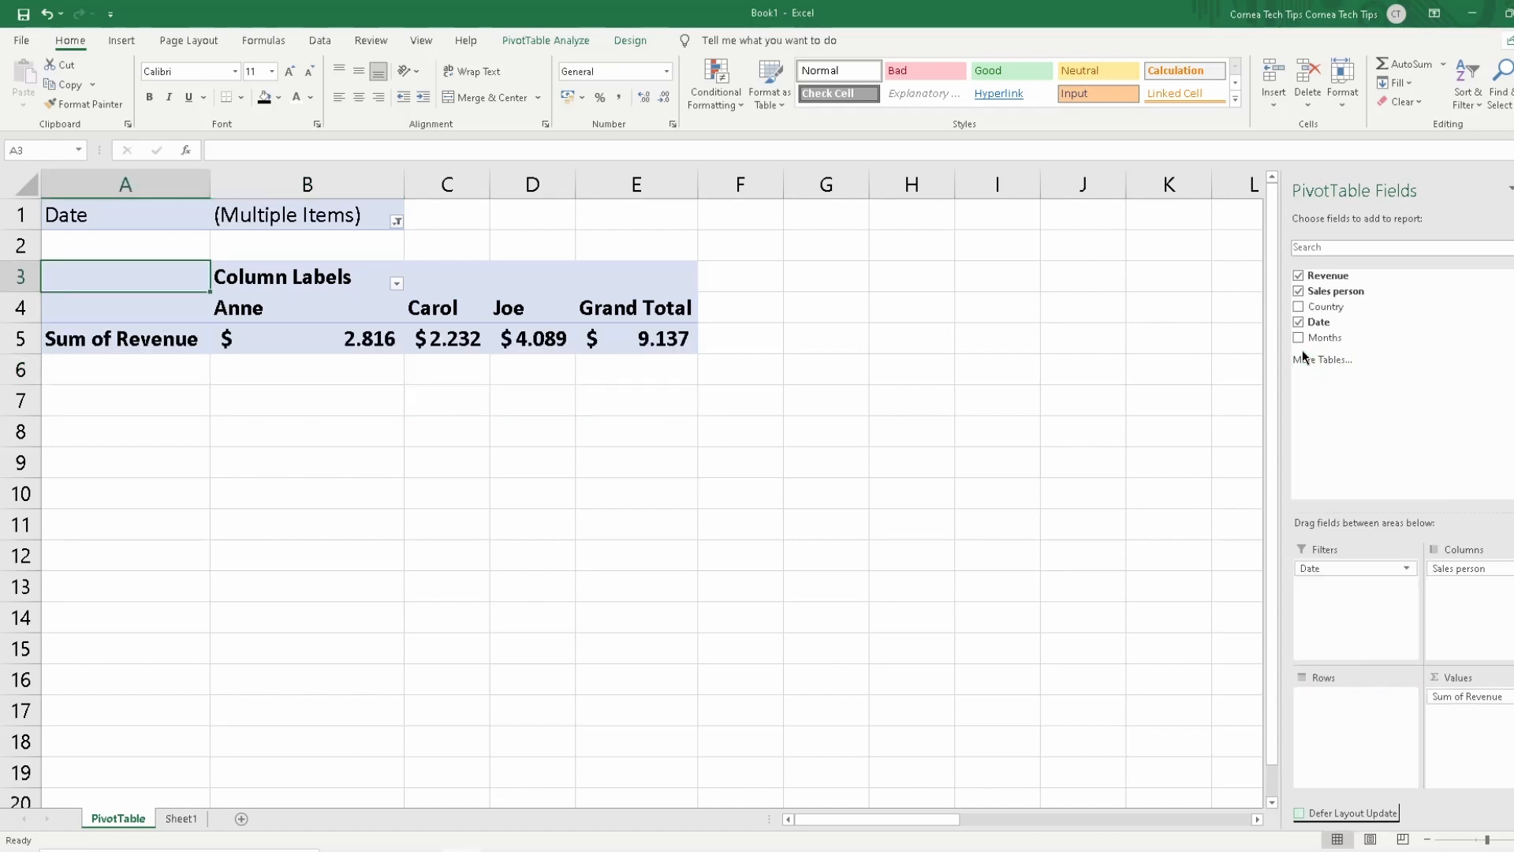
{"action": "left_click_drag", "start_coordinate": [1481, 566], "coordinate": [1355, 702]}
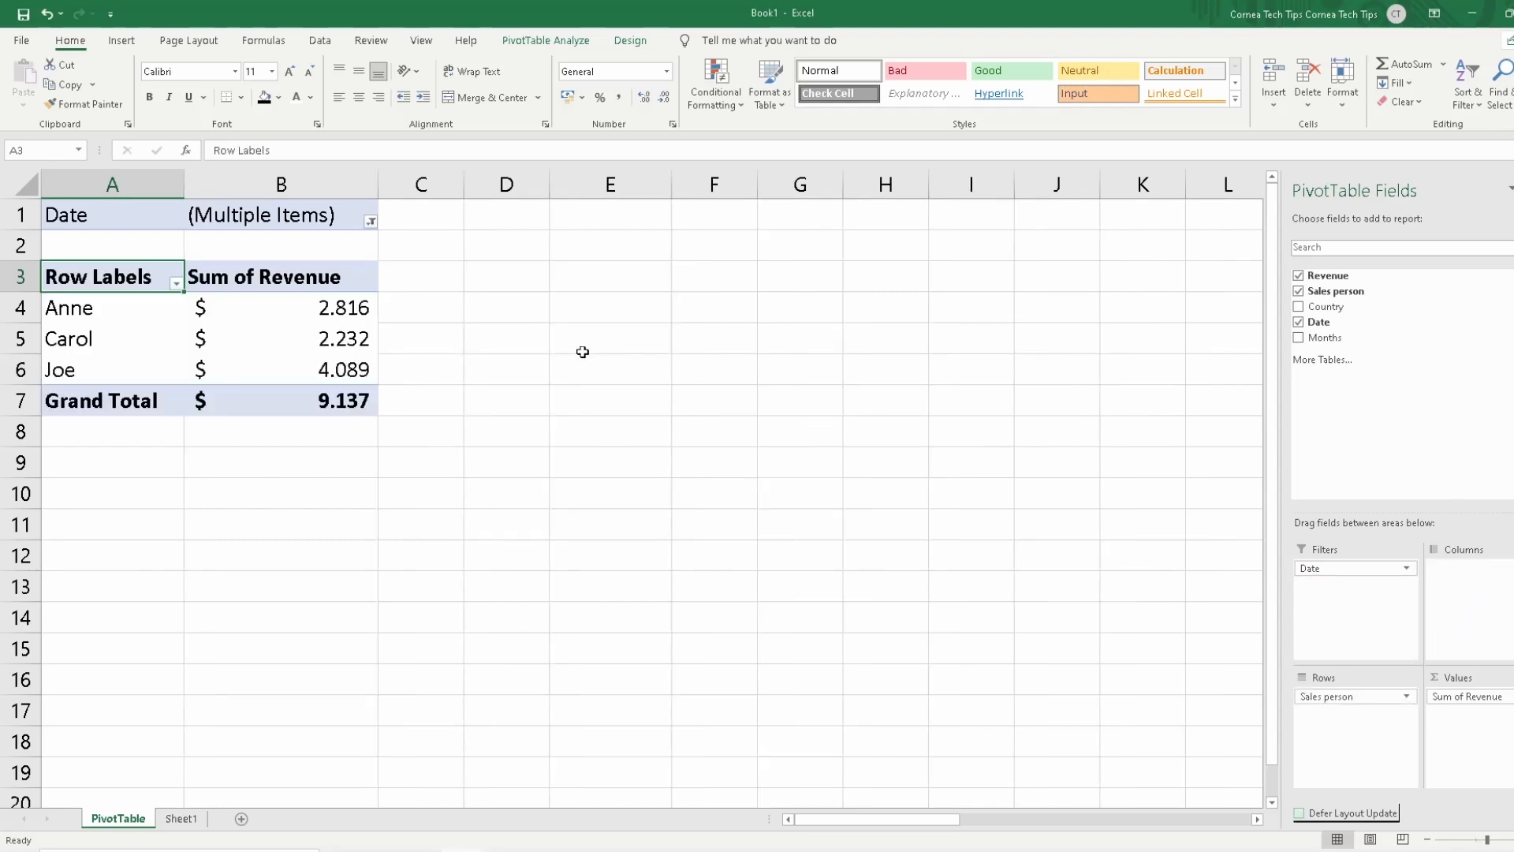
Show the Sum of Revenue values as % of Column Total
{"action": "left_click", "coordinate": [187, 376]}
{"action": "left_click", "coordinate": [487, 374]}
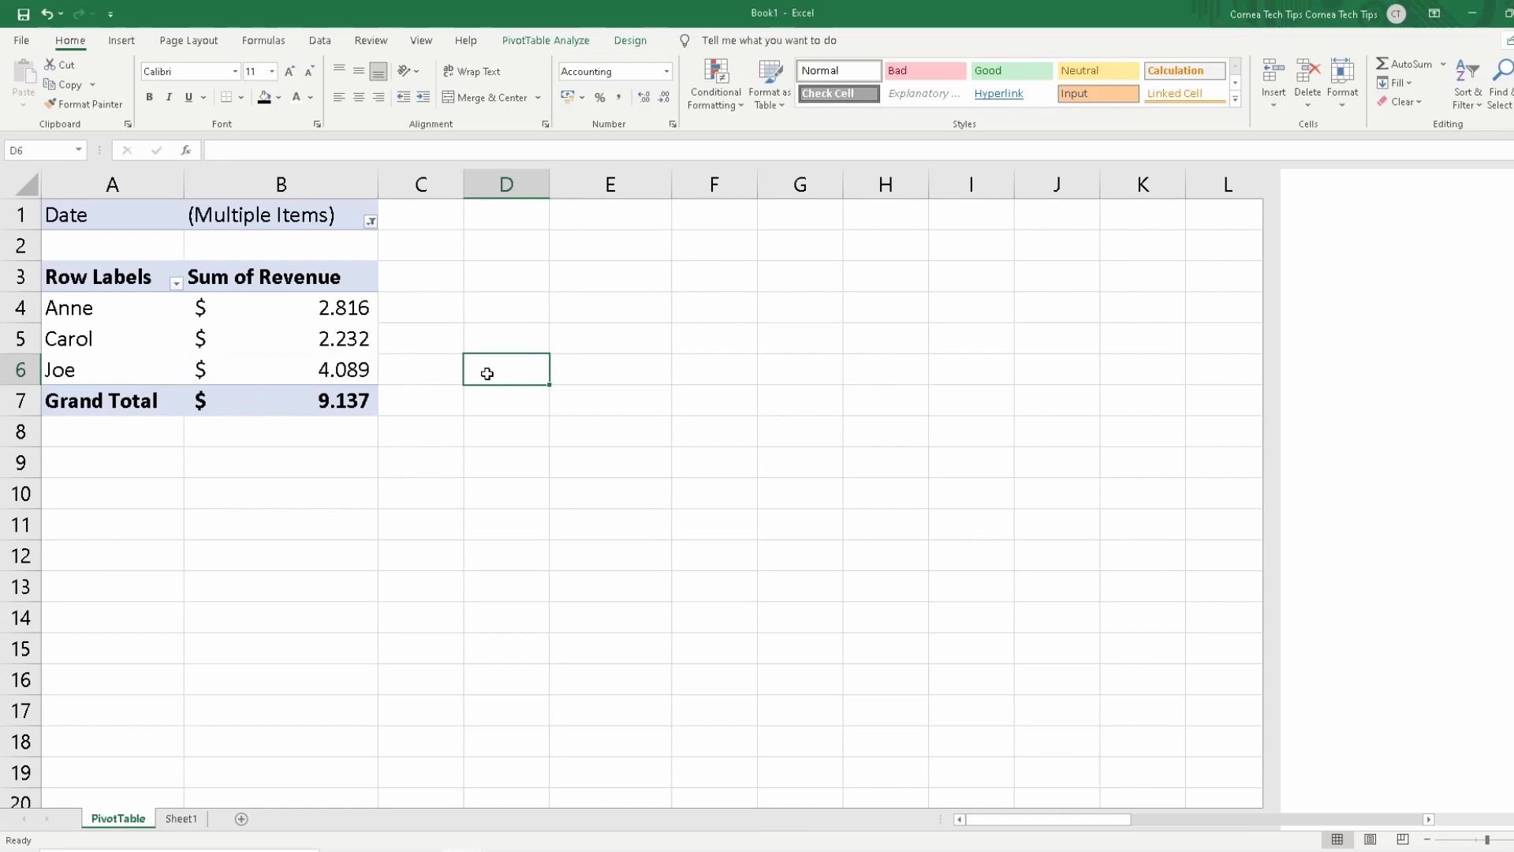
{"action": "left_click", "coordinate": [319, 322]}
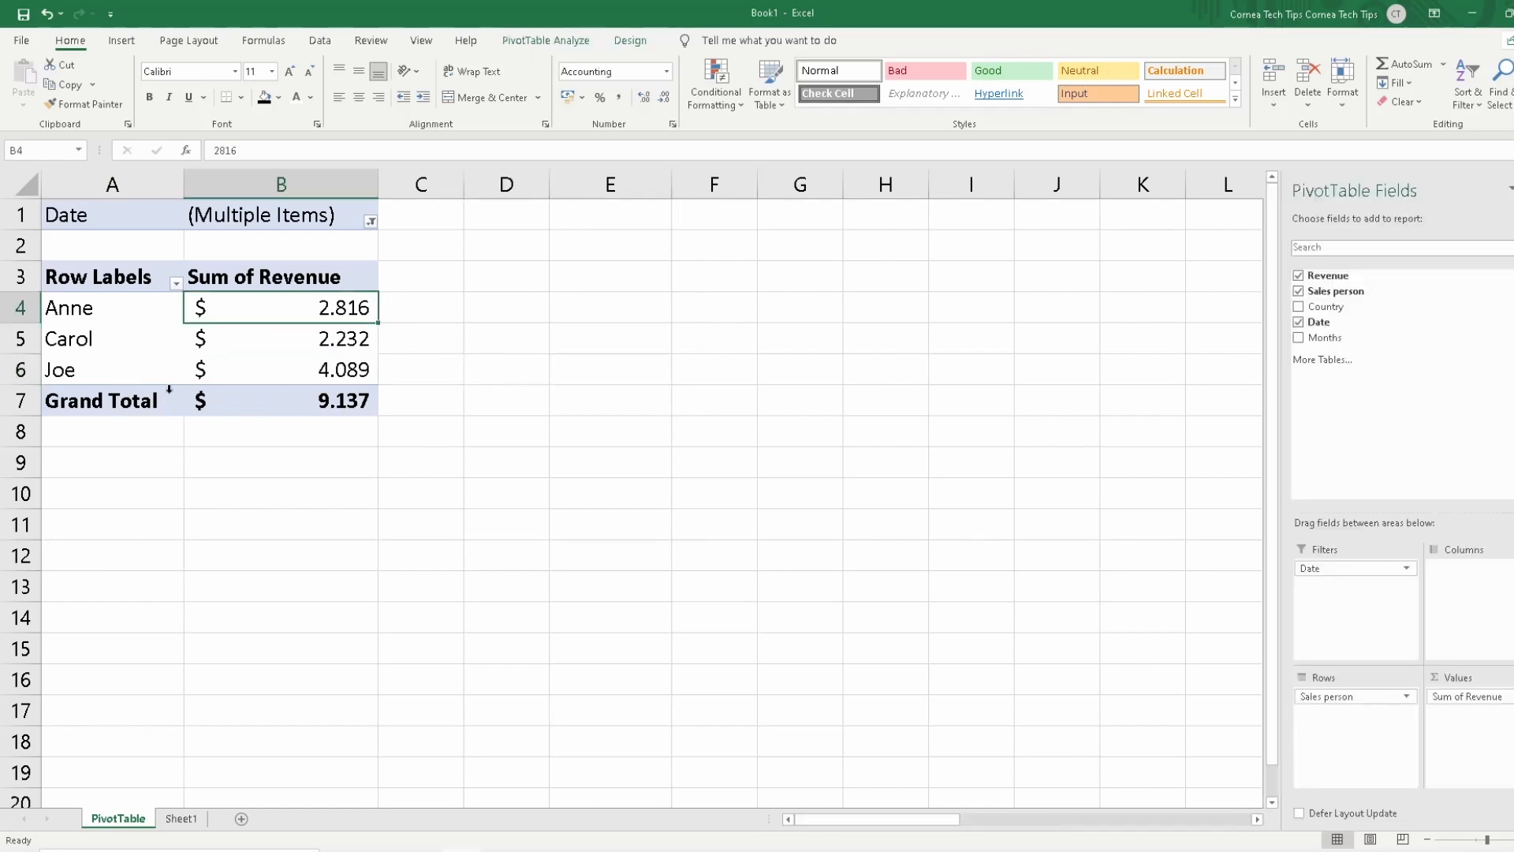
{"action": "left_click", "coordinate": [319, 366]}
{"action": "left_click", "coordinate": [314, 342]}
{"action": "left_click", "coordinate": [305, 311]}
{"action": "right_click", "coordinate": [296, 357]}
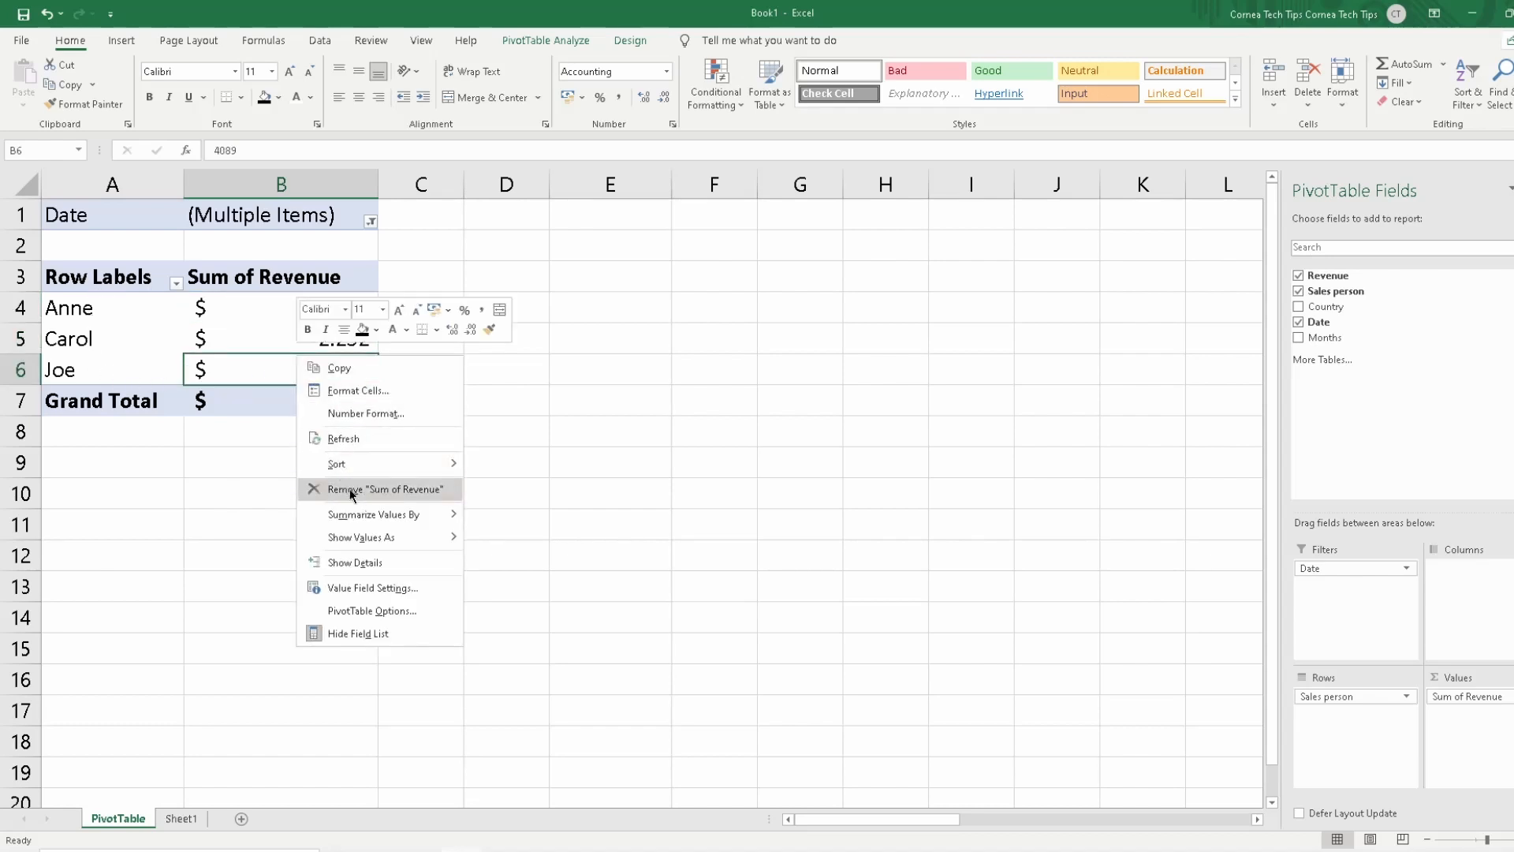
{"action": "mouse_move", "coordinate": [380, 540]}
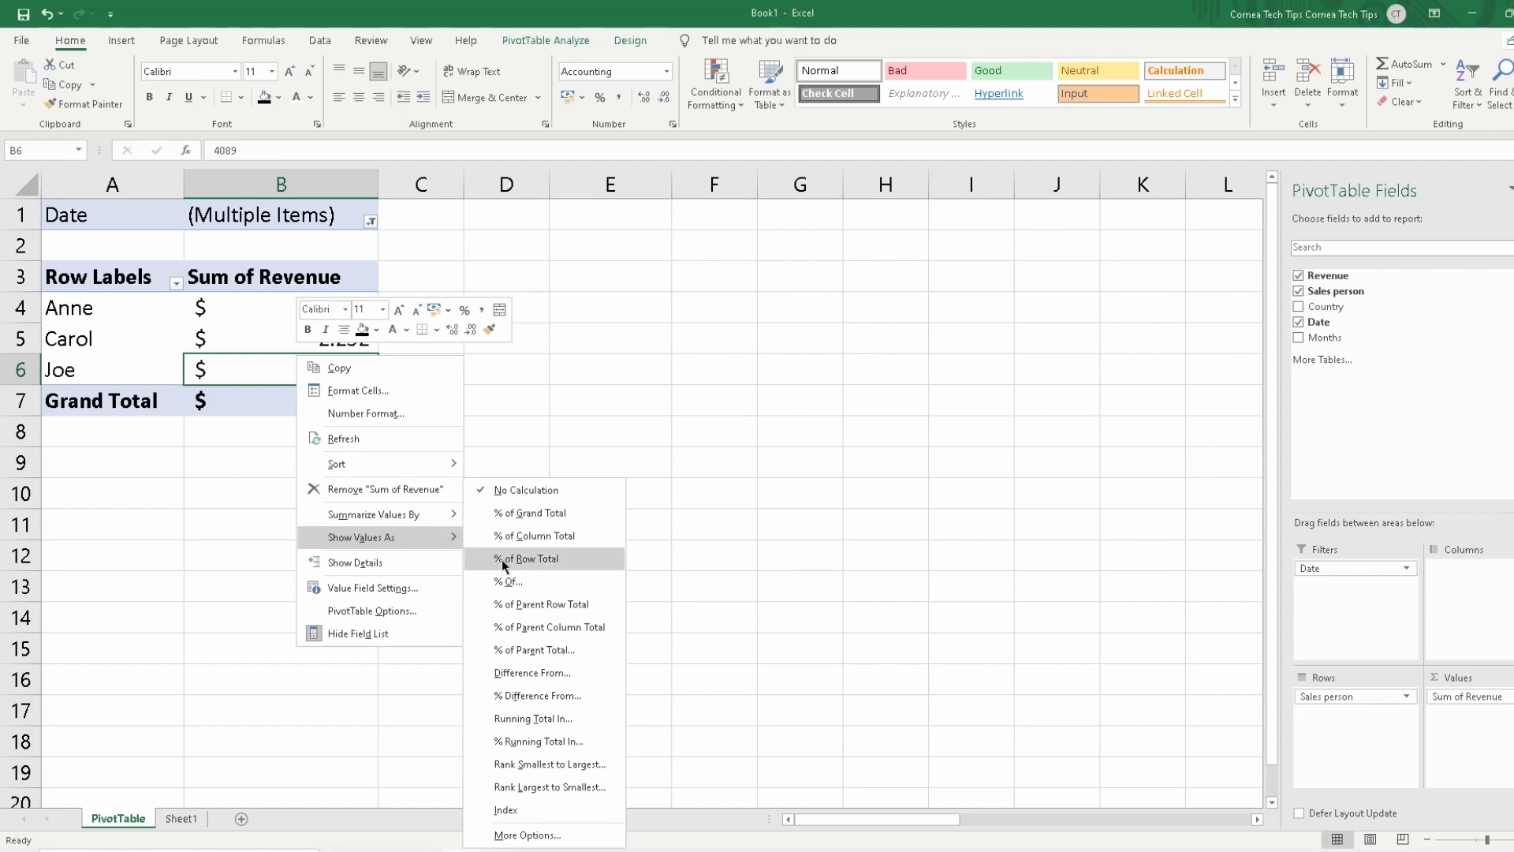
{"action": "left_click", "coordinate": [533, 539]}
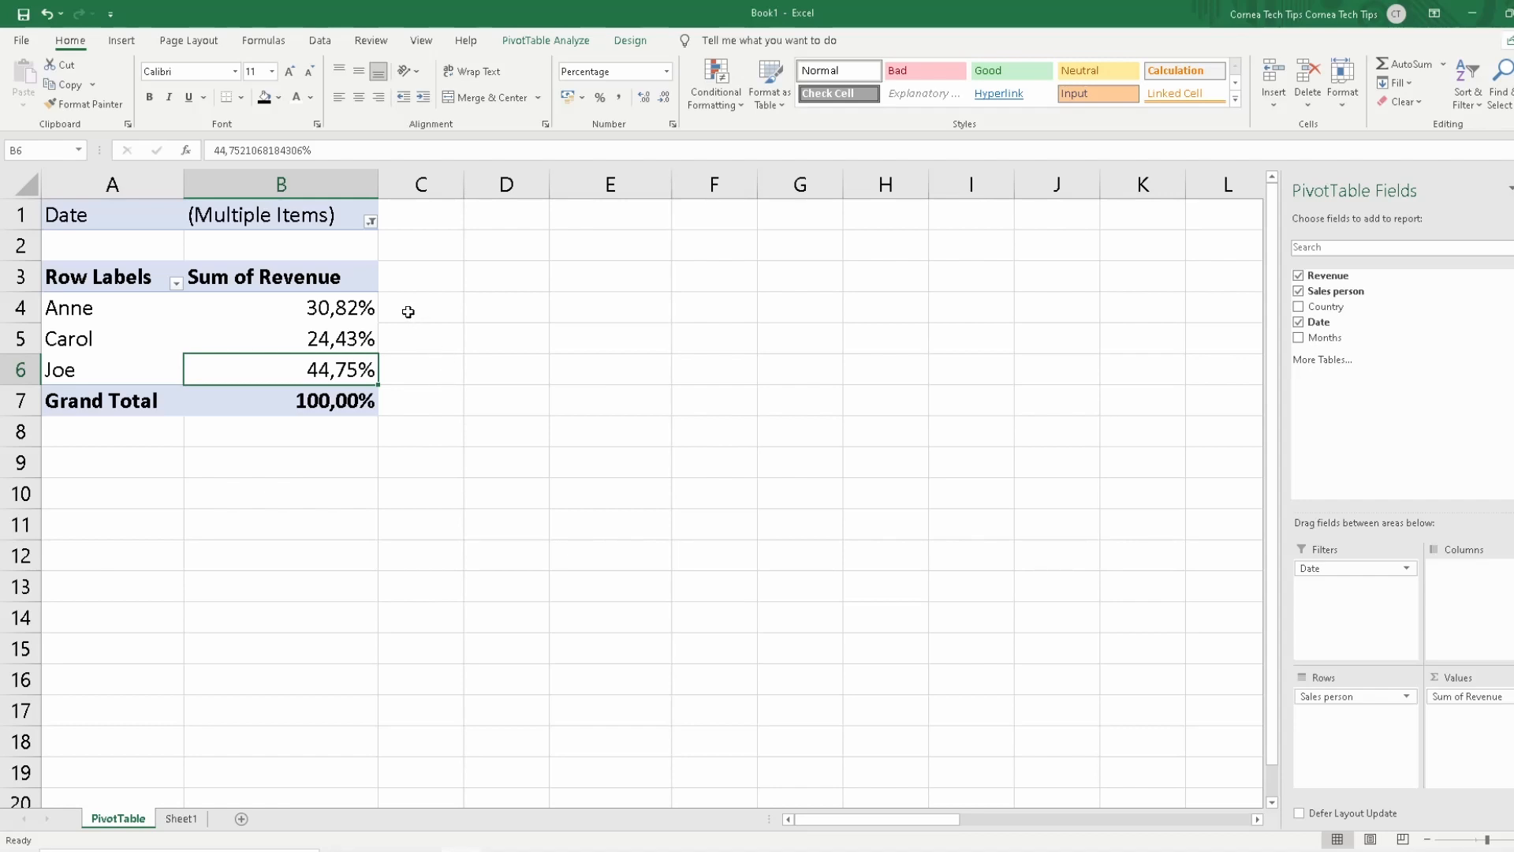
Reset the report's Date filter to include all dates
{"action": "left_click", "coordinate": [370, 222]}
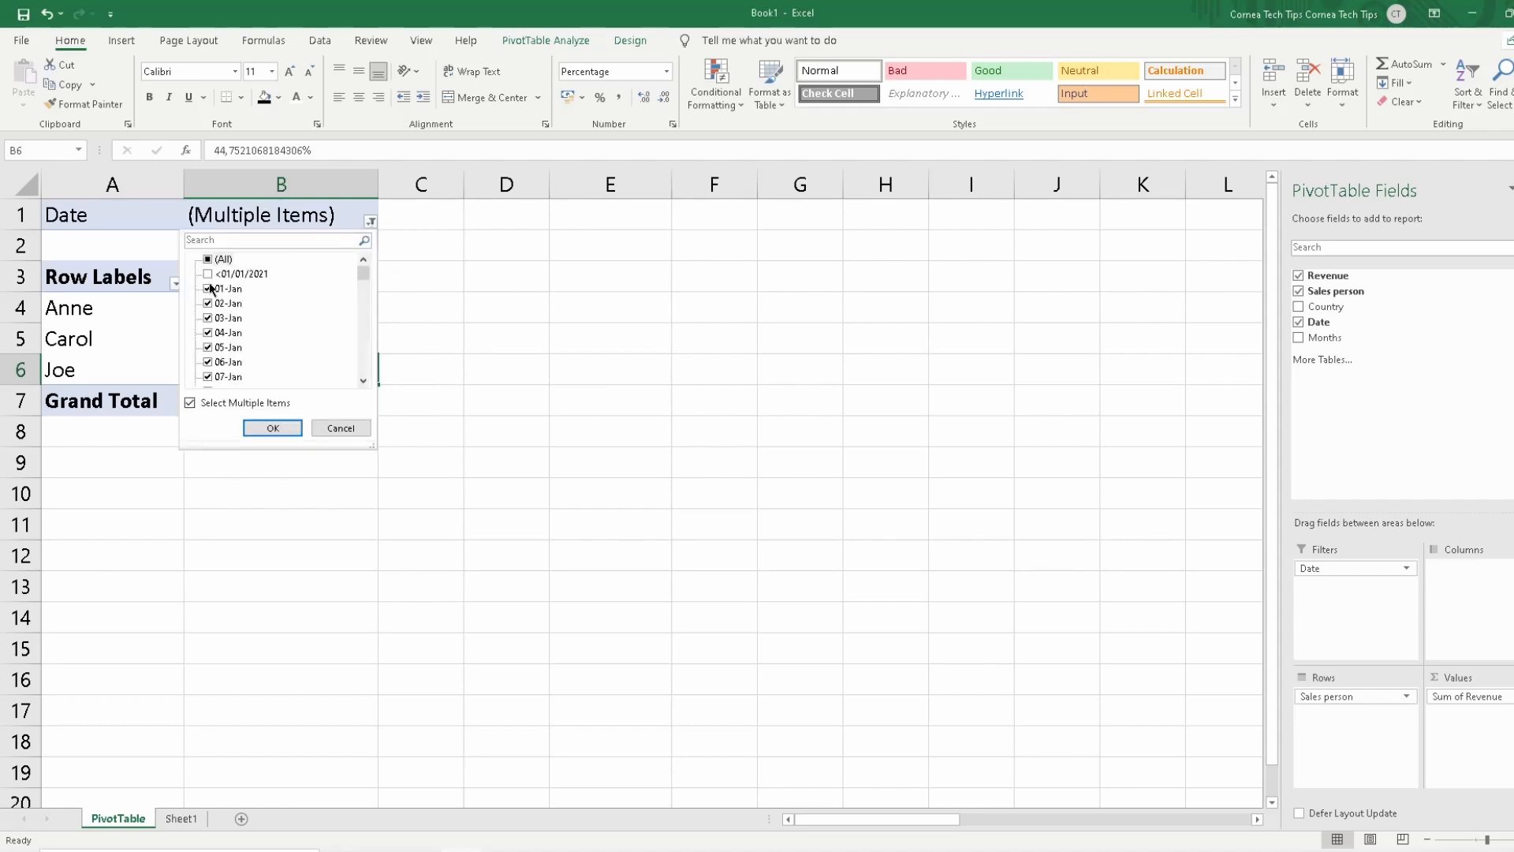
{"action": "left_click", "coordinate": [210, 260]}
{"action": "left_click_drag", "start_coordinate": [363, 273], "coordinate": [366, 401]}
{"action": "left_click", "coordinate": [293, 428]}
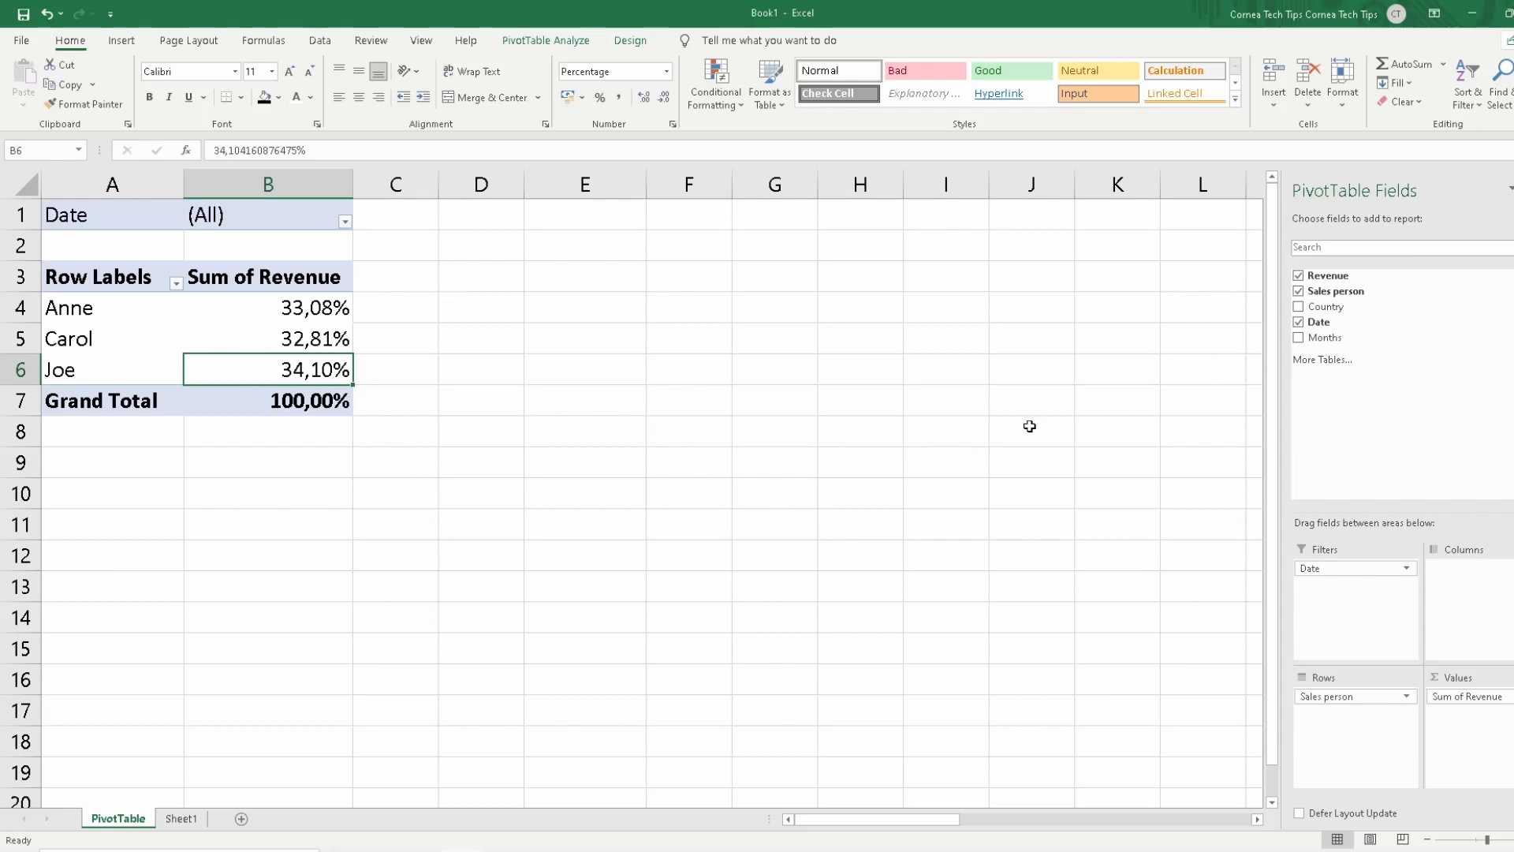
Add Country to the PivotTable columns and select each sales person's percentage in the Grand Total column
{"action": "left_click_drag", "start_coordinate": [1331, 307], "coordinate": [1467, 568]}
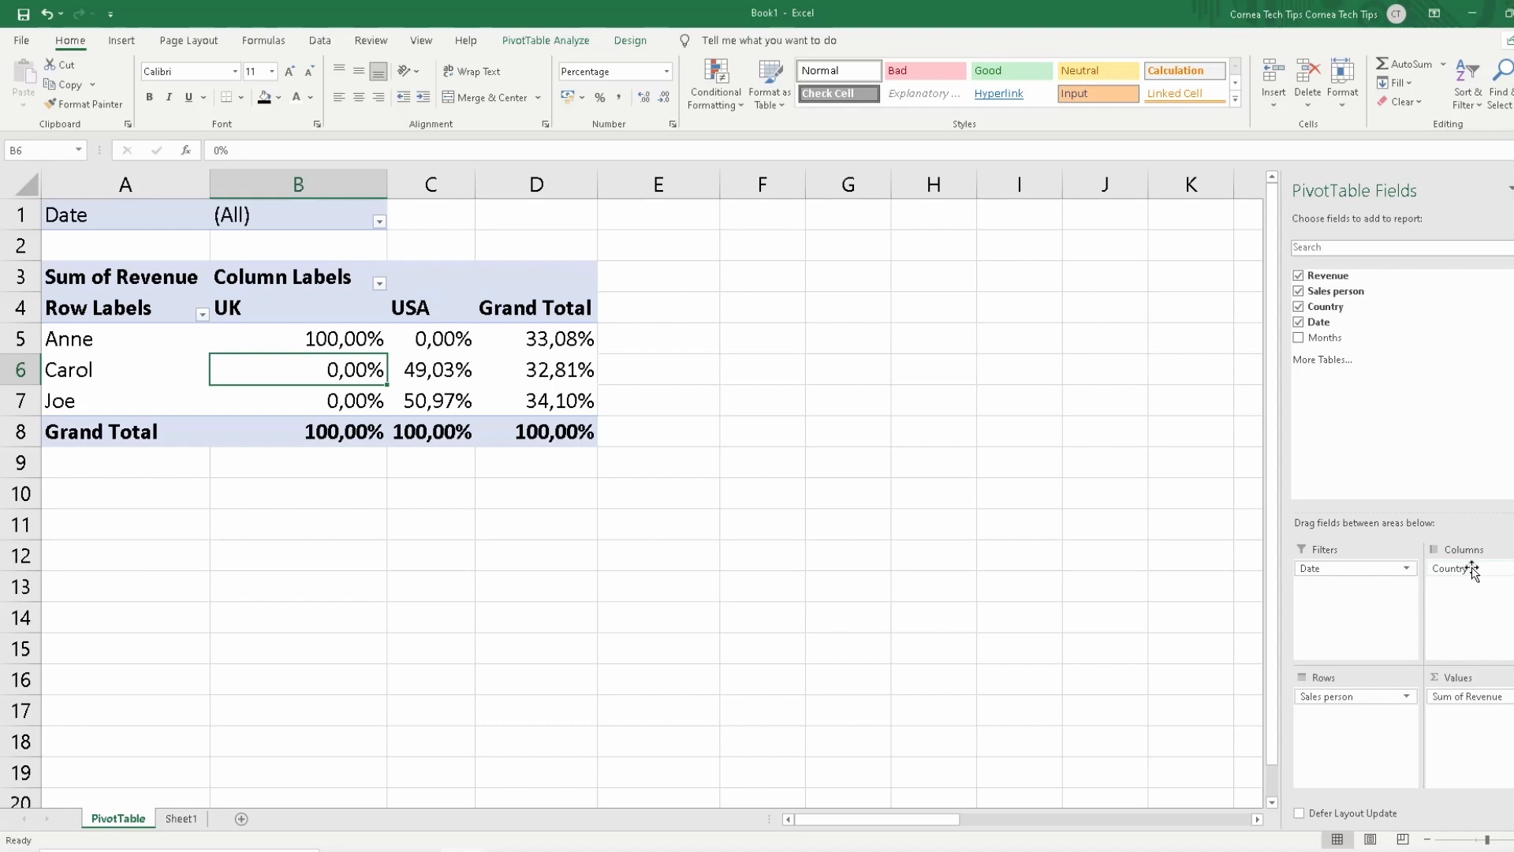
{"action": "mouse_move", "coordinate": [302, 372]}
{"action": "left_click_drag", "start_coordinate": [561, 339], "coordinate": [565, 399]}
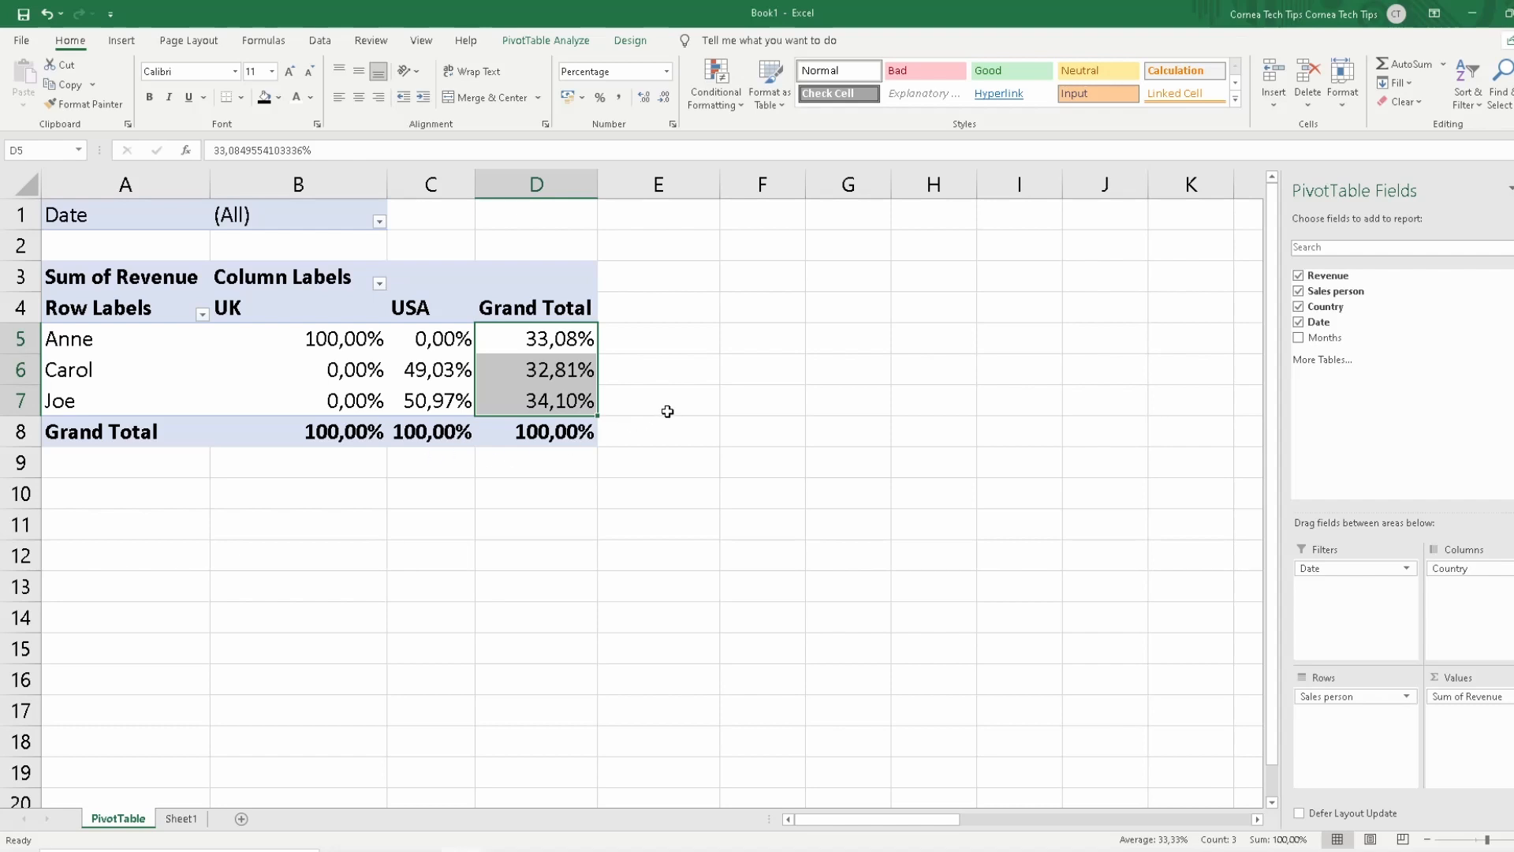
Open the Show Values As options for the revenue values in the UK column
{"action": "right_click", "coordinate": [360, 368]}
{"action": "mouse_move", "coordinate": [445, 549]}
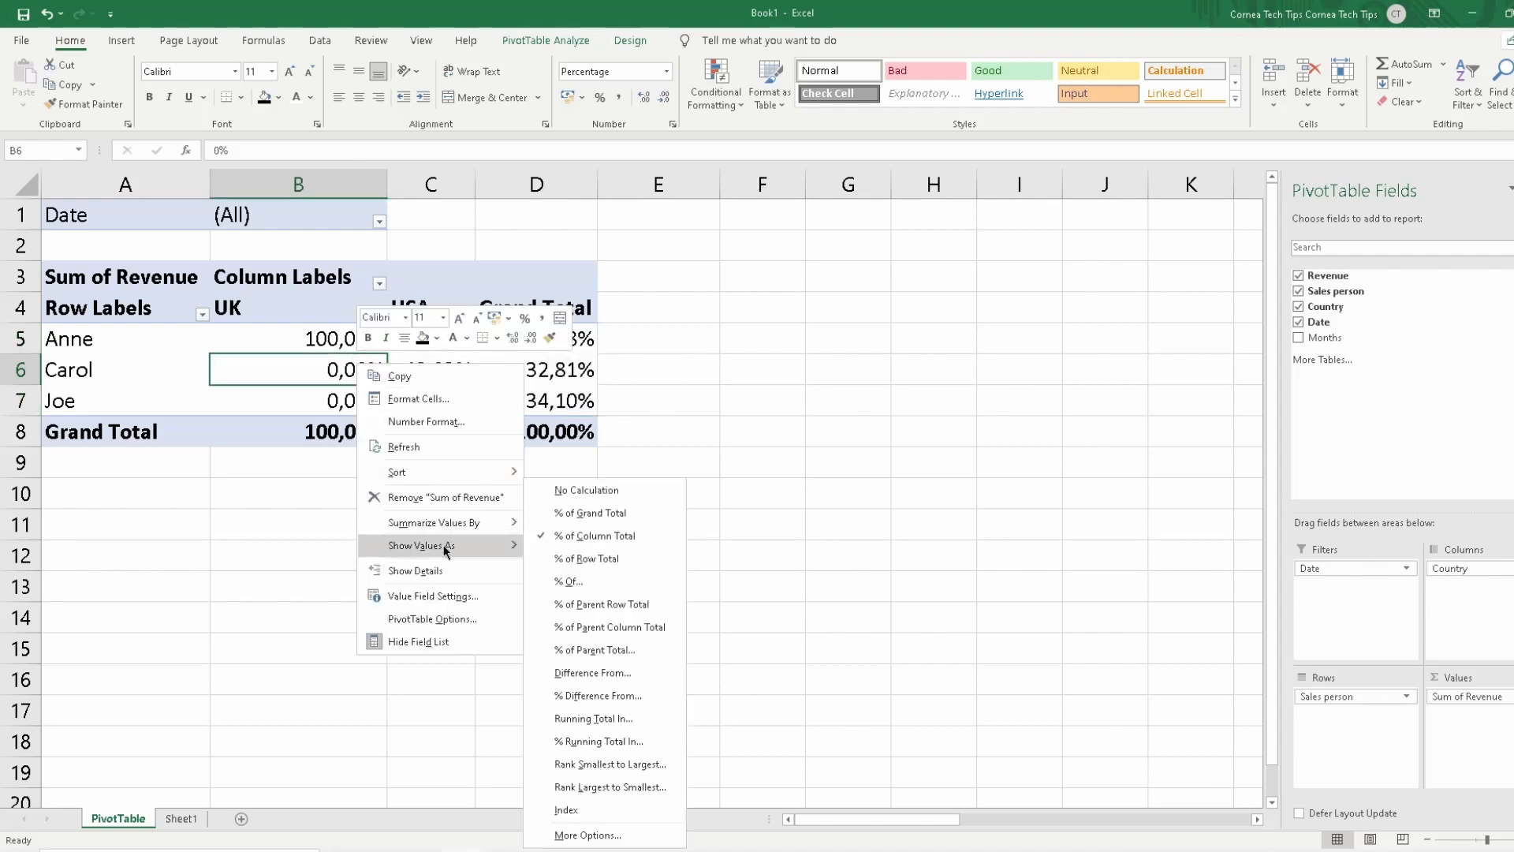